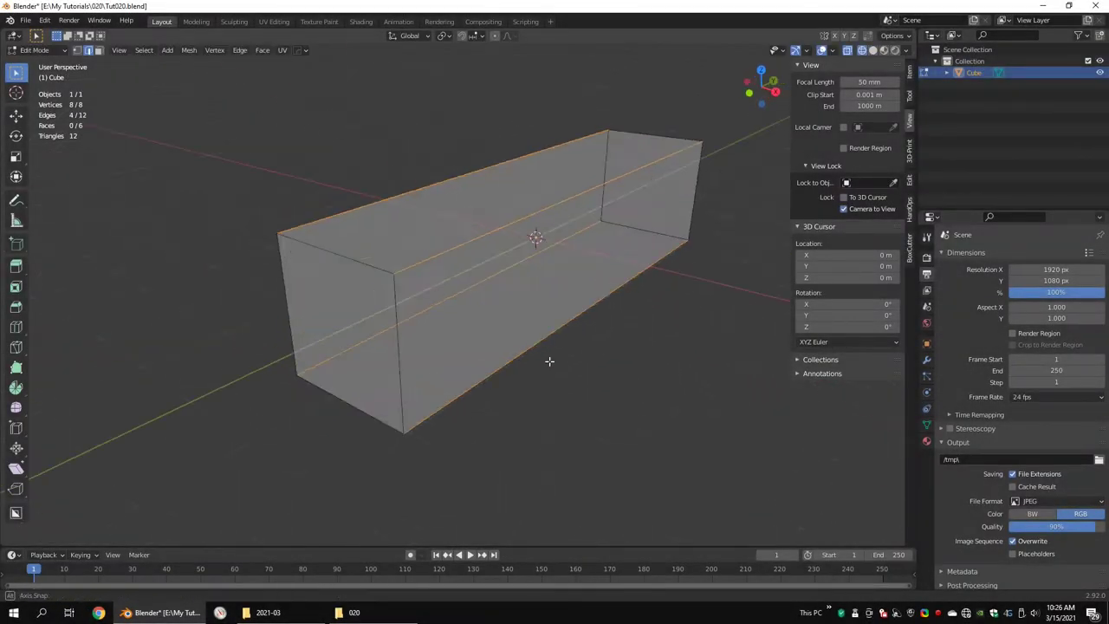
Inset the box's front face and delete it to open the end.
{"action": "left_click", "coordinate": [508, 350]}
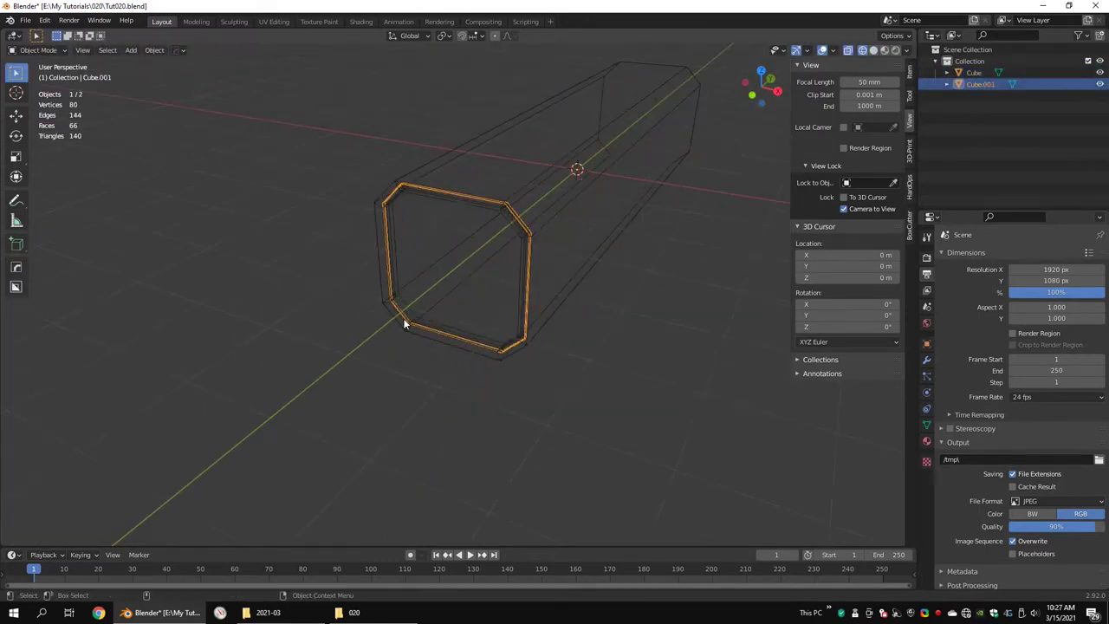
{"action": "key", "text": "Tab"}
{"action": "left_click", "coordinate": [389, 255]}
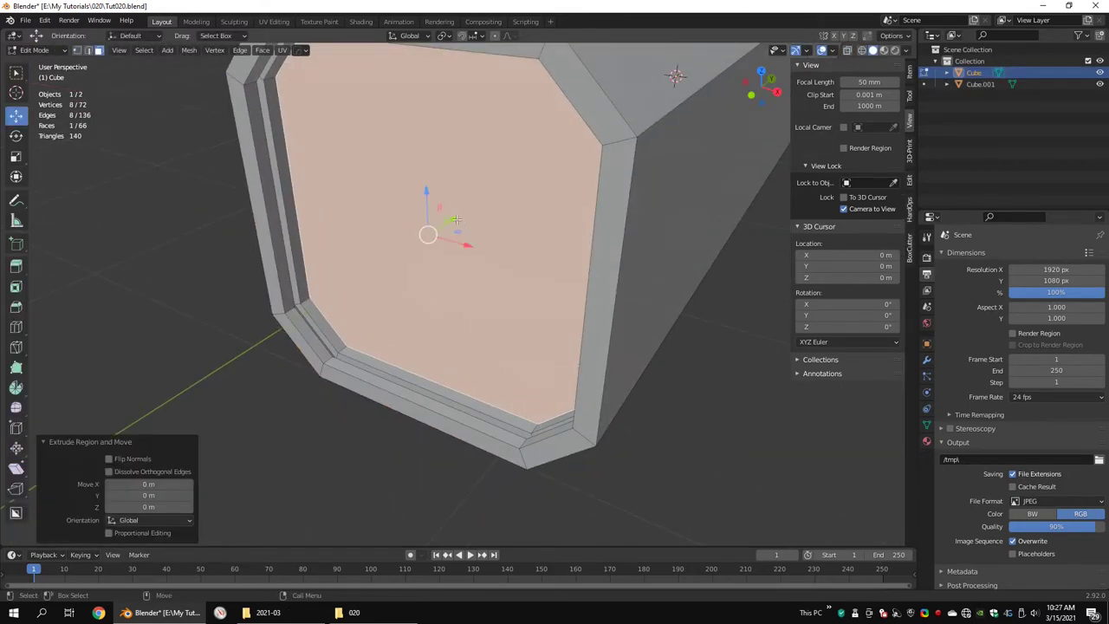
{"action": "key", "text": "x"}
{"action": "left_click", "coordinate": [423, 250]}
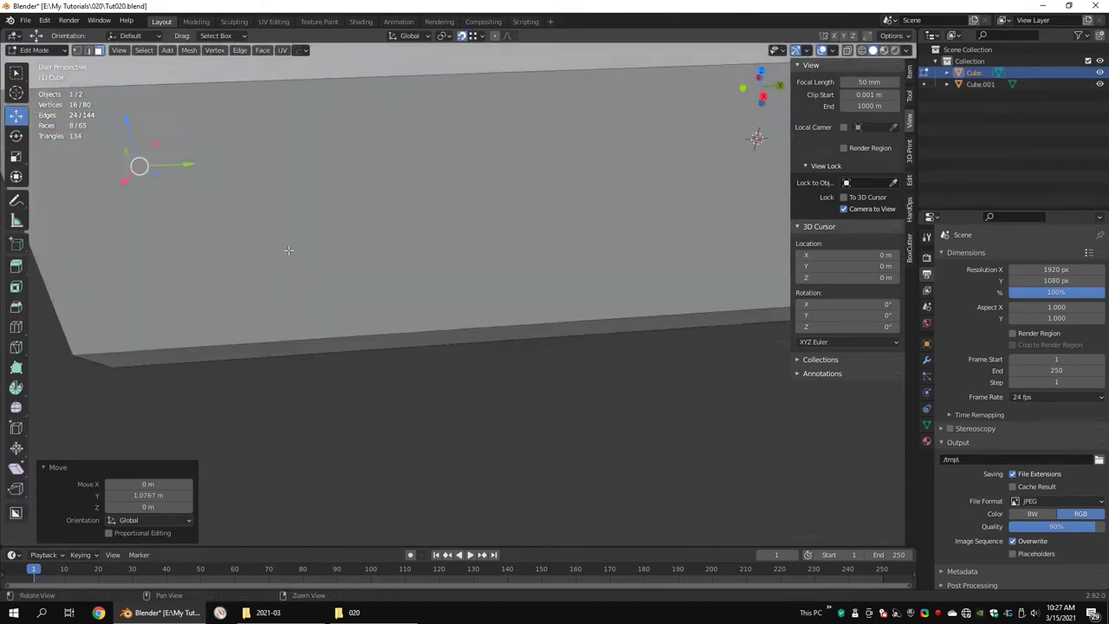
Merge vertices by distance and extrude the rim loop to thicken the shell.
{"action": "key", "text": "a"}
{"action": "key", "text": "m"}
{"action": "left_click", "coordinate": [658, 409]}
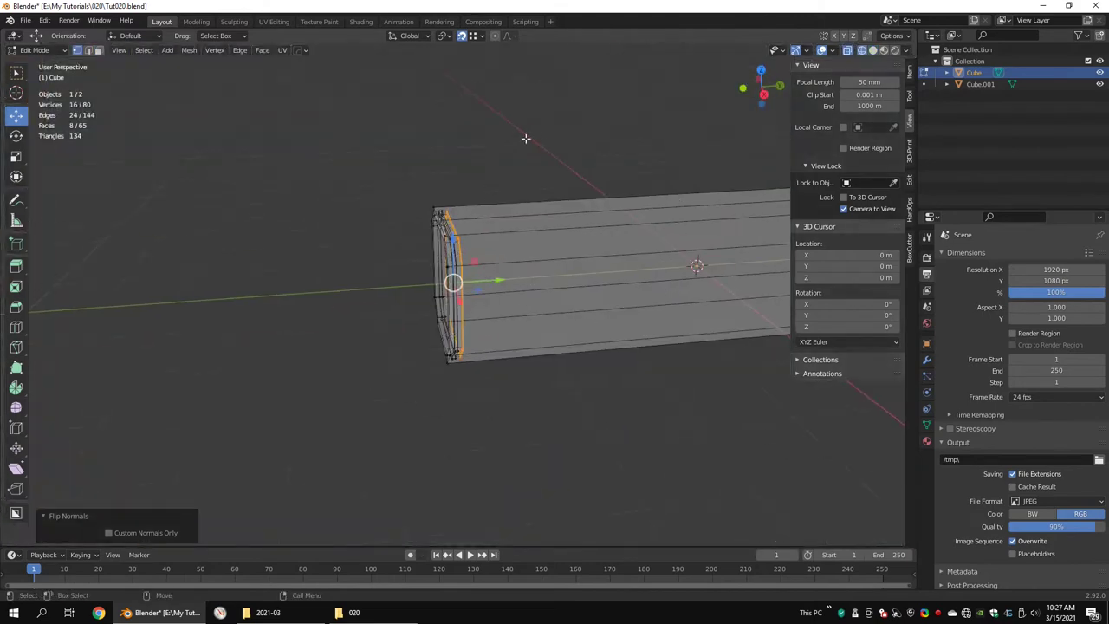
{"action": "key", "text": "alt+z"}
{"action": "mouse_move", "coordinate": [488, 310]}
{"action": "middle_mouse_down"}
{"action": "mouse_move", "coordinate": [614, 408]}
{"action": "mouse_move", "coordinate": [507, 347]}
{"action": "middle_mouse_up"}
{"action": "left_click", "coordinate": [508, 347], "text": "alt"}
{"action": "key", "text": "e"}
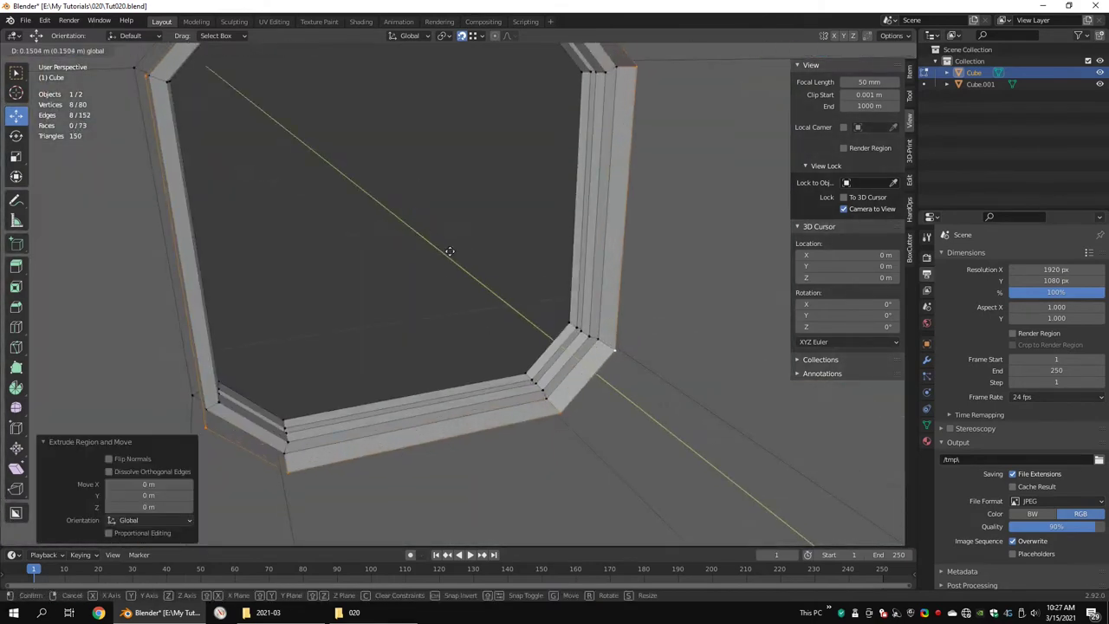
{"action": "mouse_move", "coordinate": [439, 251]}
{"action": "middle_mouse_down"}
{"action": "mouse_move", "coordinate": [414, 324]}
{"action": "mouse_move", "coordinate": [459, 303]}
{"action": "middle_mouse_up"}
Add a cylinder to the scene in Object Mode.
{"action": "key", "text": "Tab"}
{"action": "key", "text": "shift+a"}
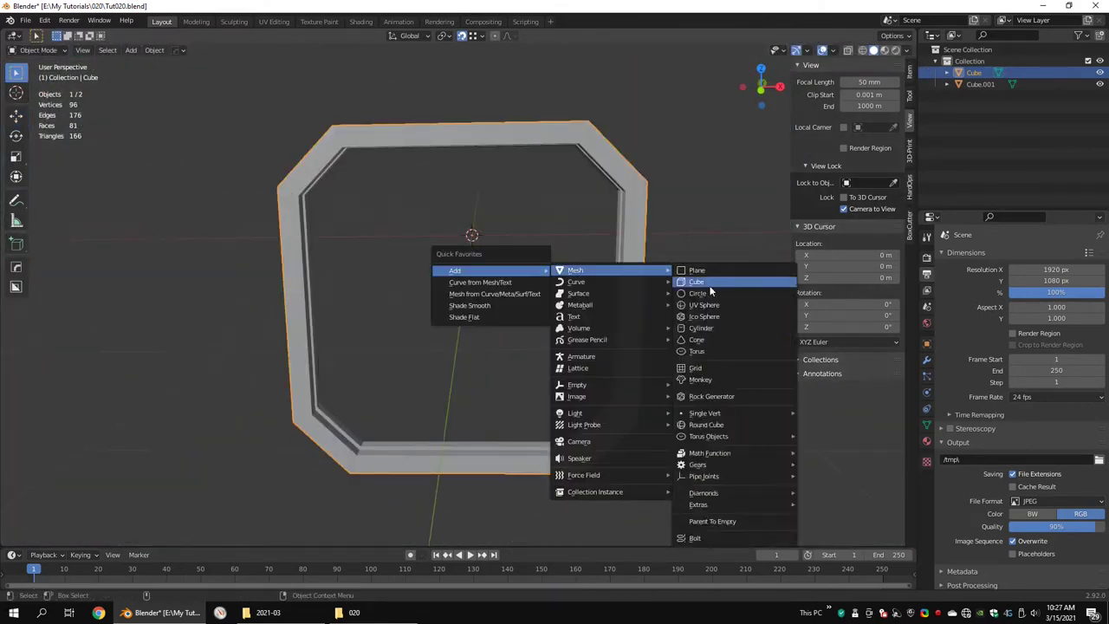
{"action": "left_click", "coordinate": [702, 329]}
{"action": "scroll", "coordinate": [495, 248], "scroll_direction": "down", "scroll_amount": 3}
Rotate the cylinder 90° on X and scale it down to fit the housing opening.
{"action": "key", "text": "Tab"}
{"action": "key", "text": "r"}
{"action": "key", "text": "x"}
{"action": "key", "text": "9"}
{"action": "key", "text": "0"}
{"action": "key", "text": "Return"}
{"action": "key", "text": "KP_1"}
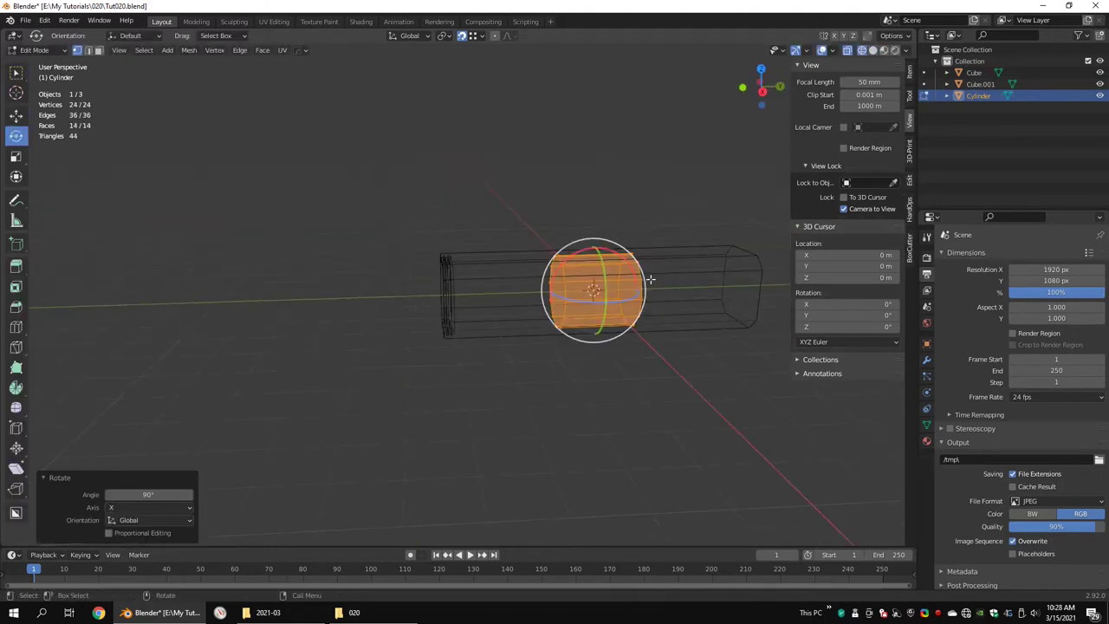
{"action": "key", "text": "s"}
{"action": "left_click", "coordinate": [559, 260]}
{"action": "middle_click_drag", "start_coordinate": [559, 260], "coordinate": [513, 272]}
Delete the cylinder's end cap faces.
{"action": "left_click", "coordinate": [453, 292]}
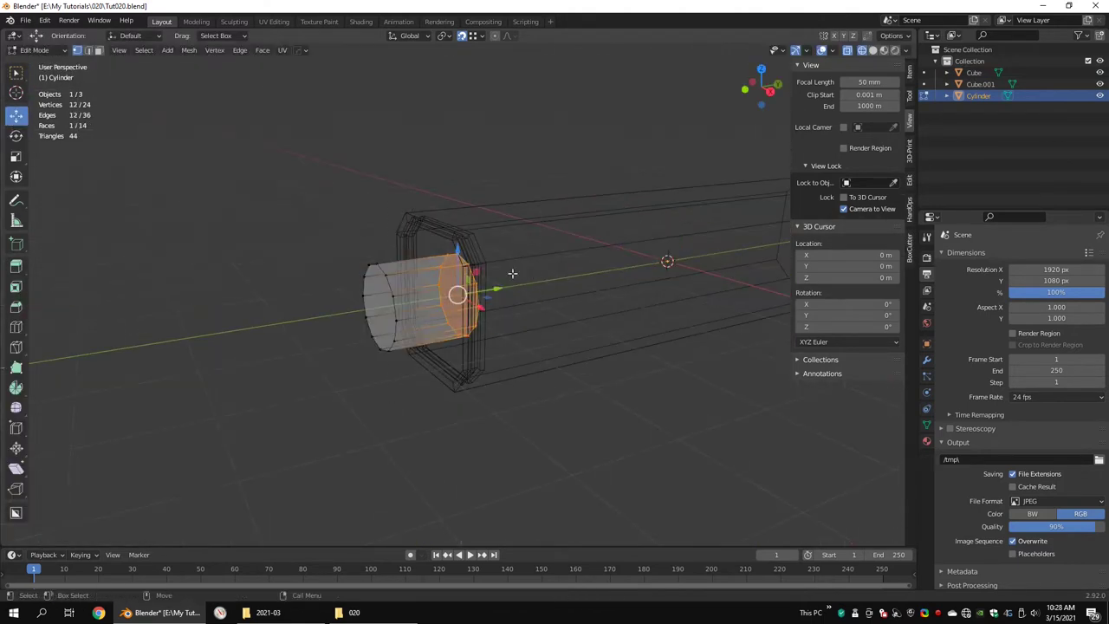
{"action": "key", "text": "x"}
{"action": "key", "text": "f"}
{"action": "key", "text": "a"}
{"action": "key", "text": "alt+z"}
{"action": "left_click", "coordinate": [476, 286], "text": "alt"}
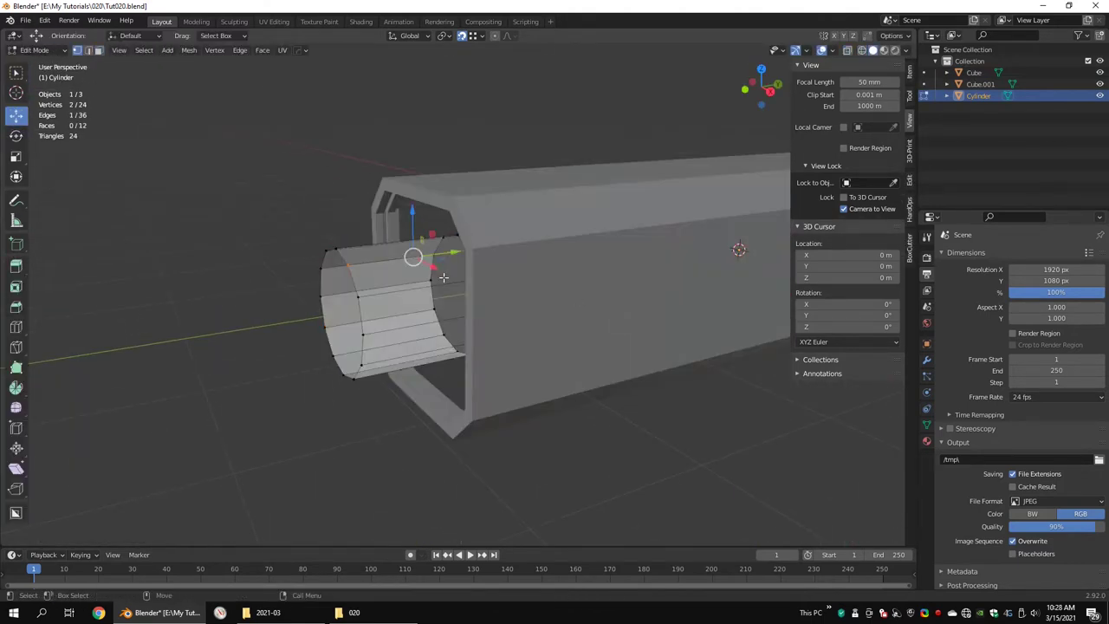
{"action": "middle_click_drag", "start_coordinate": [601, 289], "coordinate": [555, 268]}
Extrude and scale the cylinder's front loop inward into stepped rings.
{"action": "key", "text": "s"}
{"action": "left_click", "coordinate": [548, 263]}
{"action": "middle_click_drag", "start_coordinate": [407, 316], "coordinate": [396, 342]}
{"action": "key", "text": "e"}
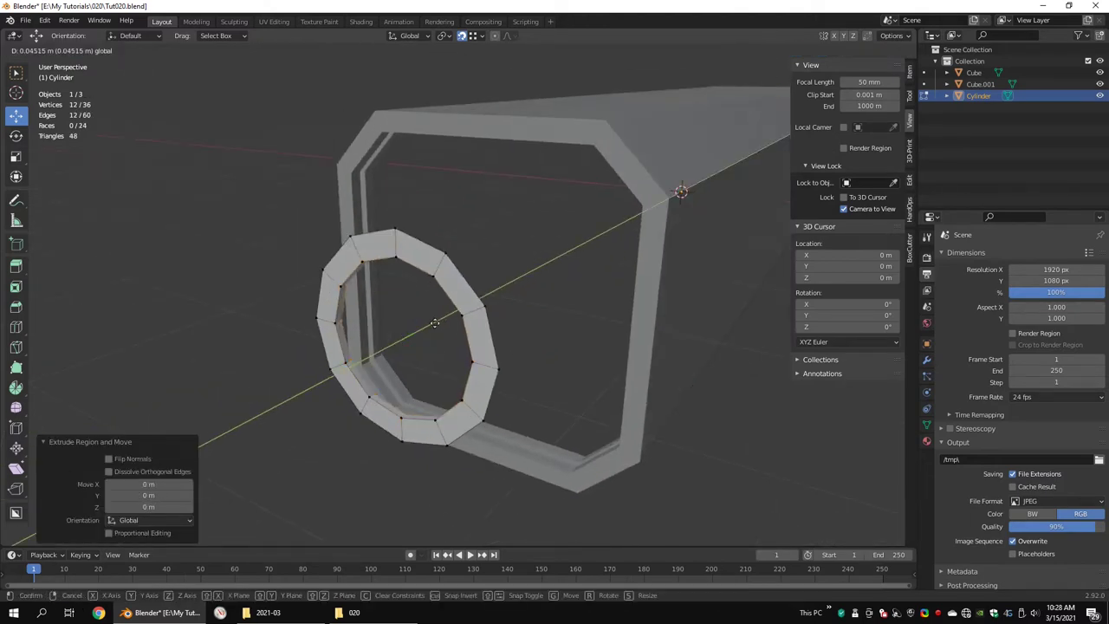
{"action": "scroll", "coordinate": [431, 320], "scroll_direction": "up", "scroll_amount": 2}
{"action": "key", "text": "s"}
{"action": "left_click", "coordinate": [476, 292]}
{"action": "key", "text": "e"}
{"action": "key", "text": "s"}
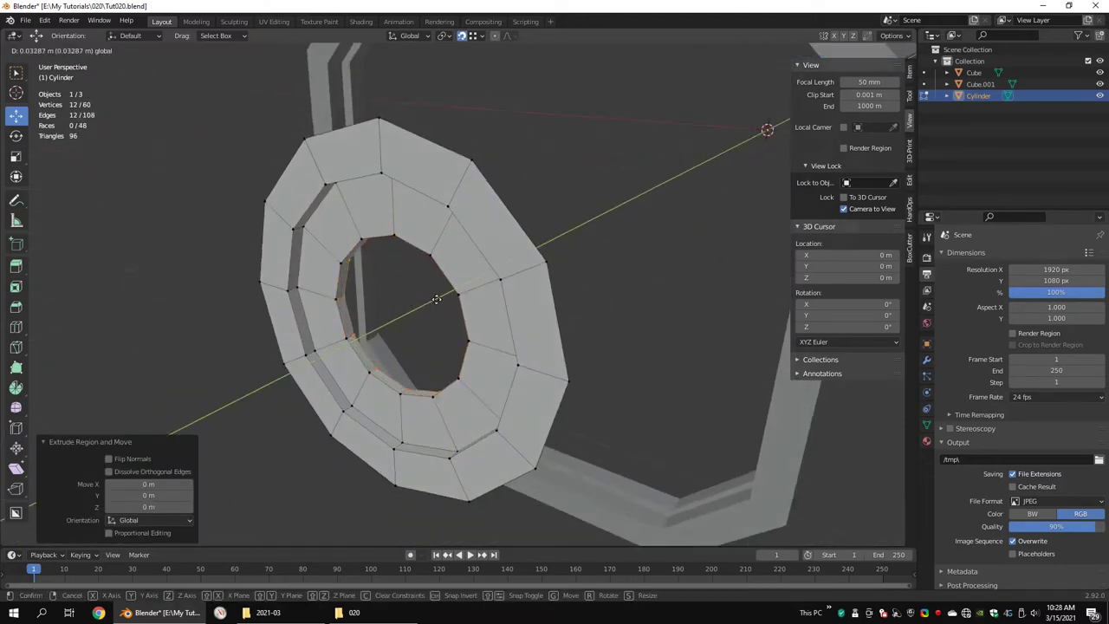
{"action": "left_click", "coordinate": [448, 288]}
Extrude the innermost rings further inward and grid-fill the centre hole.
{"action": "scroll", "coordinate": [448, 288], "scroll_direction": "up", "scroll_amount": 2}
{"action": "key", "text": "e"}
{"action": "key", "text": "s"}
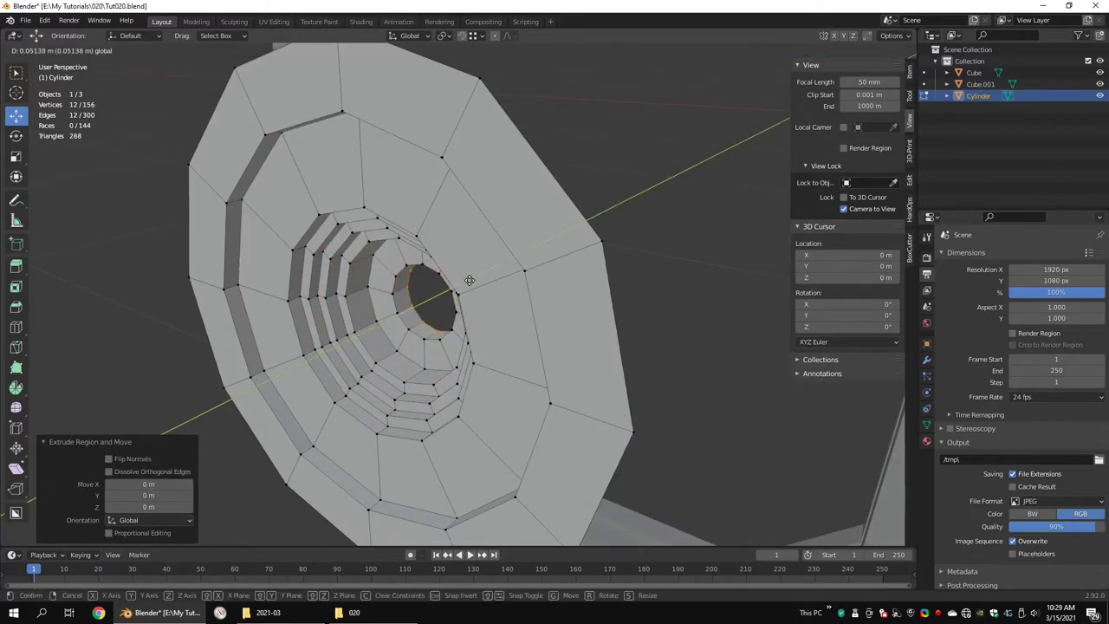
{"action": "left_click", "coordinate": [469, 280]}
{"action": "key", "text": "KP_Decimal"}
{"action": "key", "text": "e"}
{"action": "key", "text": "s"}
{"action": "key", "text": "Return"}
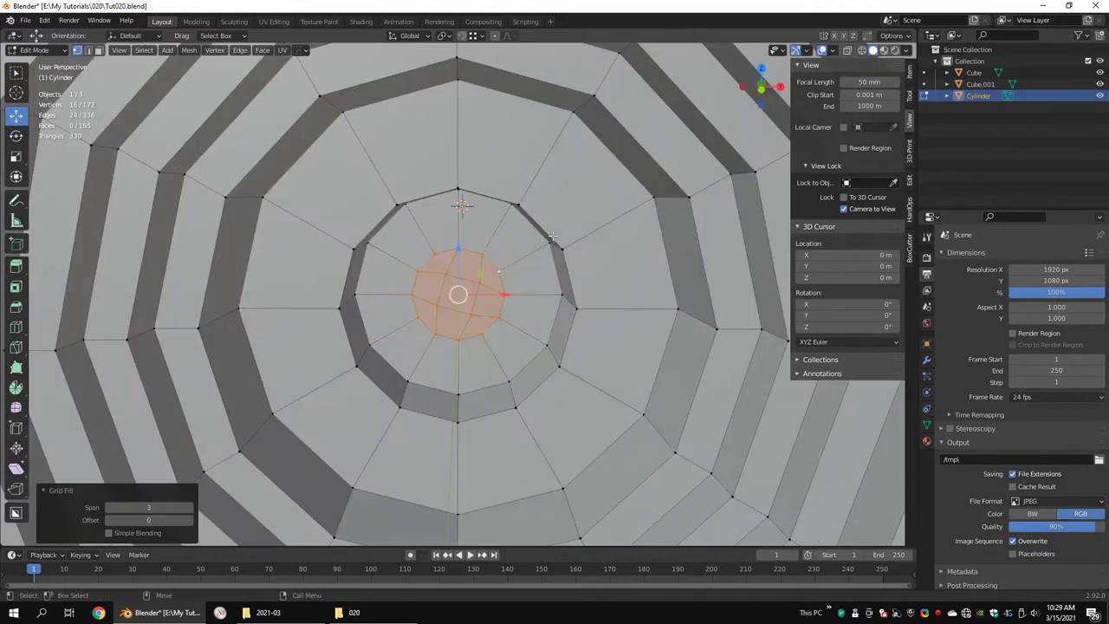
Adjust the Grid Fill span and enlarge the lens rim into a broad disc.
{"action": "left_click", "coordinate": [110, 507]}
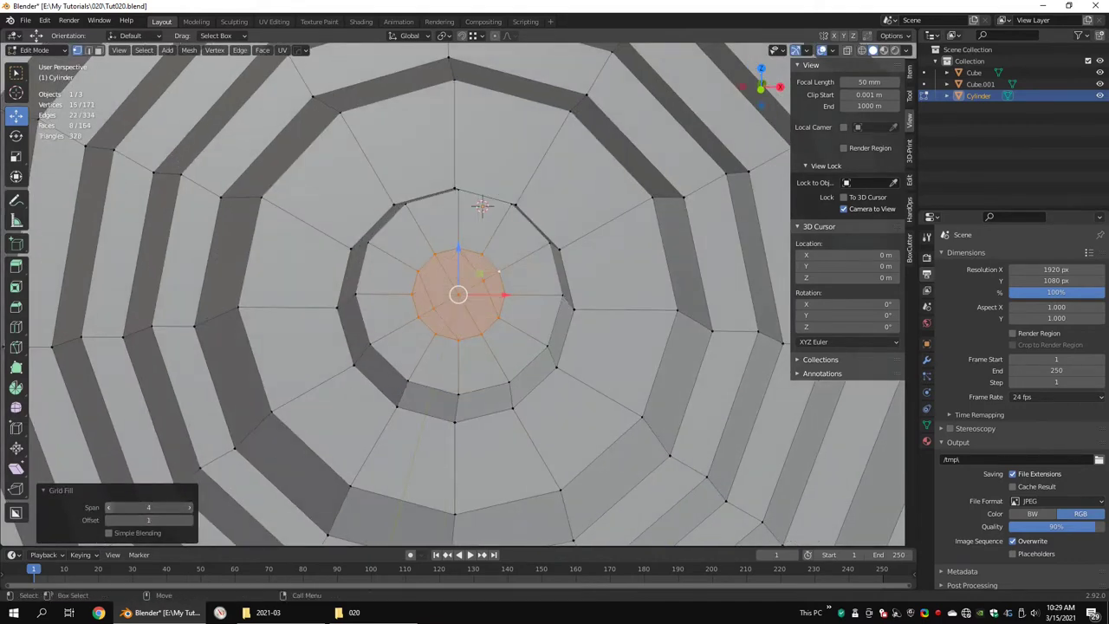
{"action": "left_click", "coordinate": [574, 220]}
{"action": "middle_click_drag", "start_coordinate": [573, 220], "coordinate": [478, 297]}
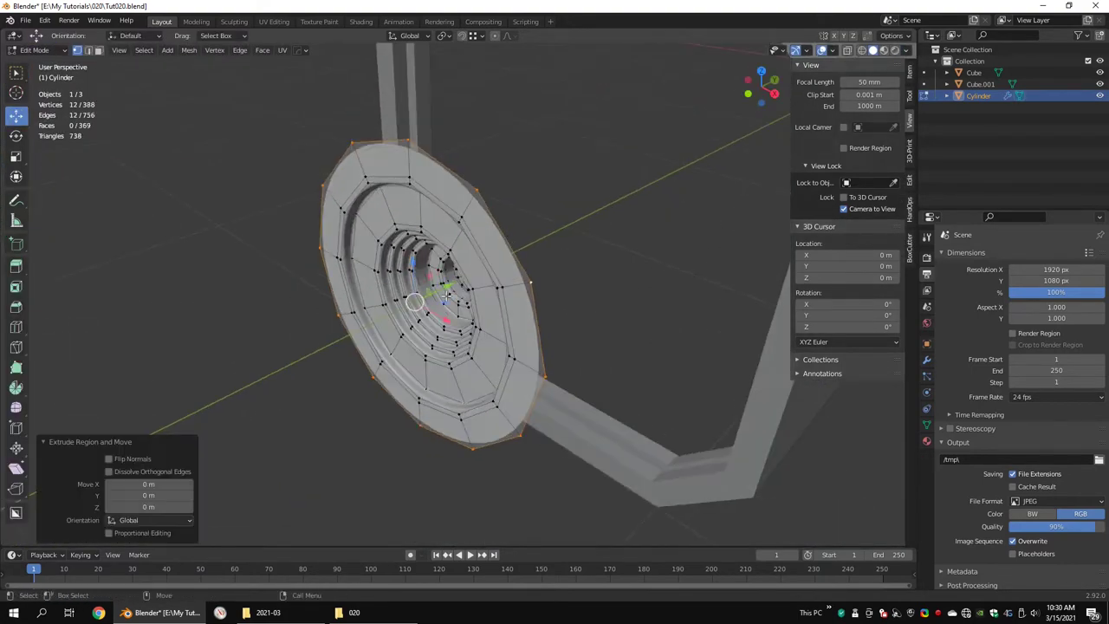
{"action": "middle_click_drag", "start_coordinate": [487, 206], "coordinate": [522, 233]}
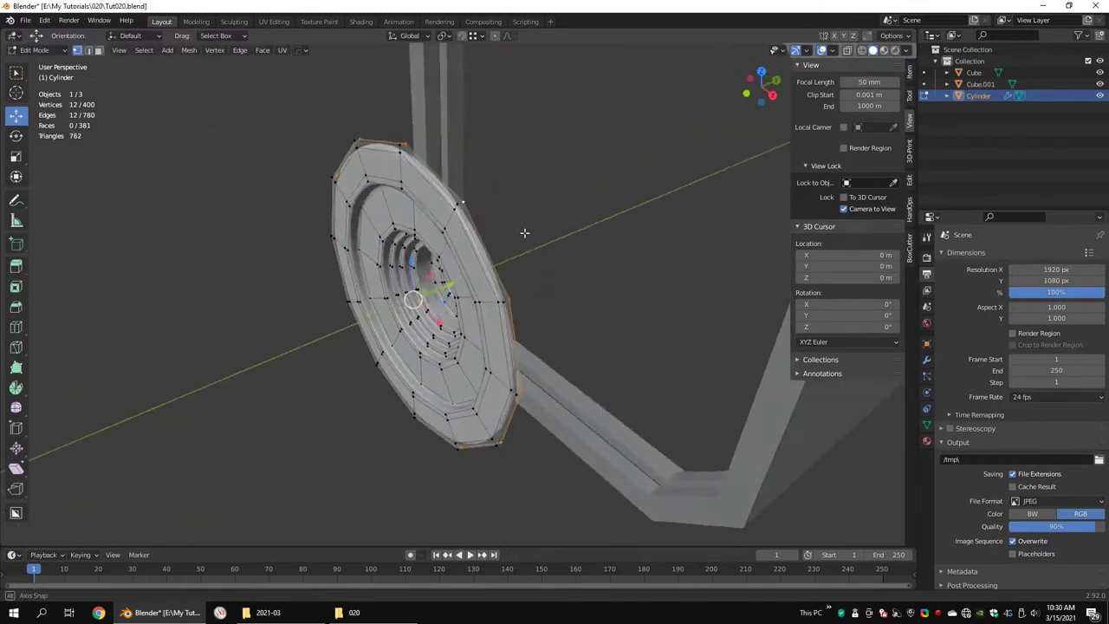
Duplicate and scale the lens's outer ring, then reposition its top vertex.
{"action": "key", "text": "shift+d"}
{"action": "key", "text": "s"}
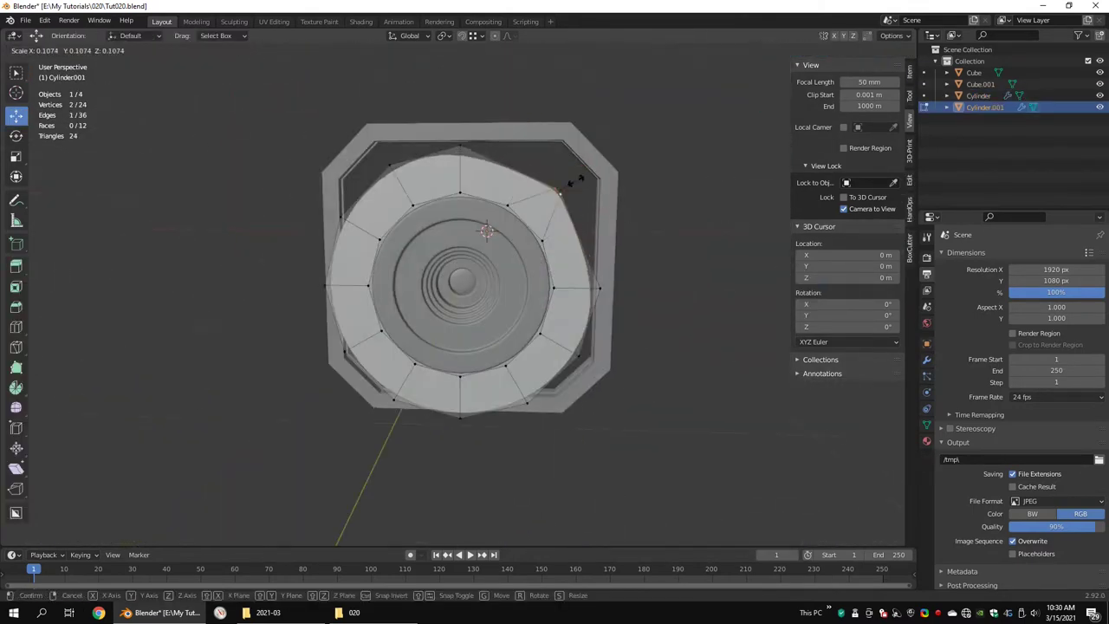
{"action": "left_click", "coordinate": [584, 100]}
{"action": "key", "text": "KP_1"}
{"action": "left_click", "coordinate": [532, 198]}
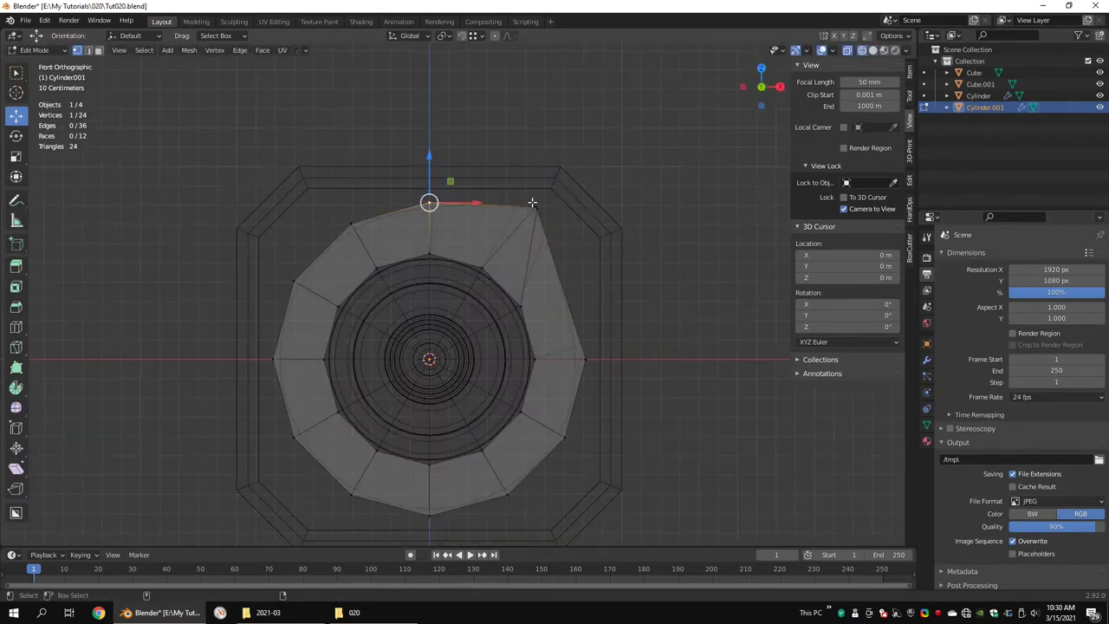
{"action": "key", "text": "g"}
{"action": "right_click", "coordinate": [608, 239]}
Extrude the panel's top edge along Z and X toward the housing corner.
{"action": "left_click", "coordinate": [500, 188], "text": "shift"}
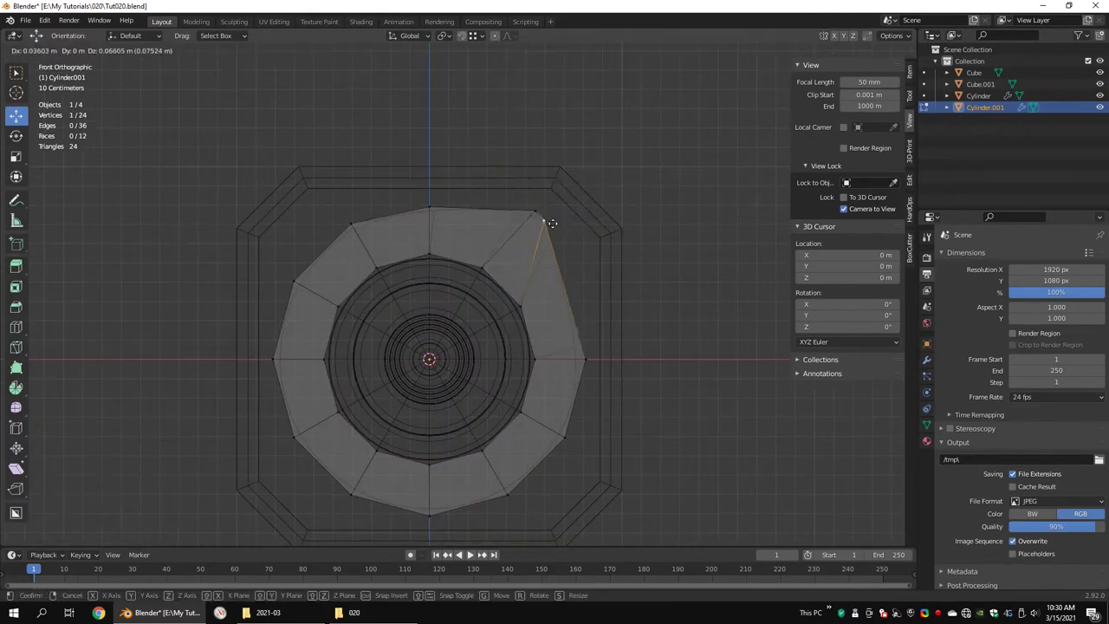
{"action": "key", "text": "e"}
{"action": "key", "text": "z"}
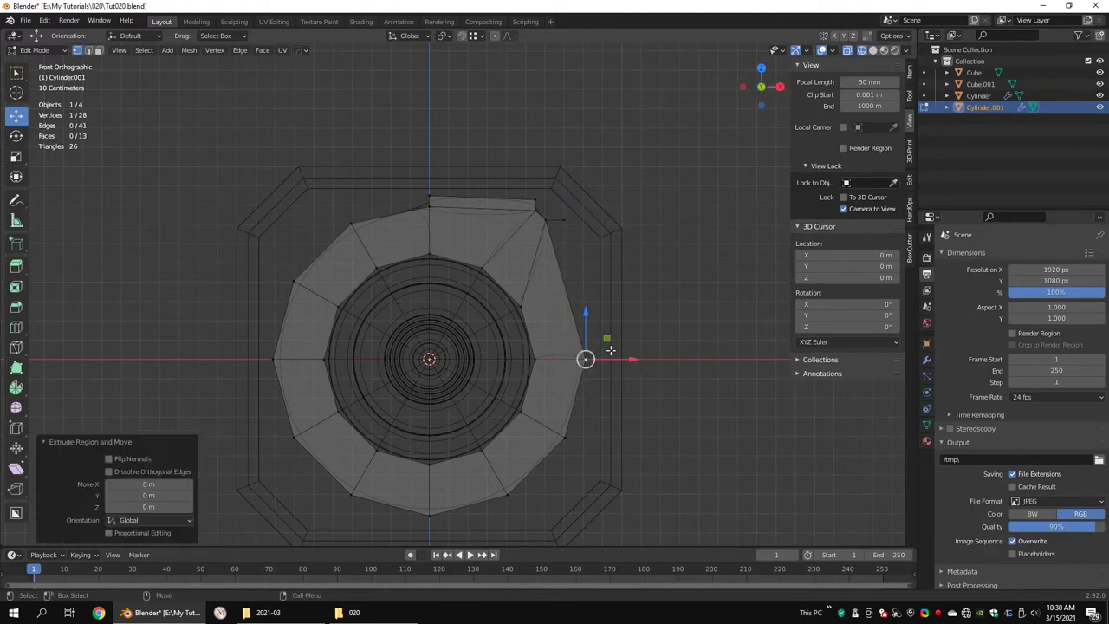
{"action": "key", "text": "e"}
{"action": "key", "text": "x"}
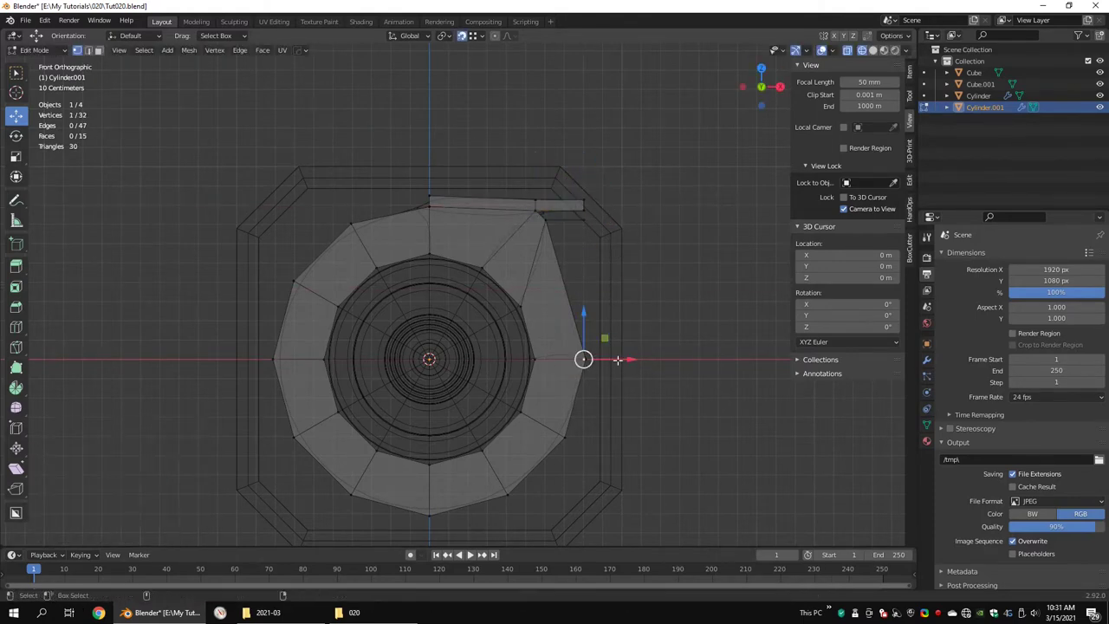
{"action": "left_click", "coordinate": [586, 205], "text": "ctrl"}
Add a loop cut to the panel's top-right face and slide it into place.
{"action": "key", "text": "q"}
{"action": "scroll", "coordinate": [641, 309], "scroll_direction": "up", "scroll_amount": 2}
{"action": "key", "text": "ctrl+r"}
{"action": "left_click", "coordinate": [618, 172]}
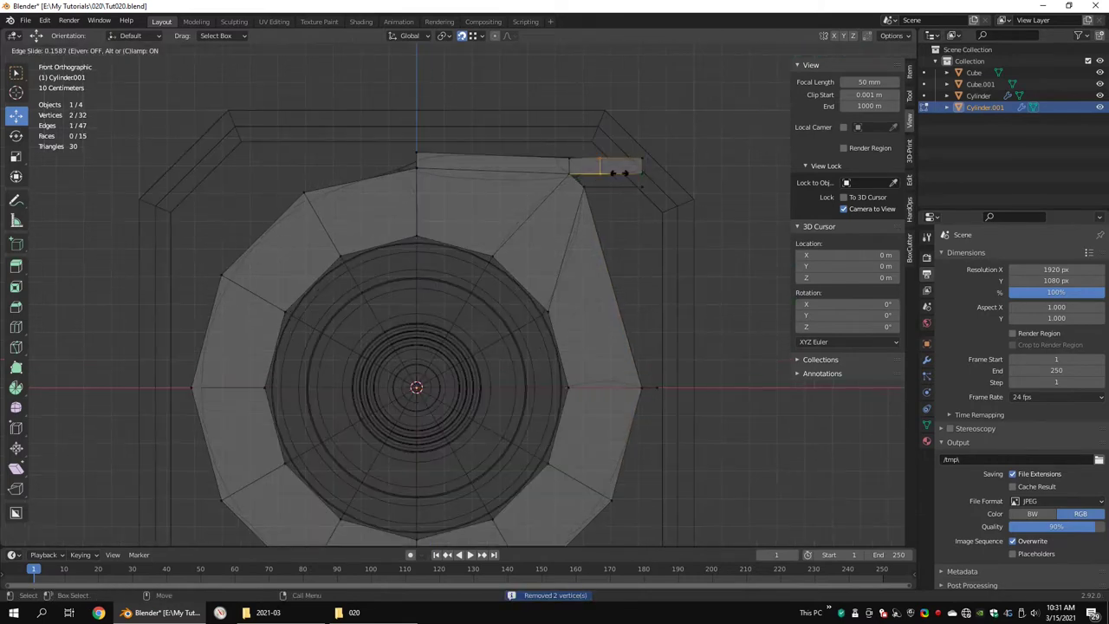
{"action": "left_click", "coordinate": [641, 387]}
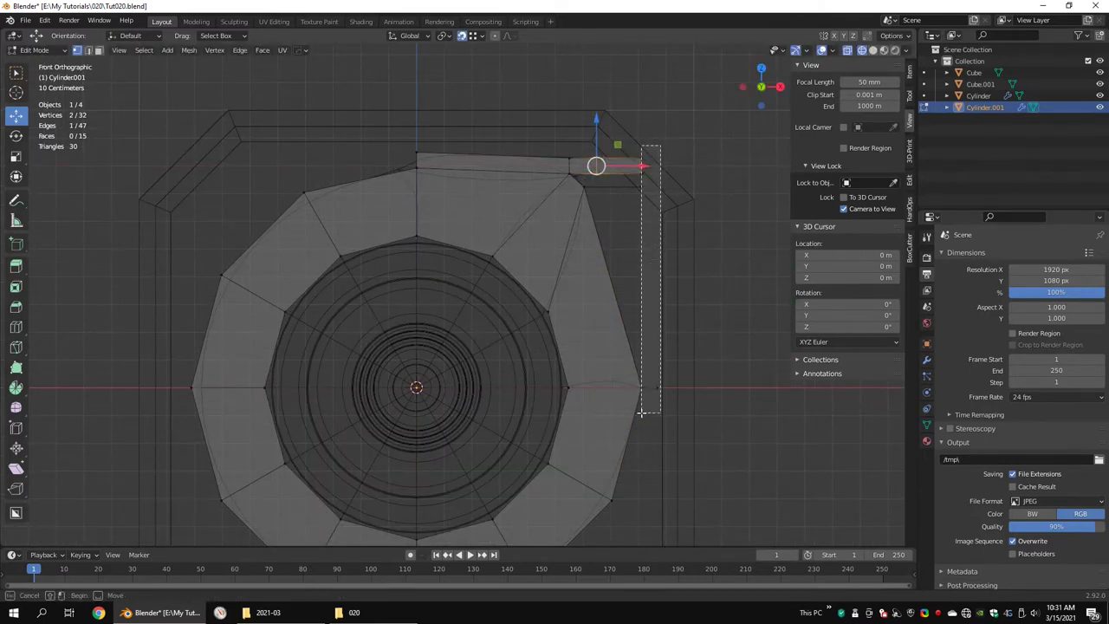
{"action": "left_click", "coordinate": [647, 302]}
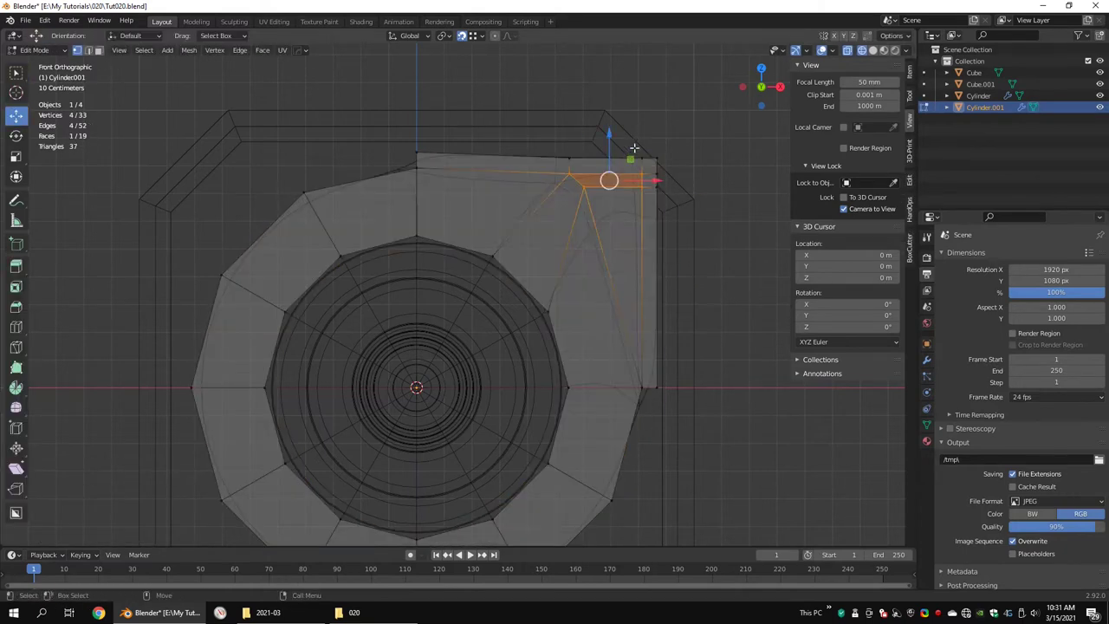
Flatten the top edge with S Z 0, raise it, and select the unwanted half.
{"action": "key", "text": "s"}
{"action": "key", "text": "z"}
{"action": "key", "text": "0"}
{"action": "key", "text": "Return"}
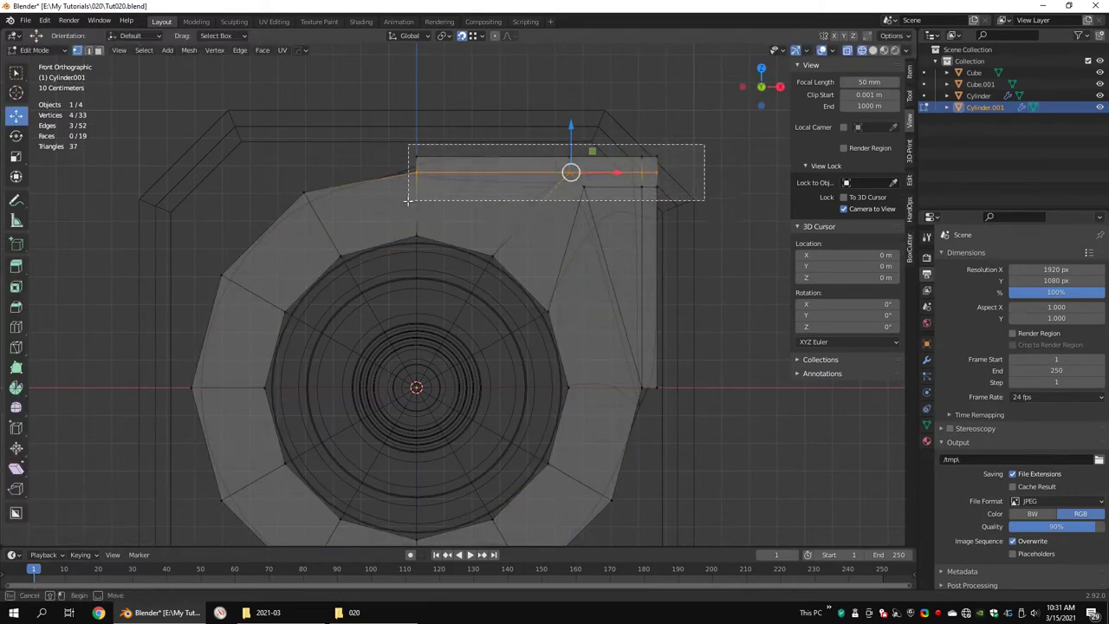
{"action": "left_click_drag", "start_coordinate": [408, 200], "coordinate": [408, 200]}
{"action": "key", "text": "g"}
{"action": "left_click", "coordinate": [647, 154]}
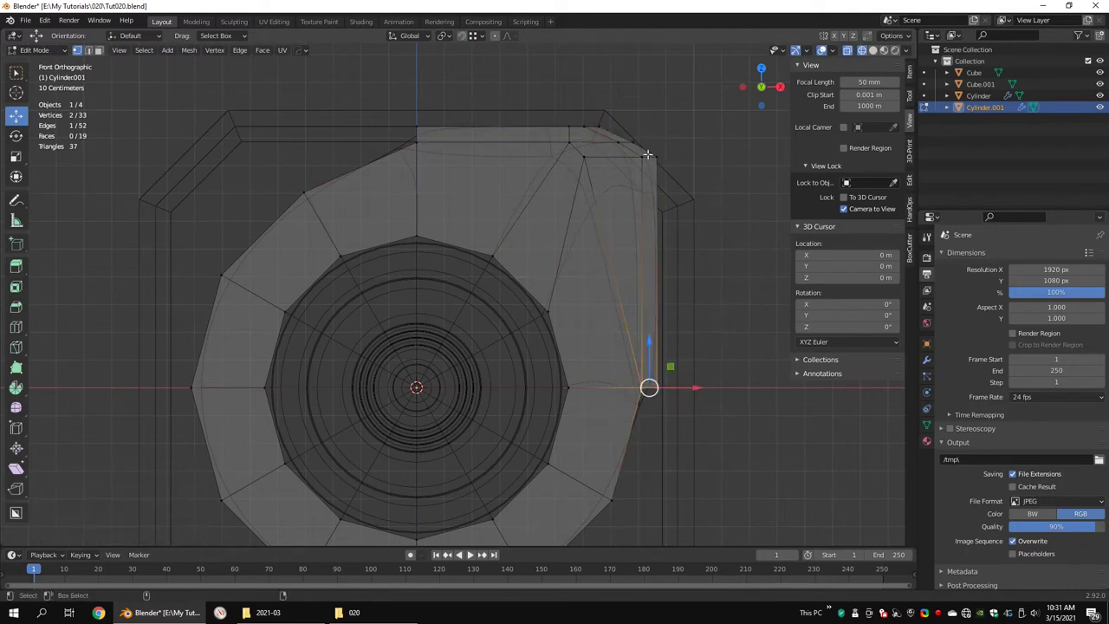
{"action": "left_click", "coordinate": [631, 141]}
{"action": "key", "text": "KP_3"}
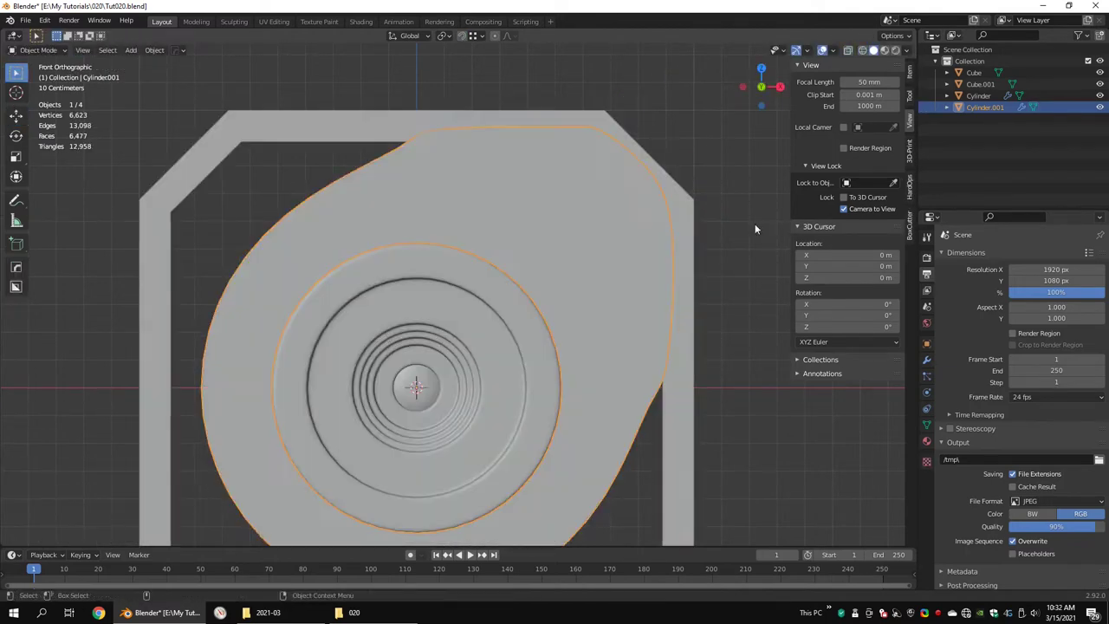
{"action": "key", "text": "KP_1"}
{"action": "left_click_drag", "start_coordinate": [415, 121], "coordinate": [168, 436]}
Delete the unwanted half of the panel and reposition the lens object.
{"action": "key", "text": "x"}
{"action": "left_click", "coordinate": [926, 359]}
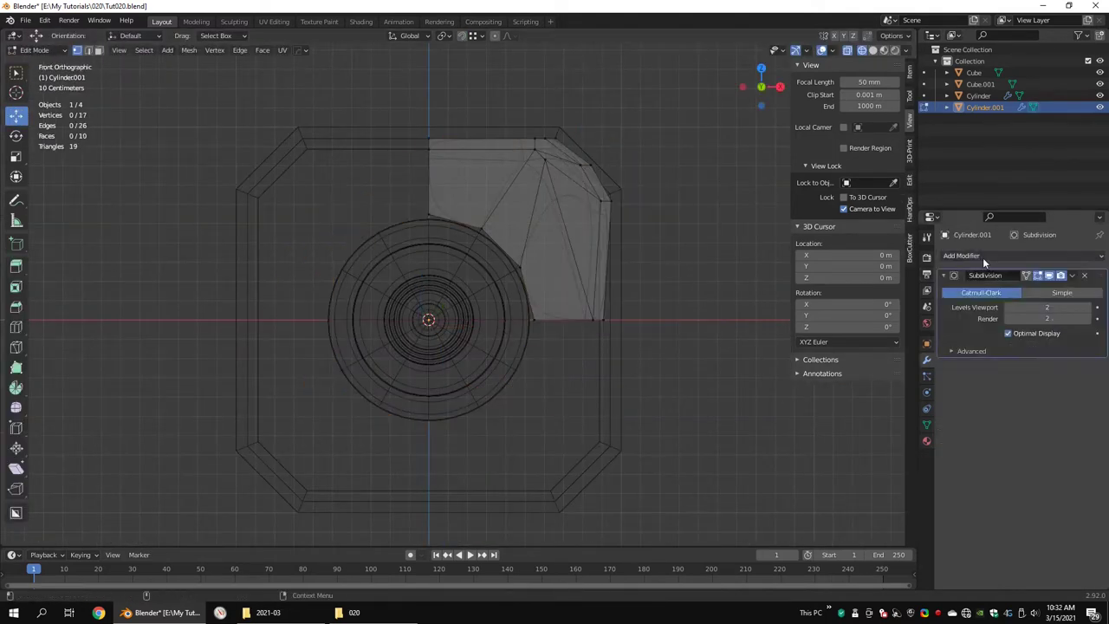
{"action": "key", "text": "Tab"}
{"action": "mouse_move", "coordinate": [604, 220]}
{"action": "middle_mouse_down"}
{"action": "mouse_move", "coordinate": [532, 245]}
{"action": "mouse_move", "coordinate": [584, 248]}
{"action": "middle_mouse_up"}
{"action": "key", "text": "g"}
{"action": "left_click", "coordinate": [537, 234]}
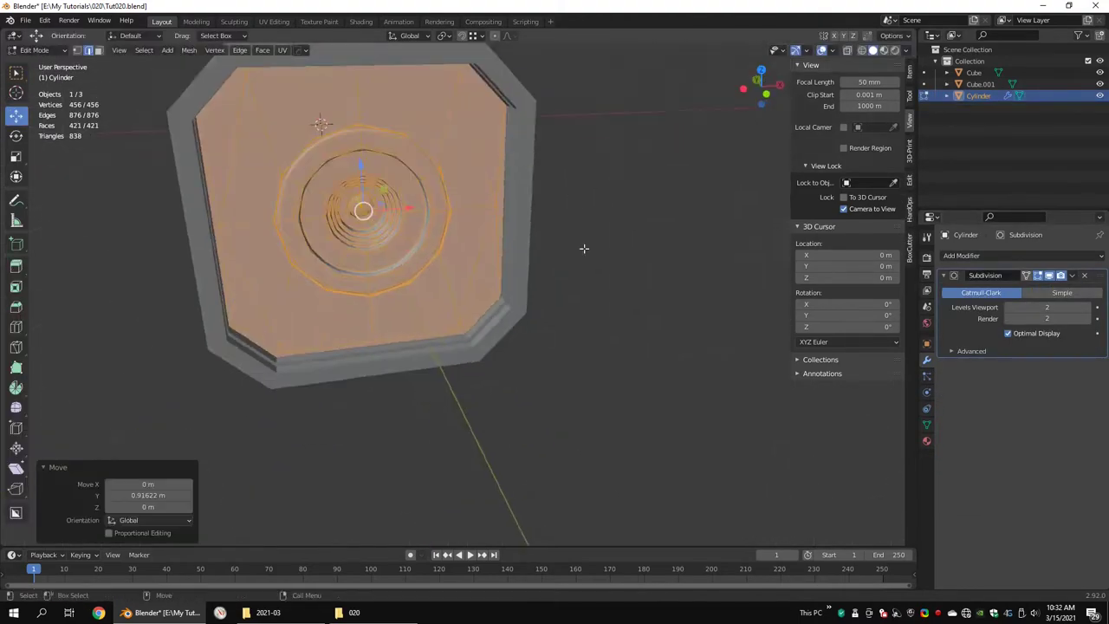
Widen the lens front plate sideways along X.
{"action": "key", "text": "Tab"}
{"action": "scroll", "coordinate": [446, 285], "scroll_direction": "up", "scroll_amount": 5}
{"action": "key", "text": "KP_3"}
{"action": "key", "text": "KP_1"}
{"action": "scroll", "coordinate": [365, 174], "scroll_direction": "down", "scroll_amount": 3}
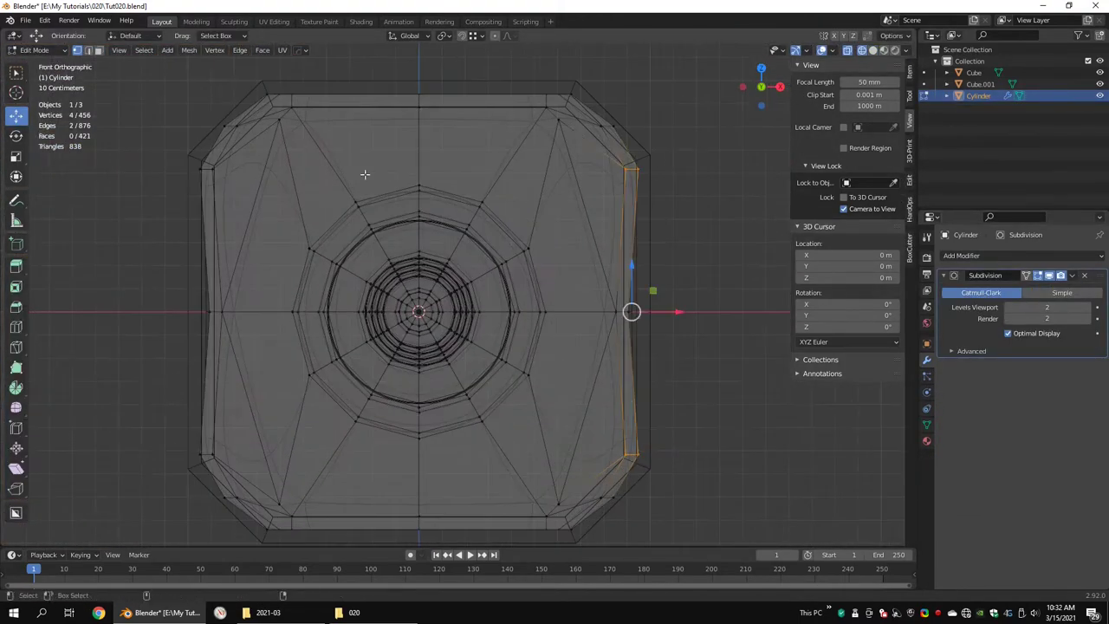
{"action": "left_click", "coordinate": [666, 333]}
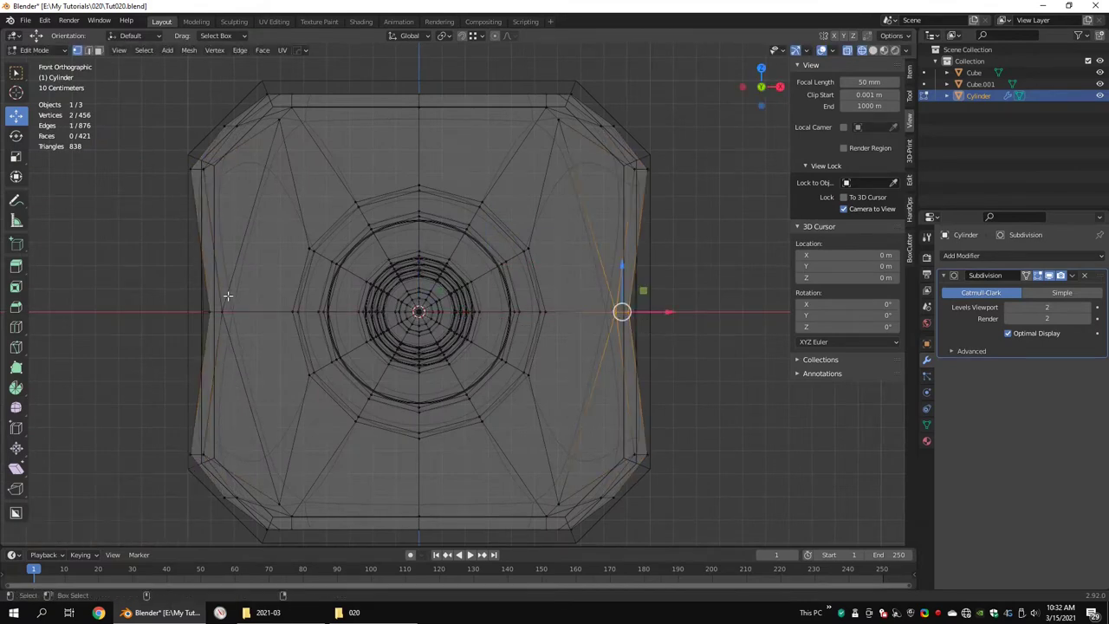
{"action": "left_click", "coordinate": [633, 320]}
{"action": "mouse_move", "coordinate": [632, 320]}
{"action": "middle_mouse_down"}
{"action": "mouse_move", "coordinate": [733, 367]}
{"action": "mouse_move", "coordinate": [499, 326]}
{"action": "middle_mouse_up"}
Stretch the plate's outer top and side vertices vertically with S Z.
{"action": "scroll", "coordinate": [384, 210], "scroll_direction": "up", "scroll_amount": 3}
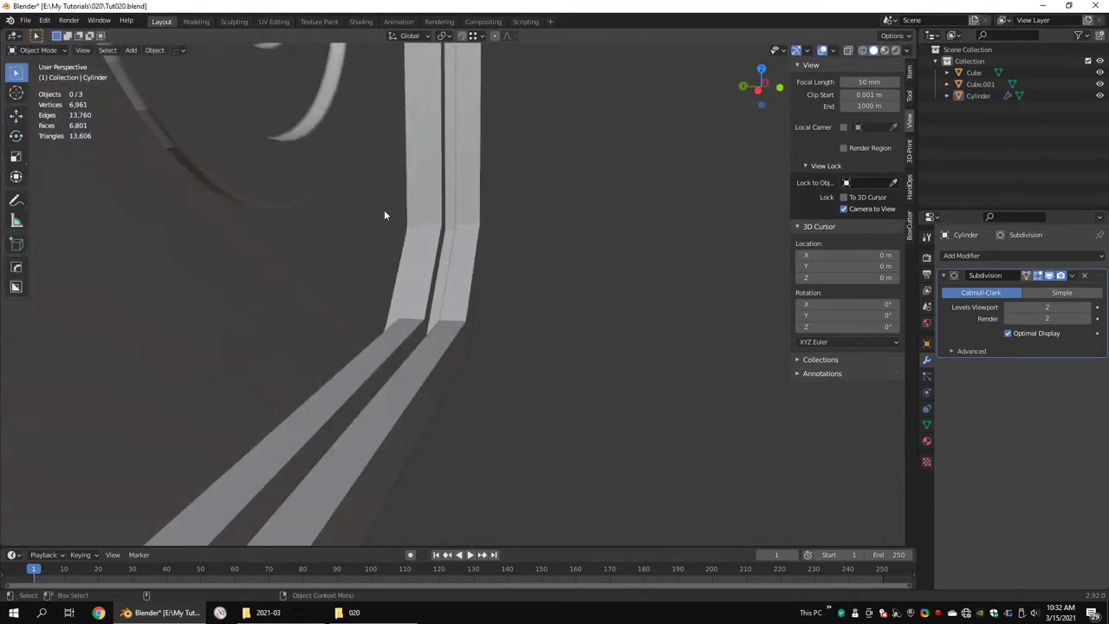
{"action": "key", "text": "KP_1"}
{"action": "scroll", "coordinate": [696, 343], "scroll_direction": "down", "scroll_amount": 2}
{"action": "middle_click_drag", "start_coordinate": [656, 305], "coordinate": [668, 161], "text": "shift"}
{"action": "left_click_drag", "start_coordinate": [668, 161], "coordinate": [99, 217]}
{"action": "key", "text": "s"}
{"action": "key", "text": "z"}
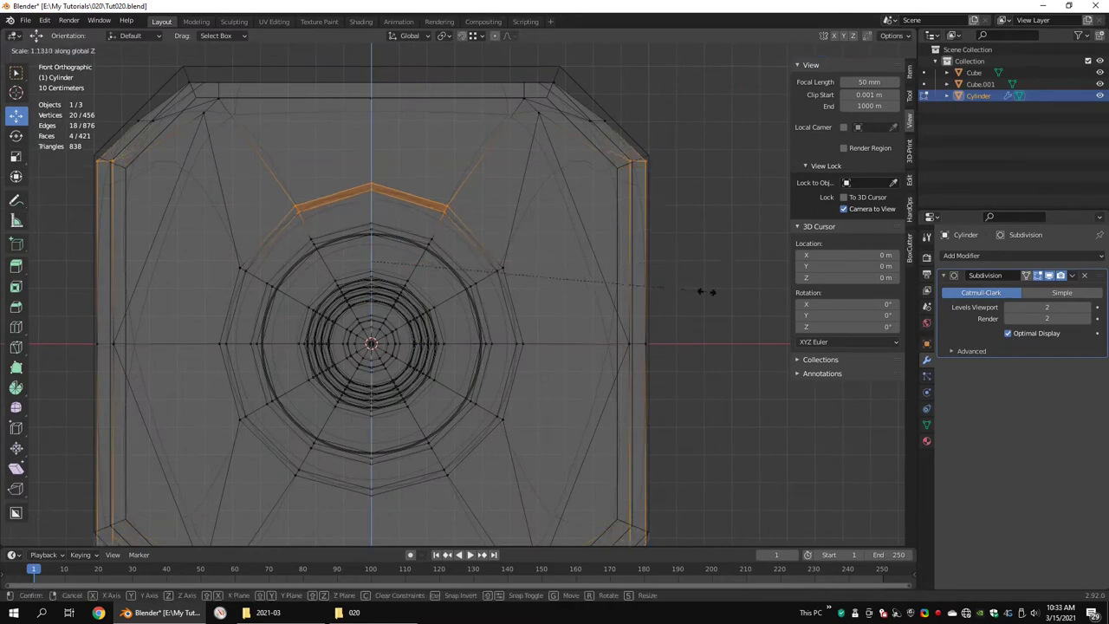
{"action": "left_click", "coordinate": [747, 279]}
{"action": "middle_click_drag", "start_coordinate": [746, 279], "coordinate": [676, 260]}
Leave Edit Mode and save the blend file with Ctrl+S.
{"action": "key", "text": "a"}
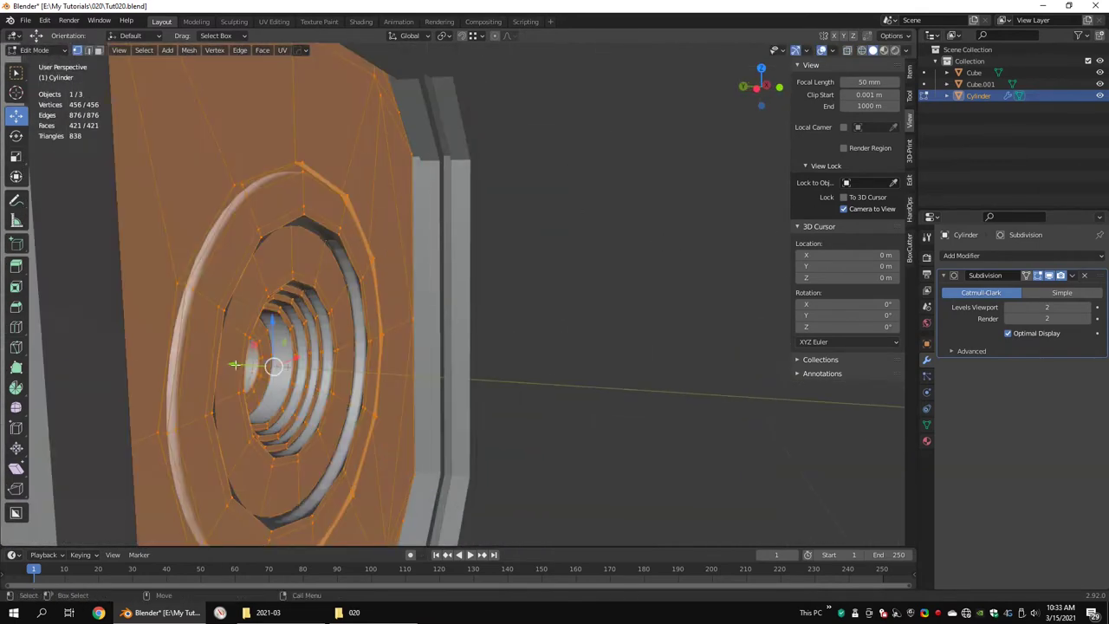
{"action": "key", "text": "Tab"}
{"action": "middle_click_drag", "start_coordinate": [552, 315], "coordinate": [641, 320]}
{"action": "key", "text": "ctrl+s"}
{"action": "scroll", "coordinate": [641, 320], "scroll_direction": "down", "scroll_amount": 3}
{"action": "left_click", "coordinate": [363, 294]}
Delete the body's left-half vertices and add a Mirror modifier.
{"action": "middle_click_drag", "start_coordinate": [364, 294], "coordinate": [434, 260]}
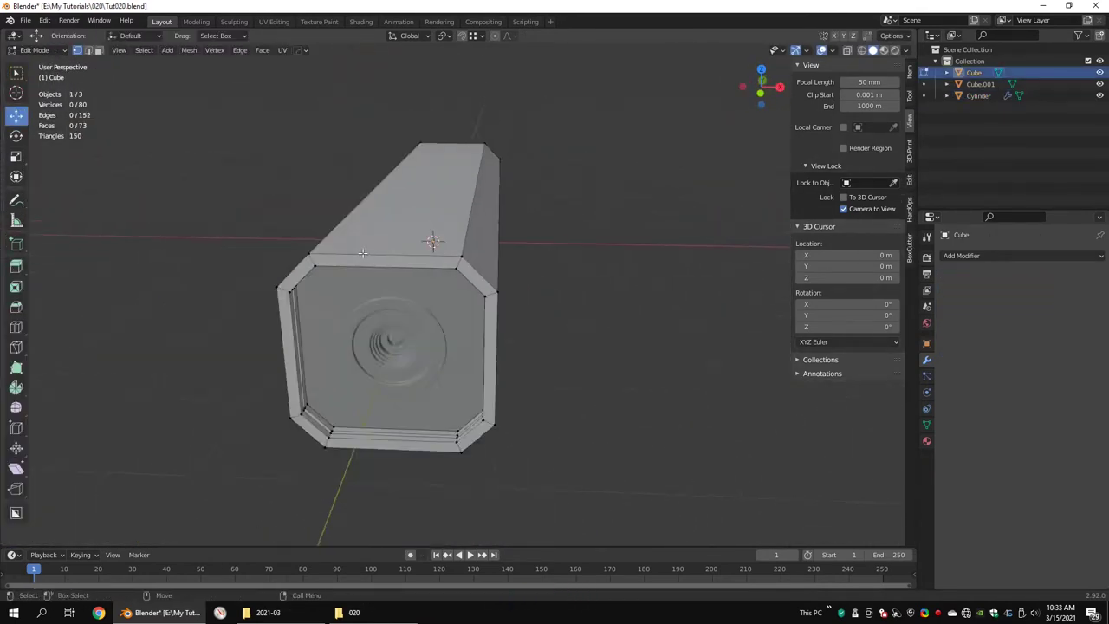
{"action": "key", "text": "Tab"}
{"action": "left_click_drag", "start_coordinate": [286, 203], "coordinate": [364, 425]}
{"action": "key", "text": "x"}
{"action": "left_click", "coordinate": [525, 203]}
{"action": "left_click", "coordinate": [1022, 256]}
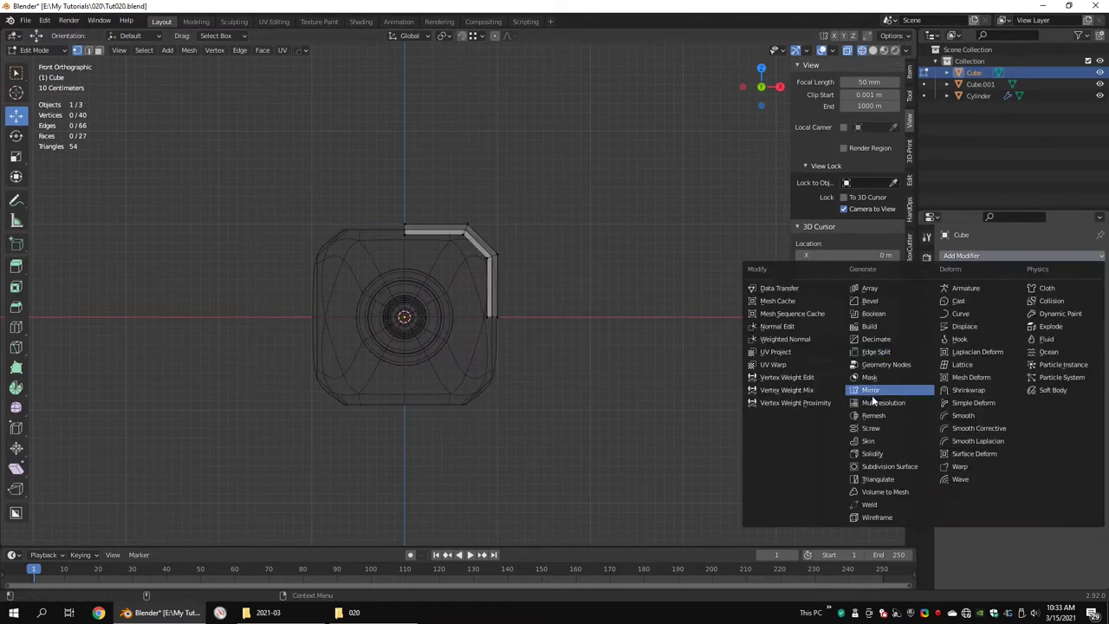
{"action": "left_click", "coordinate": [872, 395]}
Add an edge loop near the body's corner.
{"action": "middle_click_drag", "start_coordinate": [526, 165], "coordinate": [355, 179]}
{"action": "scroll", "coordinate": [355, 179], "scroll_direction": "up", "scroll_amount": 5}
{"action": "key", "text": "ctrl+r"}
{"action": "left_click", "coordinate": [356, 180]}
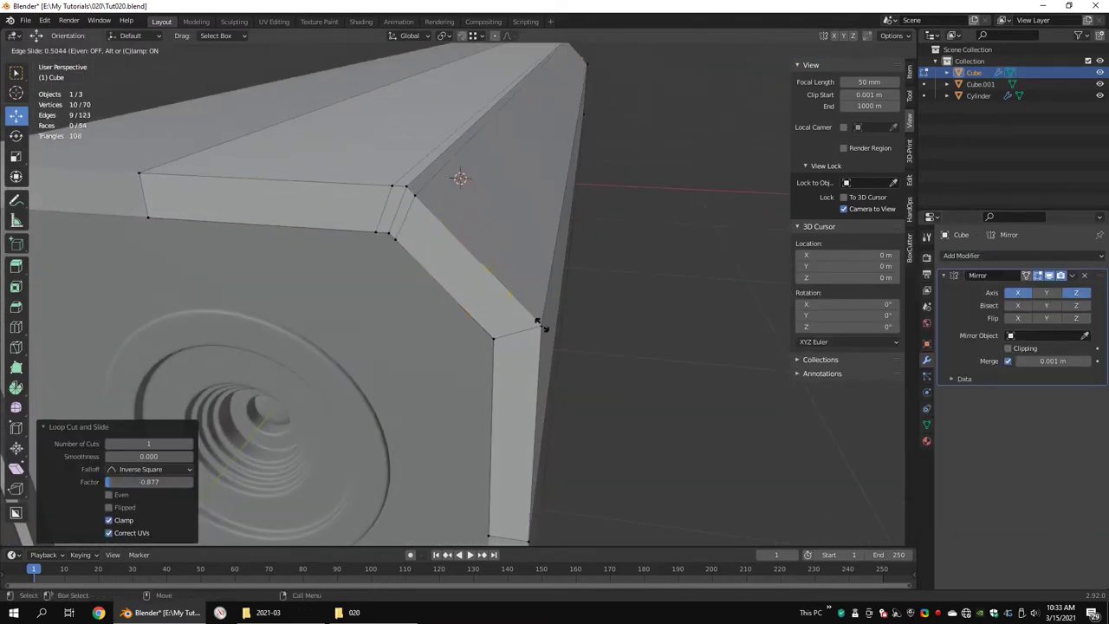
{"action": "left_click", "coordinate": [511, 322]}
{"action": "scroll", "coordinate": [511, 322], "scroll_direction": "down", "scroll_amount": 3}
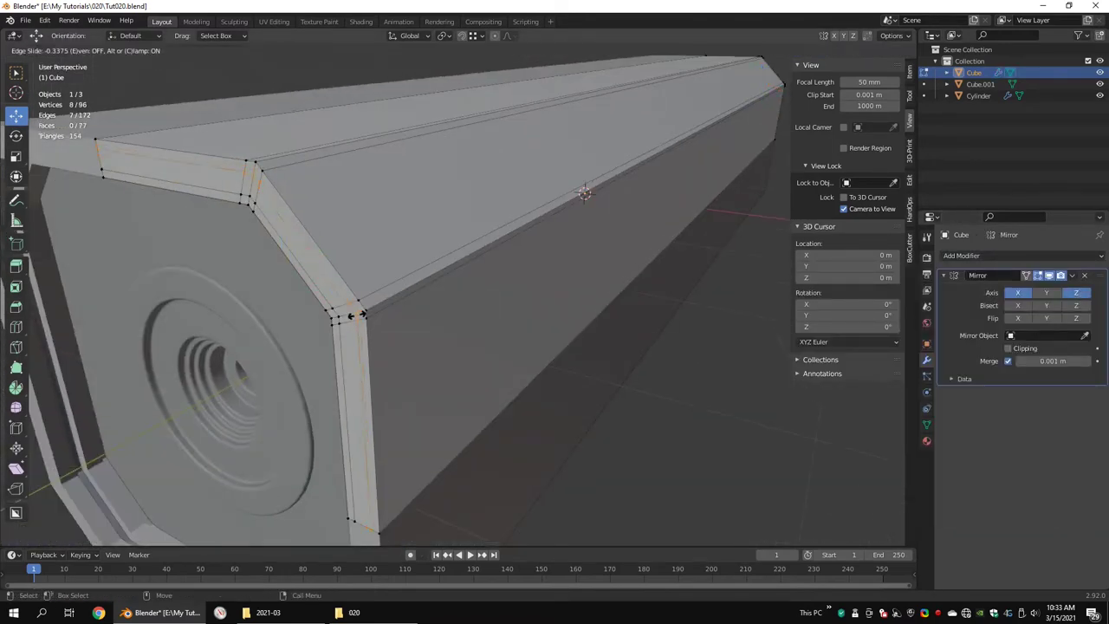
{"action": "mouse_move", "coordinate": [511, 322]}
{"action": "middle_mouse_down"}
{"action": "mouse_move", "coordinate": [402, 310]}
{"action": "mouse_move", "coordinate": [485, 285]}
{"action": "middle_mouse_up"}
Apply level-2 subdivision with Ctrl+2 and add another supporting edge loop.
{"action": "key", "text": "Tab"}
{"action": "key", "text": "ctrl+2"}
{"action": "key", "text": "Tab"}
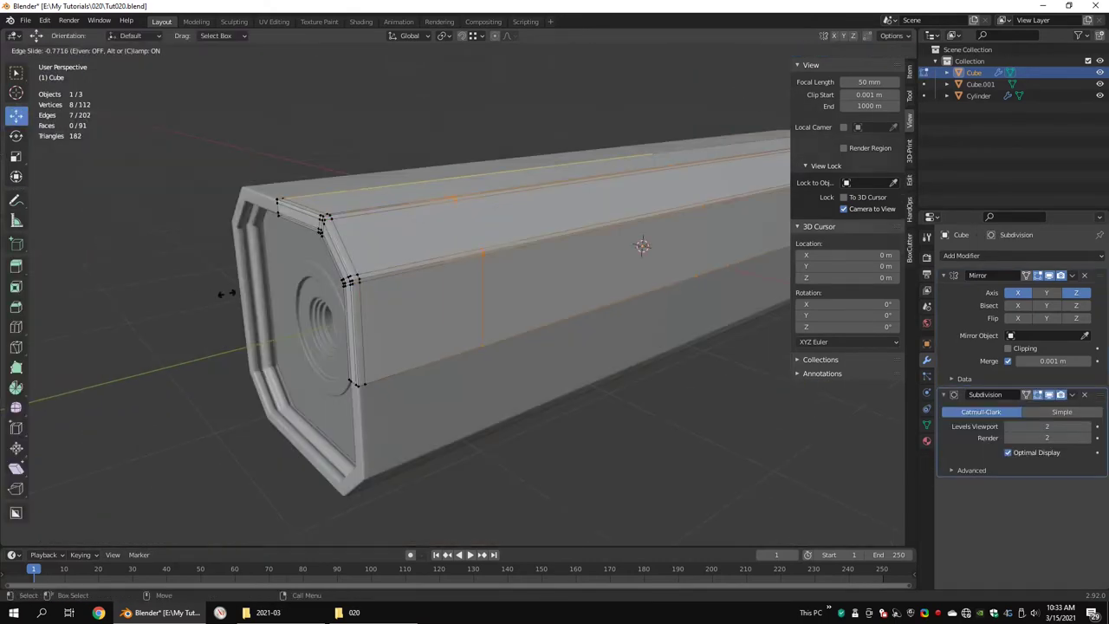
{"action": "scroll", "coordinate": [512, 312], "scroll_direction": "up", "scroll_amount": 5}
{"action": "left_click", "coordinate": [512, 312]}
Show the camera body in wireframe and inspect it from a new angle.
{"action": "key", "text": "Tab"}
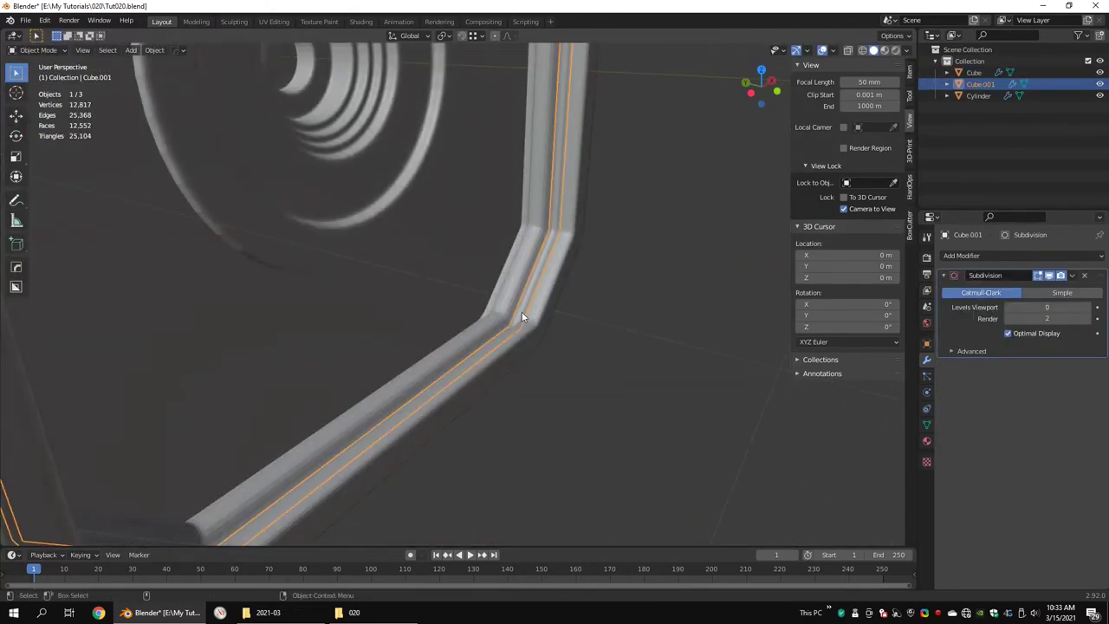
{"action": "left_click", "coordinate": [521, 312]}
{"action": "key", "text": "shift+z"}
{"action": "key", "text": "Tab"}
{"action": "middle_click_drag", "start_coordinate": [560, 328], "coordinate": [468, 419]}
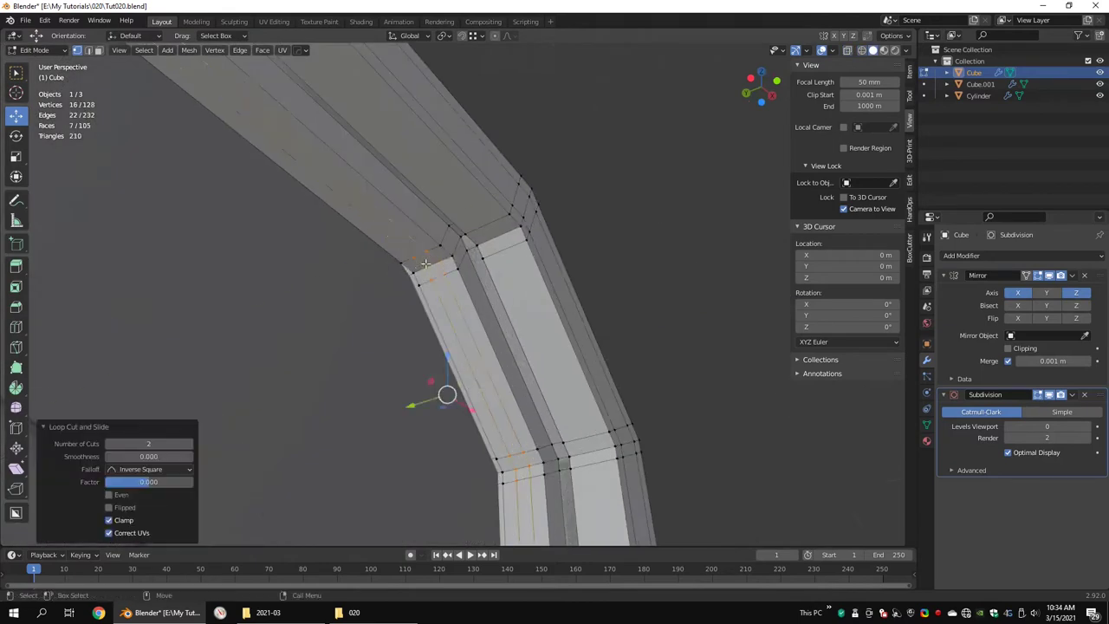
{"action": "key", "text": "Tab"}
{"action": "middle_click_drag", "start_coordinate": [460, 260], "coordinate": [619, 282]}
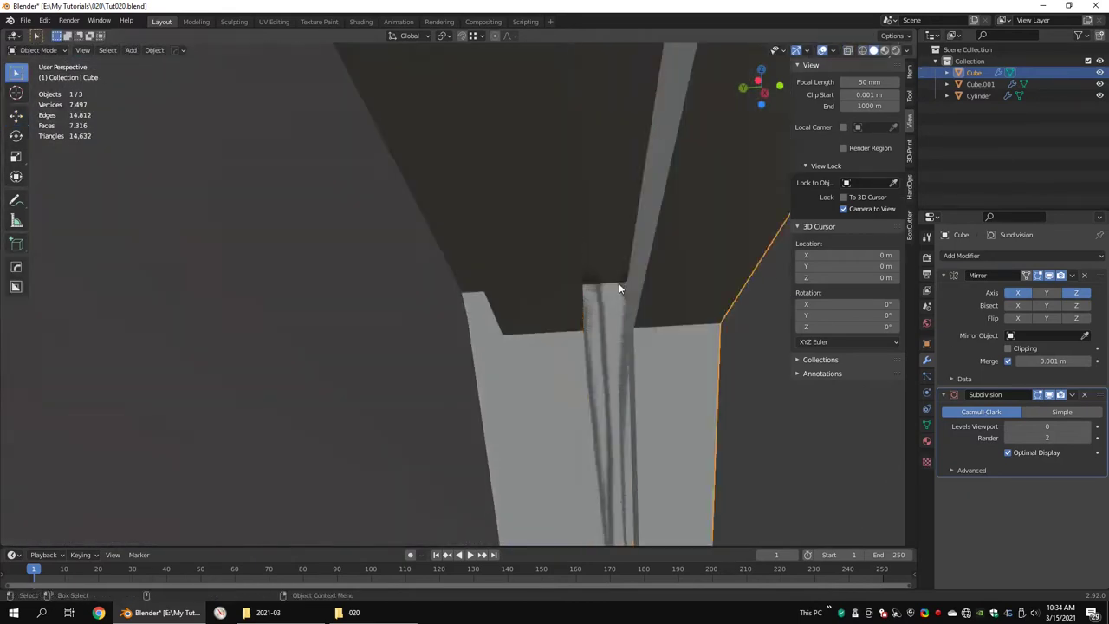
Isolate the hexagonal rim piece, fill its outline with a face and flip its normals.
{"action": "left_click", "coordinate": [487, 370]}
{"action": "key", "text": "Tab"}
{"action": "key", "text": "KP_Divide"}
{"action": "middle_click_drag", "start_coordinate": [493, 367], "coordinate": [573, 249]}
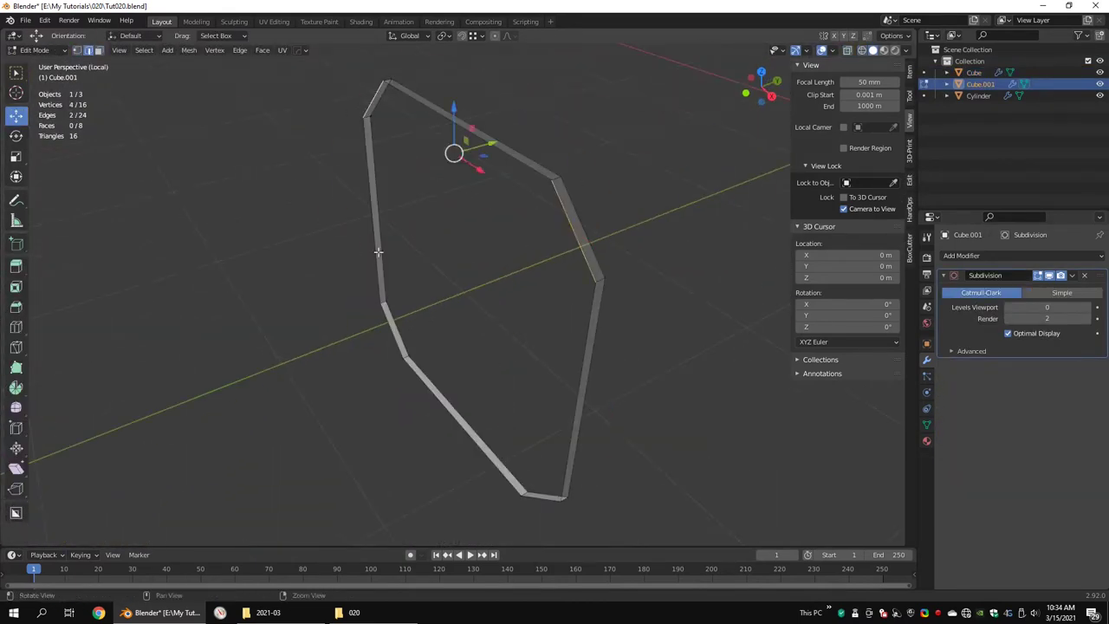
{"action": "key", "text": "f"}
{"action": "key", "text": "a"}
{"action": "mouse_move", "coordinate": [378, 251]}
{"action": "middle_mouse_down"}
{"action": "mouse_move", "coordinate": [470, 380]}
{"action": "mouse_move", "coordinate": [435, 323]}
{"action": "mouse_move", "coordinate": [565, 215]}
{"action": "middle_mouse_up"}
{"action": "key", "text": "q"}
{"action": "left_click", "coordinate": [532, 371]}
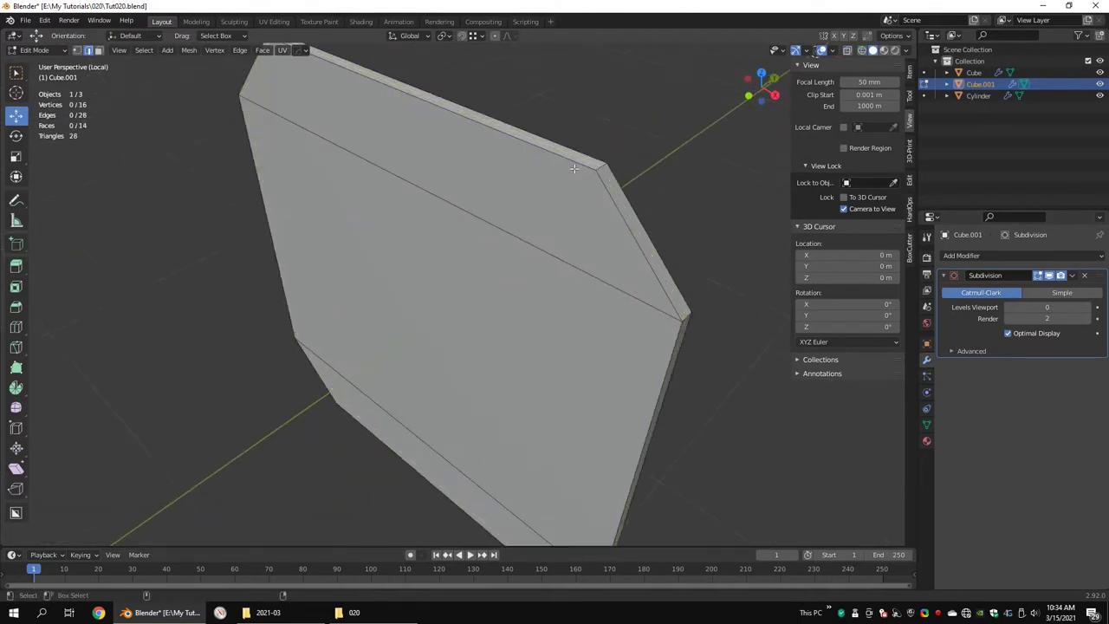
Add two supporting edge loops on the rim face, slid close to its edges.
{"action": "key", "text": "ctrl+r"}
{"action": "left_click", "coordinate": [565, 214]}
{"action": "right_click", "coordinate": [565, 214]}
{"action": "key", "text": "g"}
{"action": "key", "text": "g"}
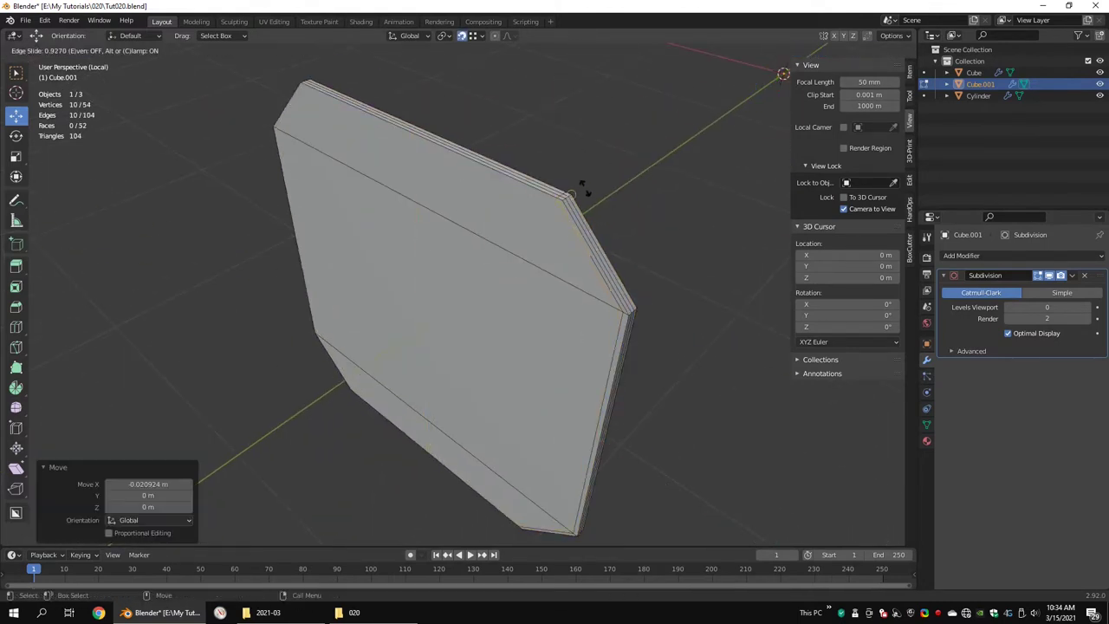
{"action": "key", "text": "ctrl+r"}
{"action": "left_click", "coordinate": [628, 317]}
{"action": "mouse_move", "coordinate": [627, 317]}
{"action": "middle_mouse_down"}
{"action": "mouse_move", "coordinate": [589, 275]}
{"action": "mouse_move", "coordinate": [649, 443]}
{"action": "middle_mouse_up"}
Smooth the rim at subdivision level 2 and return from isolation to the full scene.
{"action": "middle_click_drag", "start_coordinate": [490, 389], "coordinate": [481, 280]}
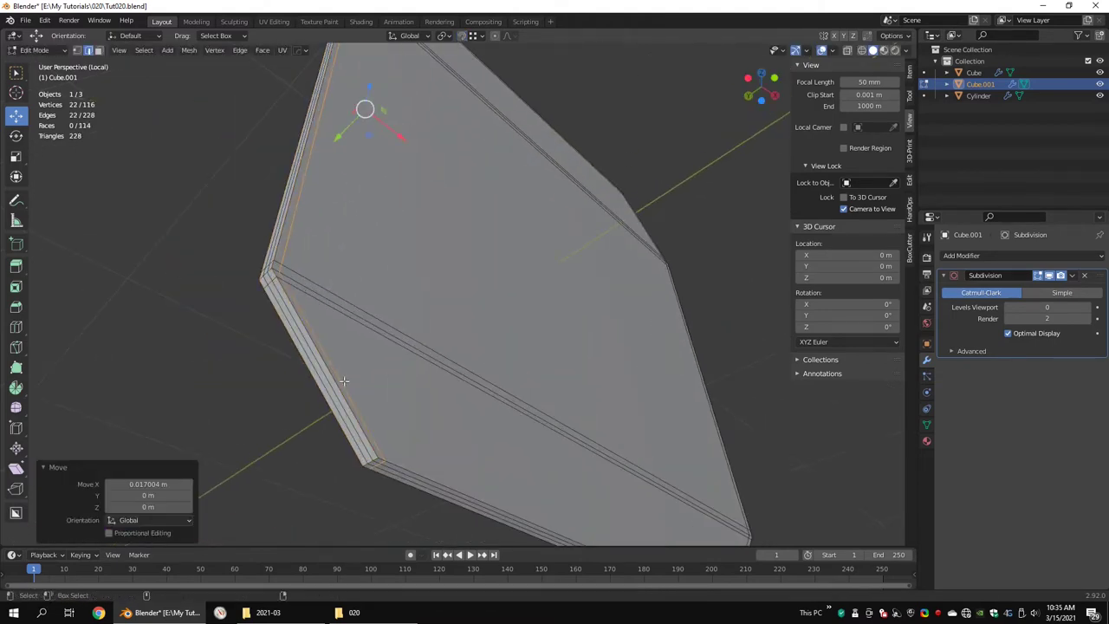
{"action": "scroll", "coordinate": [481, 280], "scroll_direction": "down", "scroll_amount": 4}
{"action": "key", "text": "Tab"}
{"action": "key", "text": "ctrl+2"}
{"action": "key", "text": "KP_Divide"}
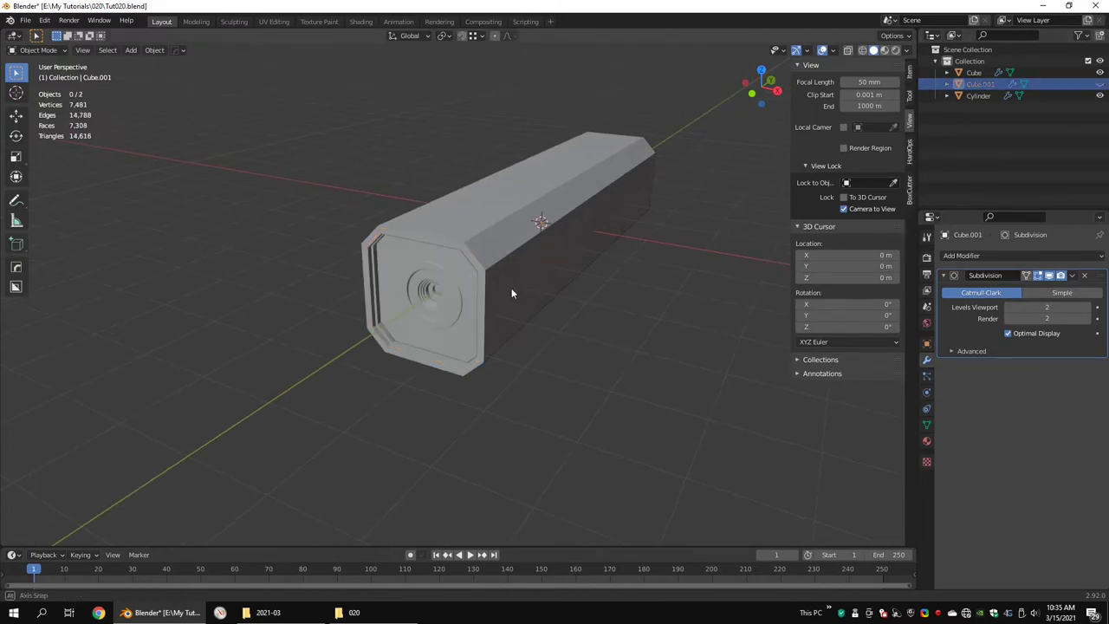
Duplicate the camera body's outer faces and separate them into a new object, Cube.002.
{"action": "left_click", "coordinate": [511, 292]}
{"action": "scroll", "coordinate": [507, 260], "scroll_direction": "up", "scroll_amount": 5}
{"action": "scroll", "coordinate": [503, 312], "scroll_direction": "down", "scroll_amount": 5}
{"action": "key", "text": "Tab"}
{"action": "scroll", "coordinate": [502, 312], "scroll_direction": "up", "scroll_amount": 4}
{"action": "left_click", "coordinate": [387, 340], "text": "alt"}
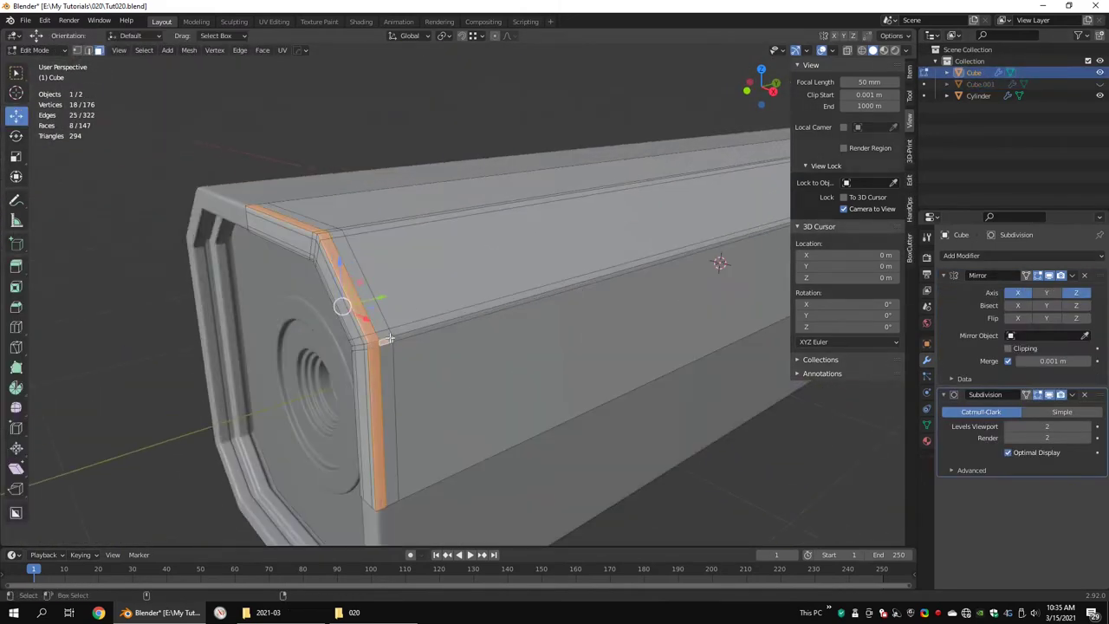
{"action": "scroll", "coordinate": [388, 340], "scroll_direction": "down", "scroll_amount": 3}
{"action": "key", "text": "shift+d"}
{"action": "right_click", "coordinate": [568, 258]}
{"action": "left_click", "coordinate": [633, 258]}
{"action": "key", "text": "Tab"}
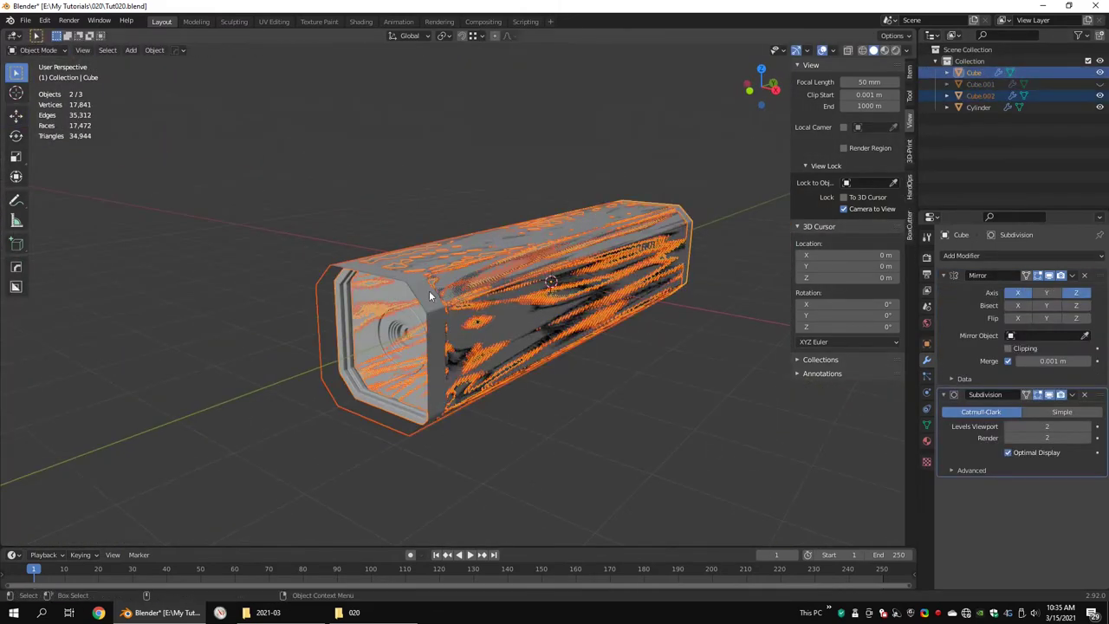
{"action": "left_click", "coordinate": [429, 290]}
Replace the shell's Subdivision modifier with a Solidify of -0.031 m thickness.
{"action": "scroll", "coordinate": [429, 290], "scroll_direction": "up", "scroll_amount": 5}
{"action": "left_click", "coordinate": [1084, 394]}
{"action": "left_click", "coordinate": [1023, 256]}
{"action": "left_click", "coordinate": [814, 527]}
{"action": "scroll", "coordinate": [541, 260], "scroll_direction": "up", "scroll_amount": 2}
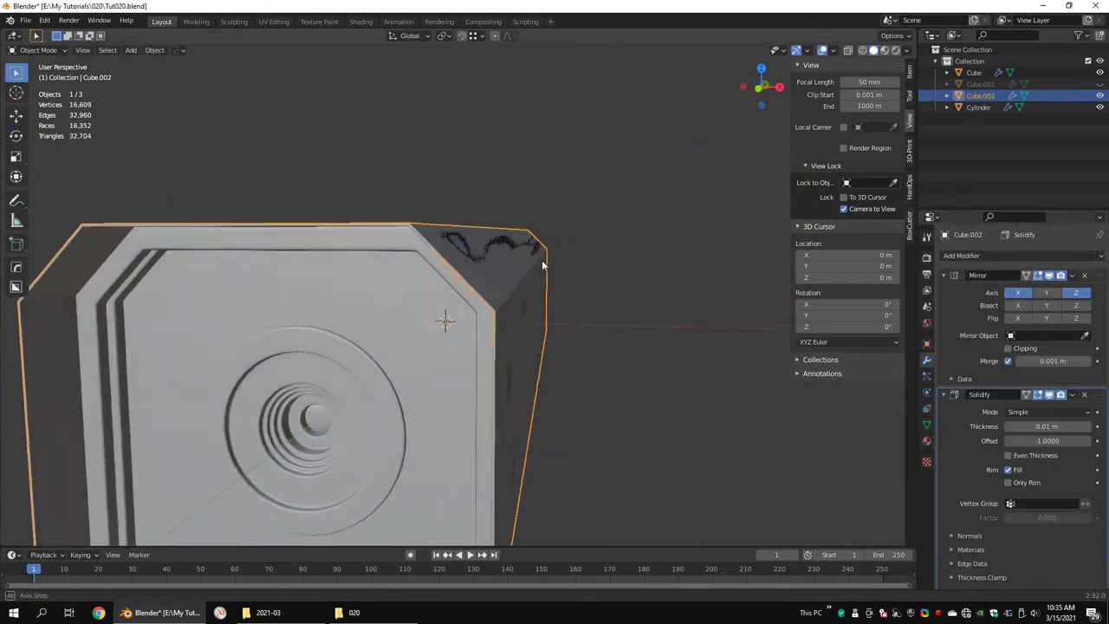
{"action": "scroll", "coordinate": [542, 260], "scroll_direction": "down", "scroll_amount": 3}
{"action": "left_click_drag", "start_coordinate": [1047, 425], "coordinate": [1022, 425]}
{"action": "scroll", "coordinate": [612, 312], "scroll_direction": "up", "scroll_amount": 3}
{"action": "middle_click_drag", "start_coordinate": [611, 312], "coordinate": [556, 328]}
{"action": "scroll", "coordinate": [556, 328], "scroll_direction": "down", "scroll_amount": 3}
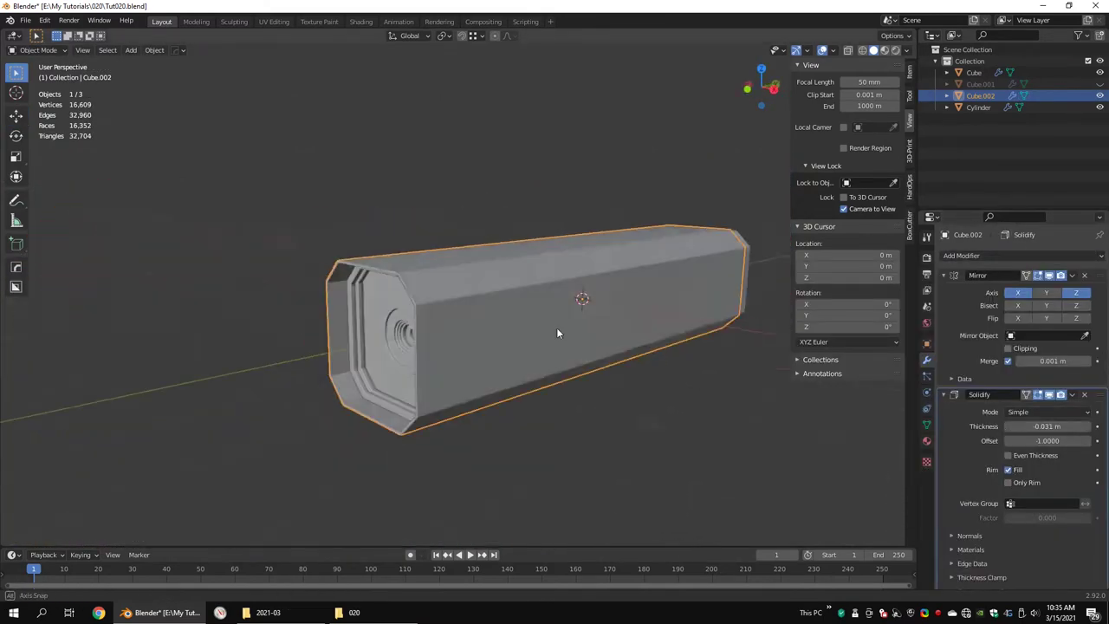
Apply the Solidify thickness and edit the shell mesh in see-through view.
{"action": "key", "text": "ctrl+a"}
{"action": "key", "text": "Tab"}
{"action": "key", "text": "alt+z"}
Delete the unwanted faces from the Cube.002 shell.
{"action": "middle_click_drag", "start_coordinate": [643, 335], "coordinate": [550, 352]}
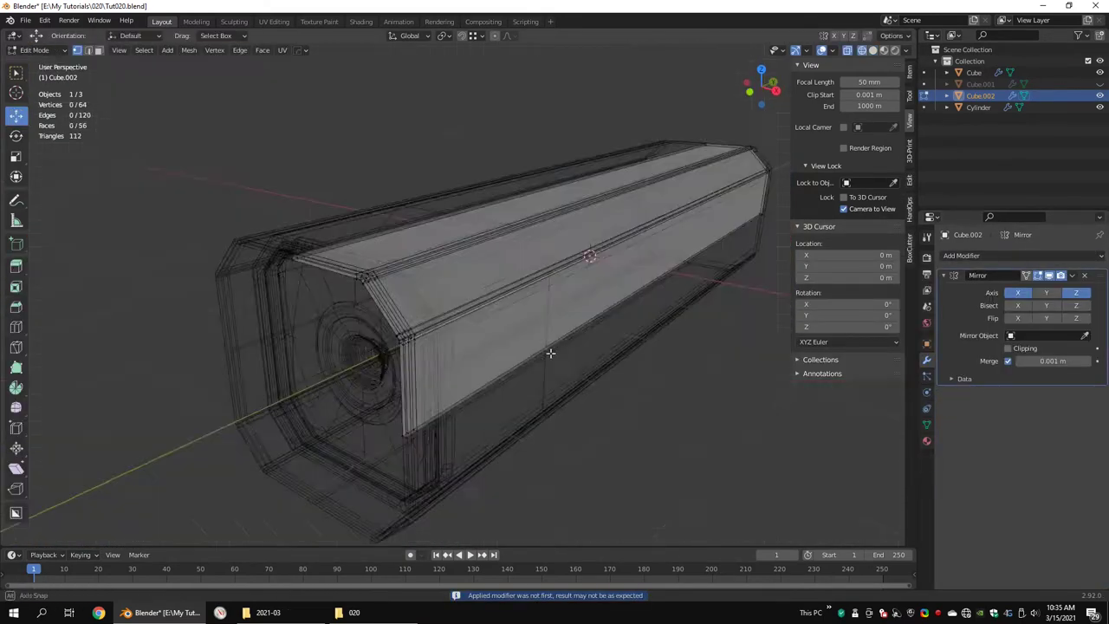
{"action": "key", "text": "alt+z"}
{"action": "scroll", "coordinate": [345, 329], "scroll_direction": "up", "scroll_amount": 2}
{"action": "left_click", "coordinate": [468, 332]}
{"action": "key", "text": "KP_3"}
{"action": "key", "text": "alt+z"}
{"action": "mouse_move", "coordinate": [403, 292]}
{"action": "middle_mouse_down"}
{"action": "mouse_move", "coordinate": [607, 273]}
{"action": "mouse_move", "coordinate": [693, 321]}
{"action": "middle_mouse_up"}
Apply the Mirror and shear the shell's front end by 0.323 in Right view.
{"action": "key", "text": "KP_3"}
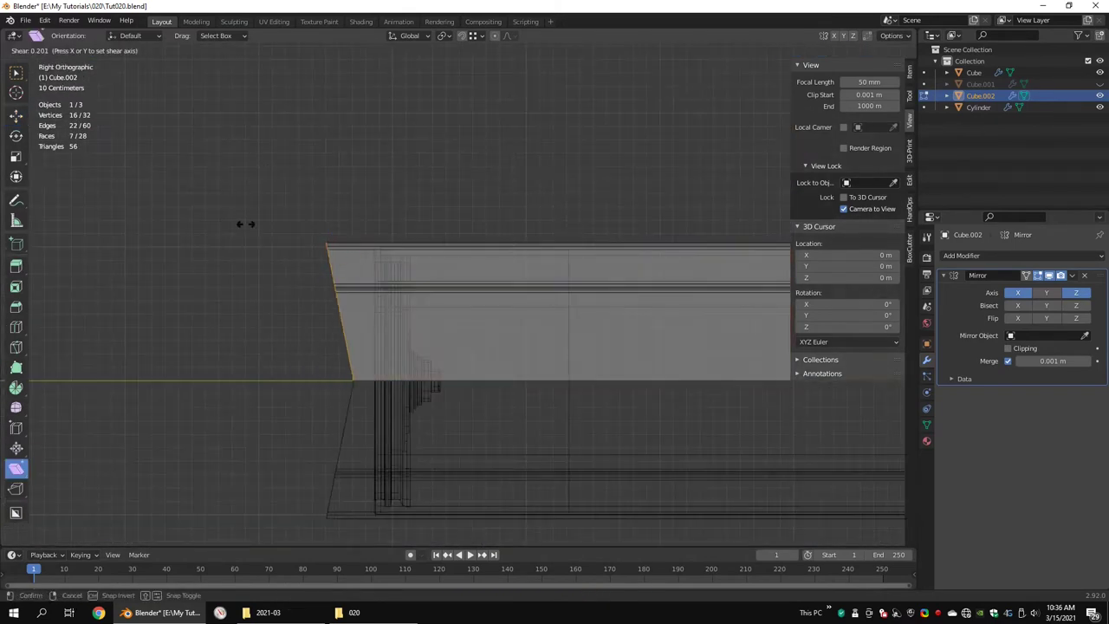
{"action": "key", "text": "Tab"}
{"action": "middle_click_drag", "start_coordinate": [245, 224], "coordinate": [347, 260]}
{"action": "key", "text": "ctrl+a"}
{"action": "key", "text": "ctrl+alt+q"}
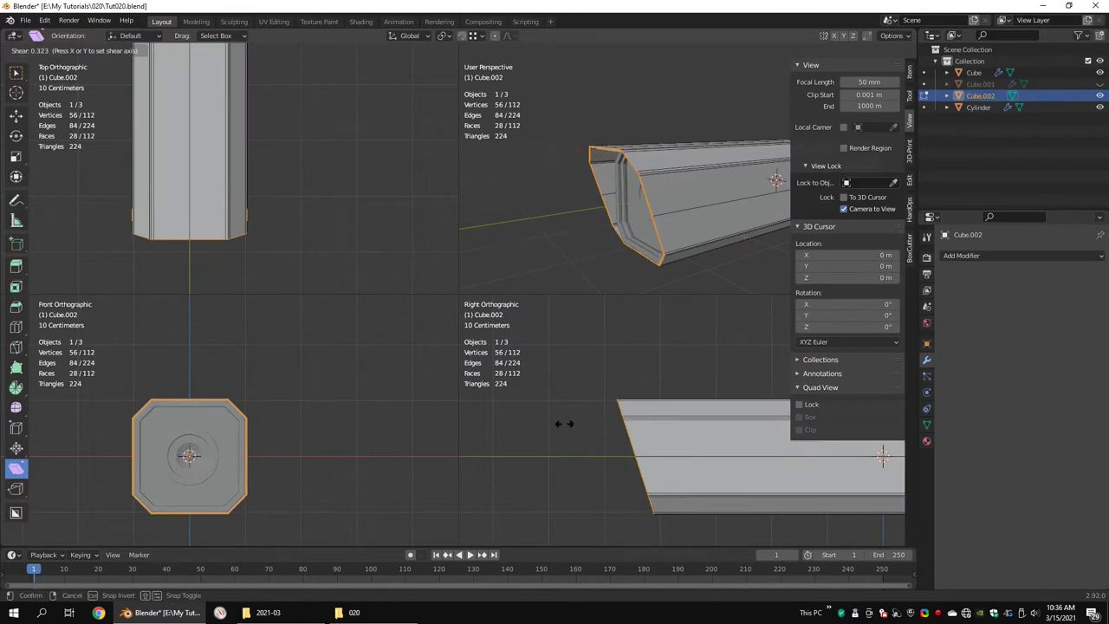
{"action": "left_click", "coordinate": [564, 424]}
{"action": "key", "text": "ctrl+alt+q"}
{"action": "scroll", "coordinate": [268, 301], "scroll_direction": "down", "scroll_amount": 4}
{"action": "key", "text": "Tab"}
Knife-cut across the shell in Right view to outline the angled hood.
{"action": "key", "text": "k"}
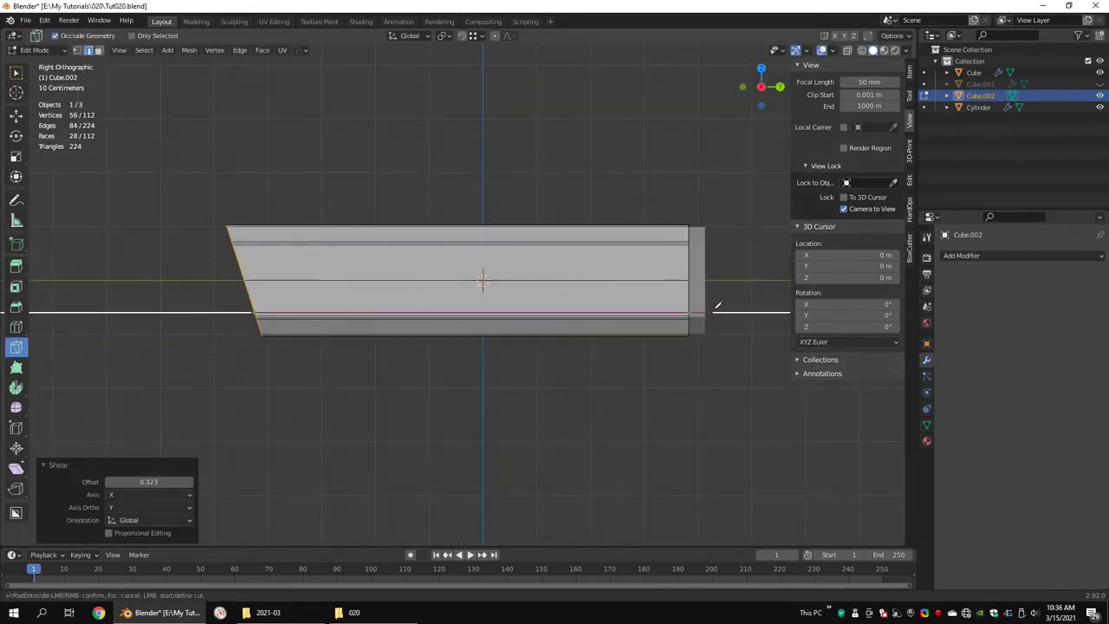
{"action": "middle_click_drag", "start_coordinate": [717, 305], "coordinate": [346, 286]}
{"action": "key", "text": "KP_3"}
{"action": "scroll", "coordinate": [88, 326], "scroll_direction": "up", "scroll_amount": 2}
{"action": "key", "text": "Return"}
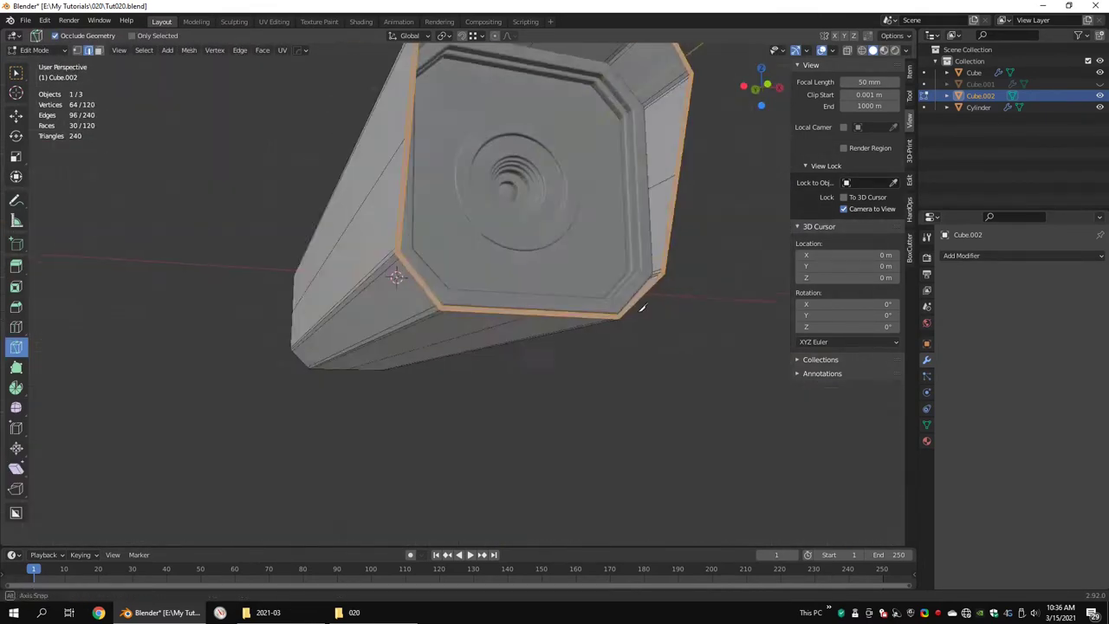
{"action": "middle_click_drag", "start_coordinate": [610, 310], "coordinate": [564, 324]}
{"action": "key", "text": "KP_1"}
Delete half of the hood's vertices and add a Mirror modifier.
{"action": "left_click", "coordinate": [592, 90]}
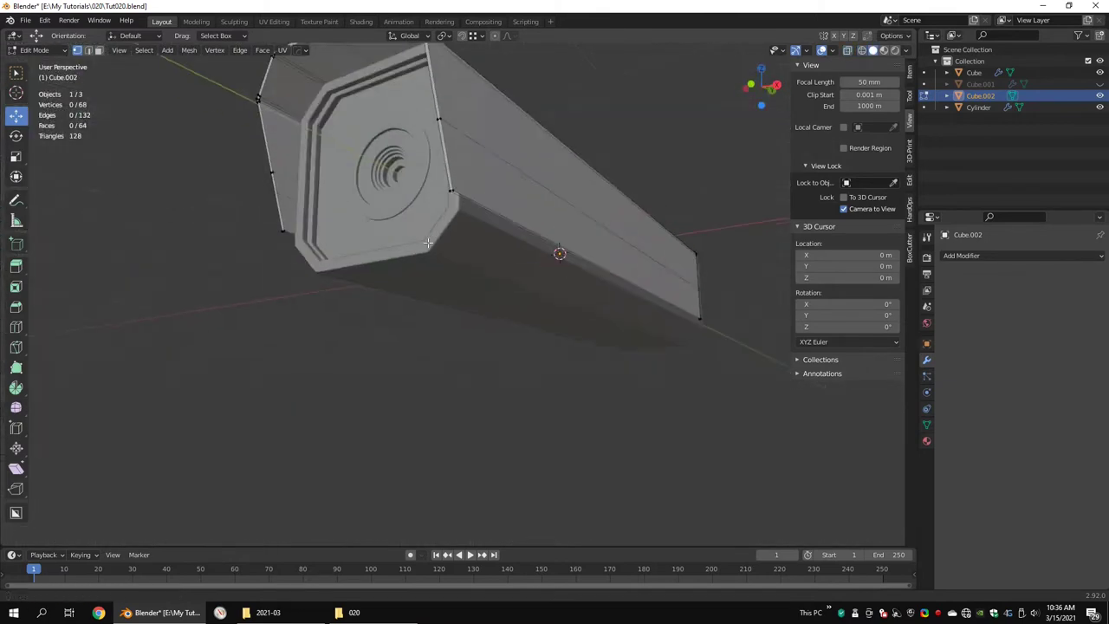
{"action": "mouse_move", "coordinate": [593, 90]}
{"action": "middle_mouse_down"}
{"action": "mouse_move", "coordinate": [637, 140]}
{"action": "mouse_move", "coordinate": [371, 235]}
{"action": "middle_mouse_up"}
{"action": "key", "text": "KP_1"}
{"action": "key", "text": "x"}
{"action": "left_click", "coordinate": [637, 139]}
Add an edge loop moved 0.053 m along Y and apply level-2 subdivision.
{"action": "key", "text": "ctrl+r"}
{"action": "left_click", "coordinate": [398, 302]}
{"action": "mouse_move", "coordinate": [397, 301]}
{"action": "middle_mouse_down"}
{"action": "mouse_move", "coordinate": [664, 297]}
{"action": "mouse_move", "coordinate": [375, 336]}
{"action": "middle_mouse_up"}
{"action": "key", "text": "g"}
{"action": "left_click", "coordinate": [346, 271]}
{"action": "key", "text": "ctrl+r"}
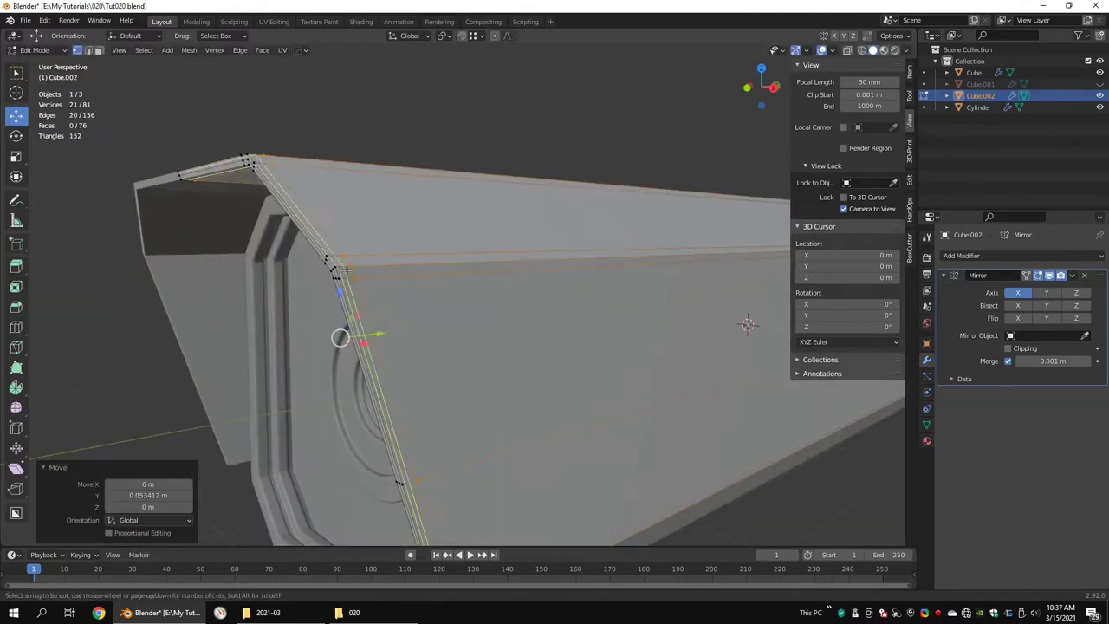
{"action": "key", "text": "ctrl+2"}
Add another edge loop and move the hood's end loop outward to lengthen it.
{"action": "middle_click_drag", "start_coordinate": [511, 292], "coordinate": [553, 310]}
{"action": "key", "text": "ctrl+r"}
{"action": "left_click", "coordinate": [553, 310]}
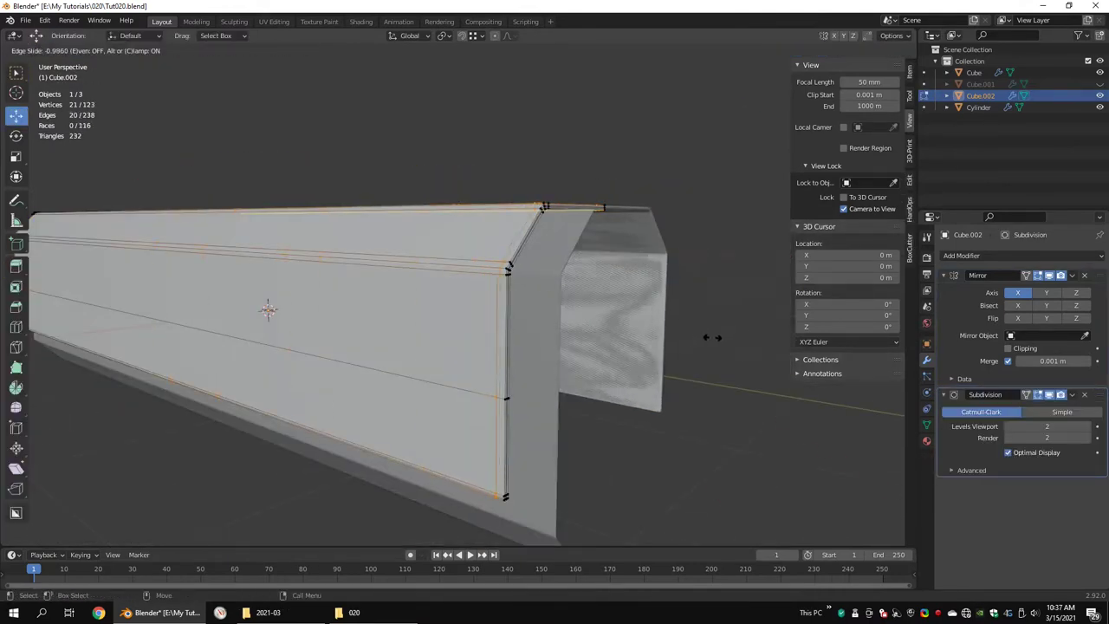
{"action": "left_click", "coordinate": [711, 337]}
{"action": "mouse_move", "coordinate": [711, 337]}
{"action": "middle_mouse_down"}
{"action": "mouse_move", "coordinate": [405, 256]}
{"action": "mouse_move", "coordinate": [590, 358]}
{"action": "middle_mouse_up"}
{"action": "key", "text": "g"}
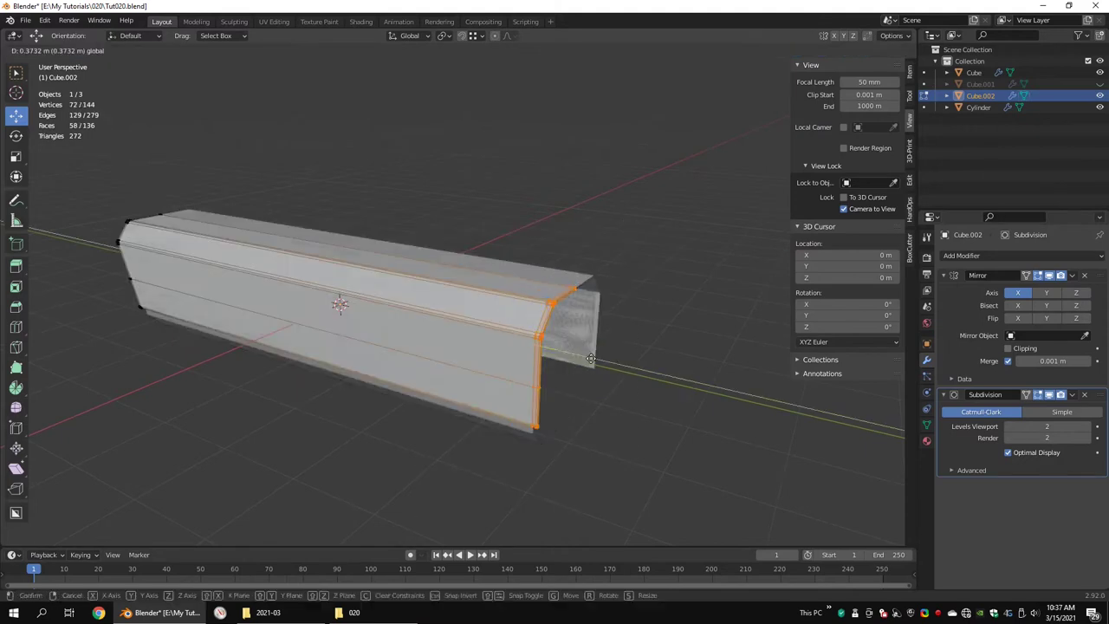
{"action": "left_click_drag", "start_coordinate": [437, 456], "coordinate": [695, 426]}
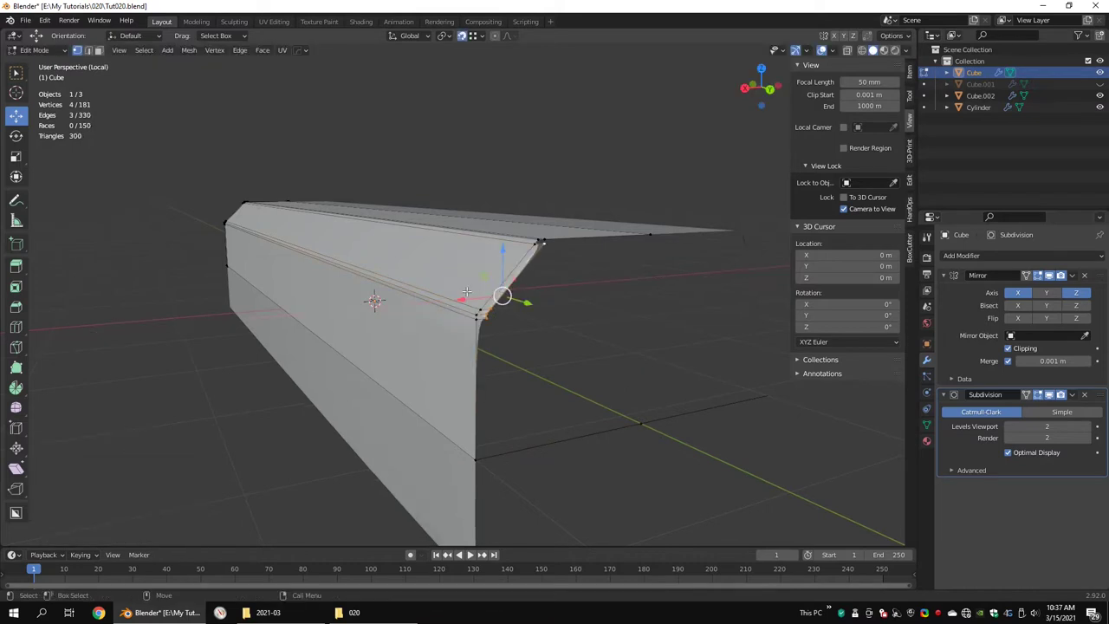
Fill and extrude a face on the body, connecting vertices to patch the corner gap.
{"action": "key", "text": "f"}
{"action": "key", "text": "e"}
{"action": "left_click", "coordinate": [436, 379]}
{"action": "scroll", "coordinate": [434, 364], "scroll_direction": "up", "scroll_amount": 5}
{"action": "mouse_move", "coordinate": [598, 347]}
{"action": "middle_mouse_down"}
{"action": "mouse_move", "coordinate": [473, 317]}
{"action": "mouse_move", "coordinate": [486, 364]}
{"action": "middle_mouse_up"}
{"action": "right_click", "coordinate": [598, 139]}
{"action": "left_click", "coordinate": [606, 152]}
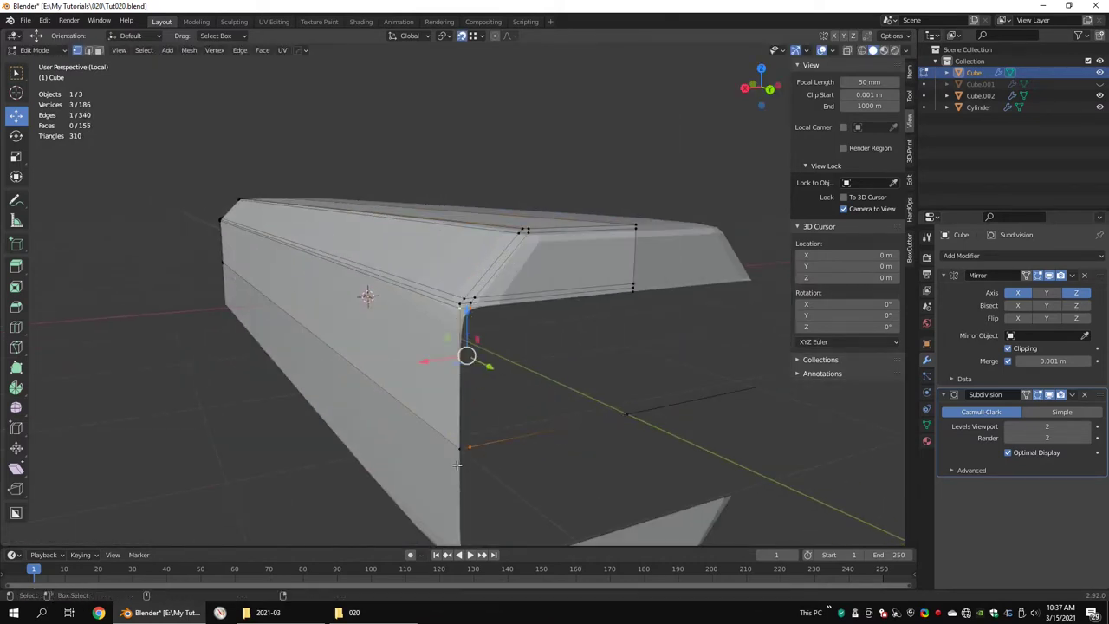
{"action": "middle_click_drag", "start_coordinate": [457, 466], "coordinate": [519, 347]}
{"action": "key", "text": "f"}
Insert a supporting edge loop and slide it toward the housing's corner.
{"action": "left_click", "coordinate": [562, 264]}
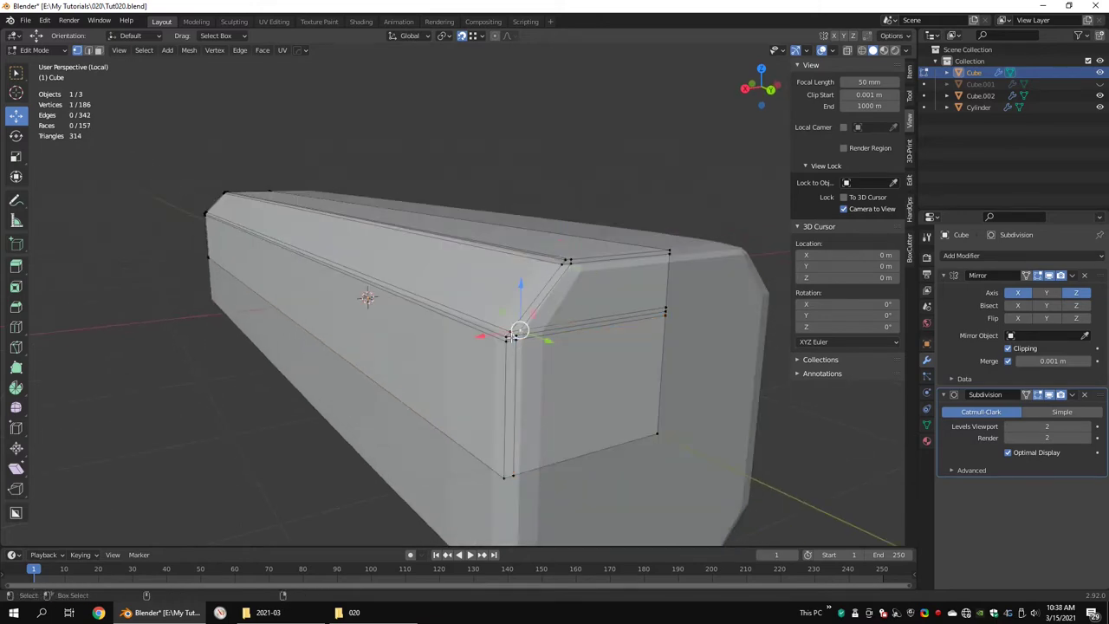
{"action": "scroll", "coordinate": [704, 236], "scroll_direction": "up", "scroll_amount": 5}
{"action": "scroll", "coordinate": [294, 292], "scroll_direction": "down", "scroll_amount": 5}
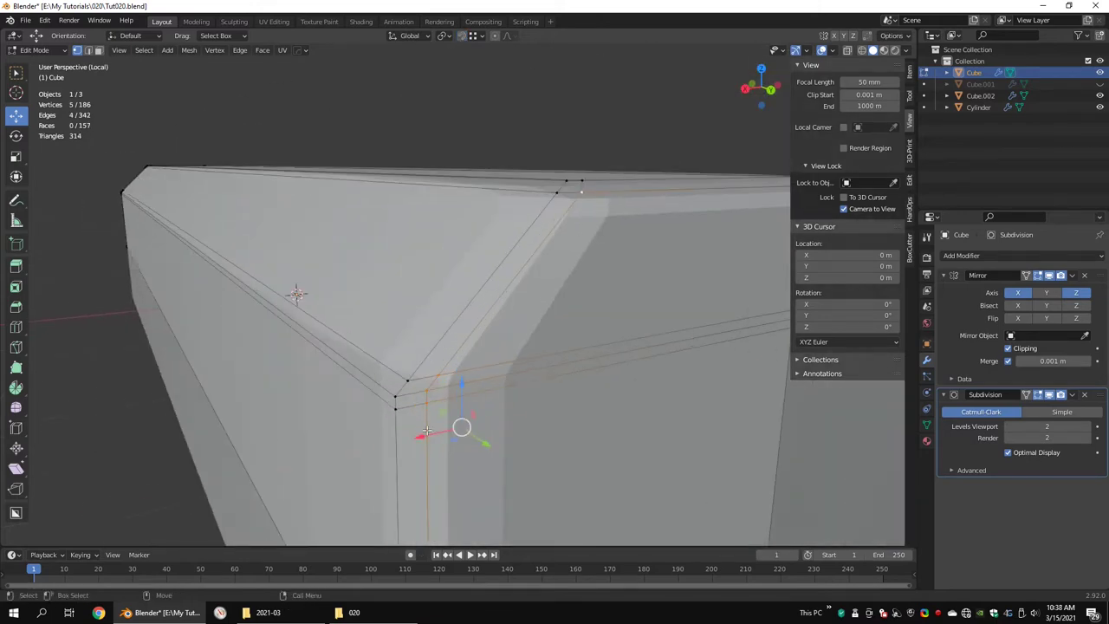
{"action": "key", "text": "e"}
{"action": "key", "text": "g"}
{"action": "key", "text": "g"}
{"action": "left_click", "coordinate": [555, 355]}
Return to object mode and add the Cylinder to the selection in see-through view.
{"action": "middle_click_drag", "start_coordinate": [614, 347], "coordinate": [563, 320]}
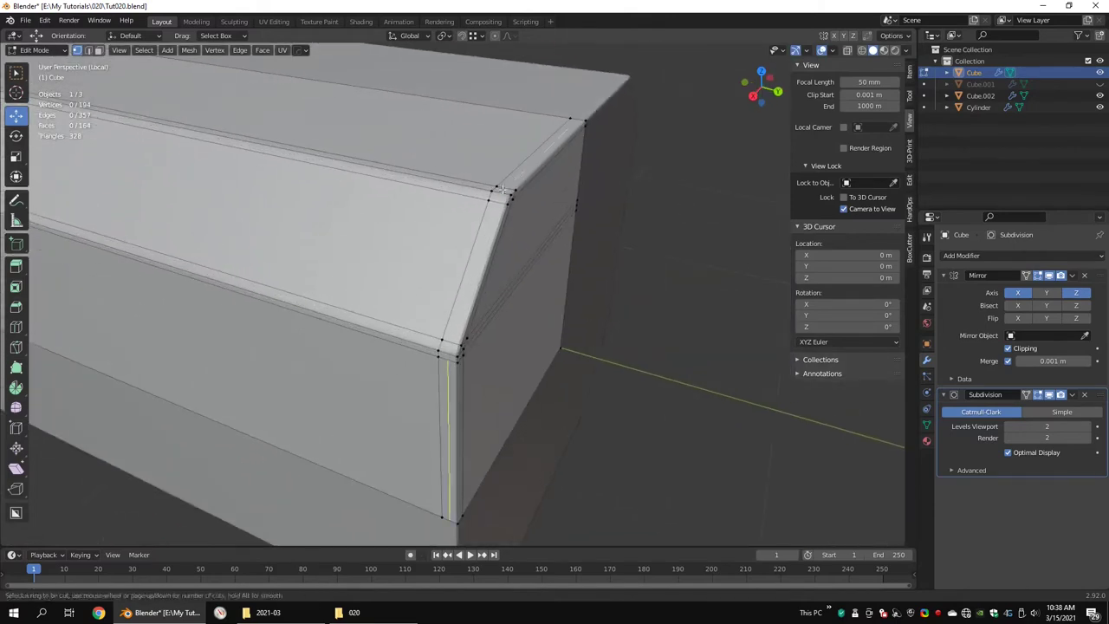
{"action": "key", "text": "Tab"}
{"action": "scroll", "coordinate": [523, 289], "scroll_direction": "down", "scroll_amount": 3}
{"action": "scroll", "coordinate": [452, 315], "scroll_direction": "down", "scroll_amount": 3}
{"action": "middle_click_drag", "start_coordinate": [453, 315], "coordinate": [400, 308]}
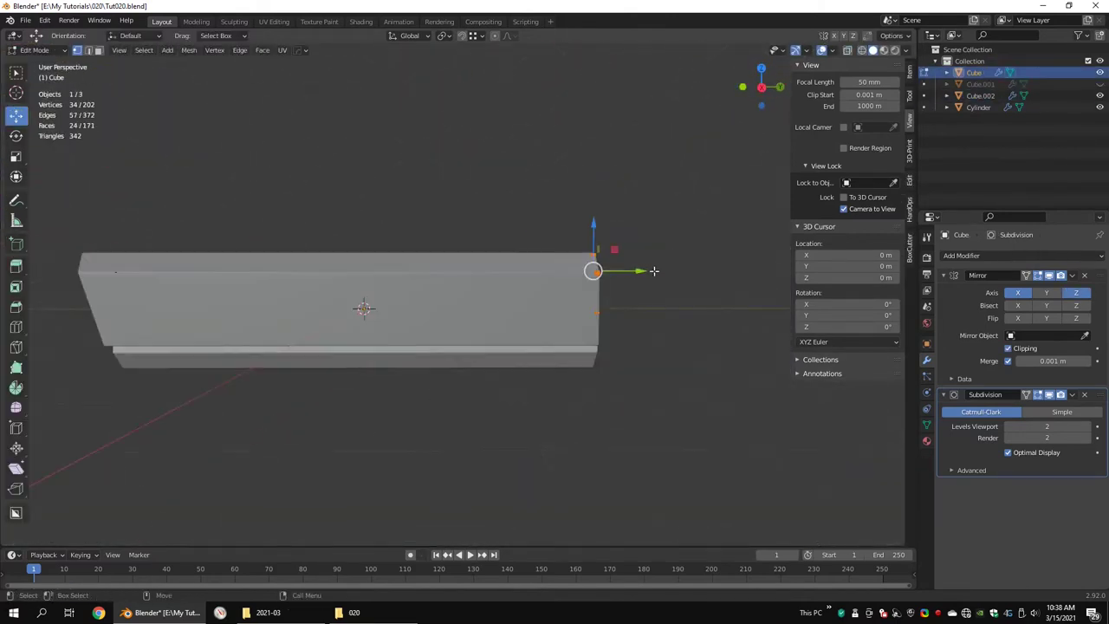
{"action": "key", "text": "alt+z"}
{"action": "left_click", "coordinate": [223, 321], "text": "shift"}
Move the selected housing geometry along the Y axis in edit mode.
{"action": "middle_click_drag", "start_coordinate": [223, 322], "coordinate": [349, 368]}
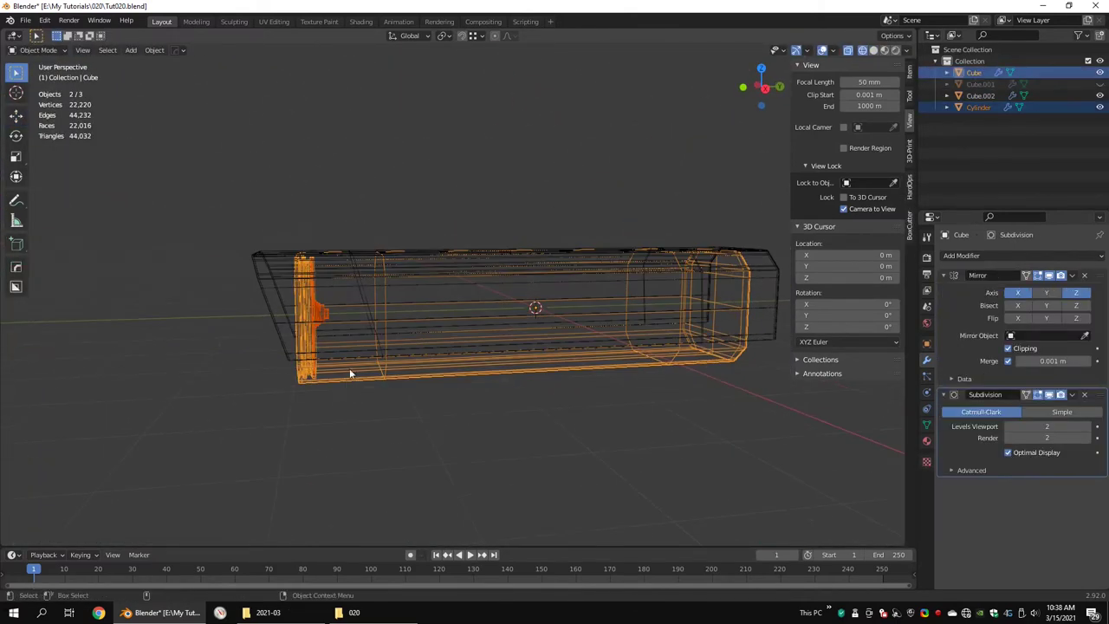
{"action": "key", "text": "Tab"}
{"action": "key", "text": "g"}
{"action": "key", "text": "y"}
{"action": "key", "text": "Tab"}
{"action": "key", "text": "alt+z"}
{"action": "scroll", "coordinate": [462, 331], "scroll_direction": "down", "scroll_amount": 2}
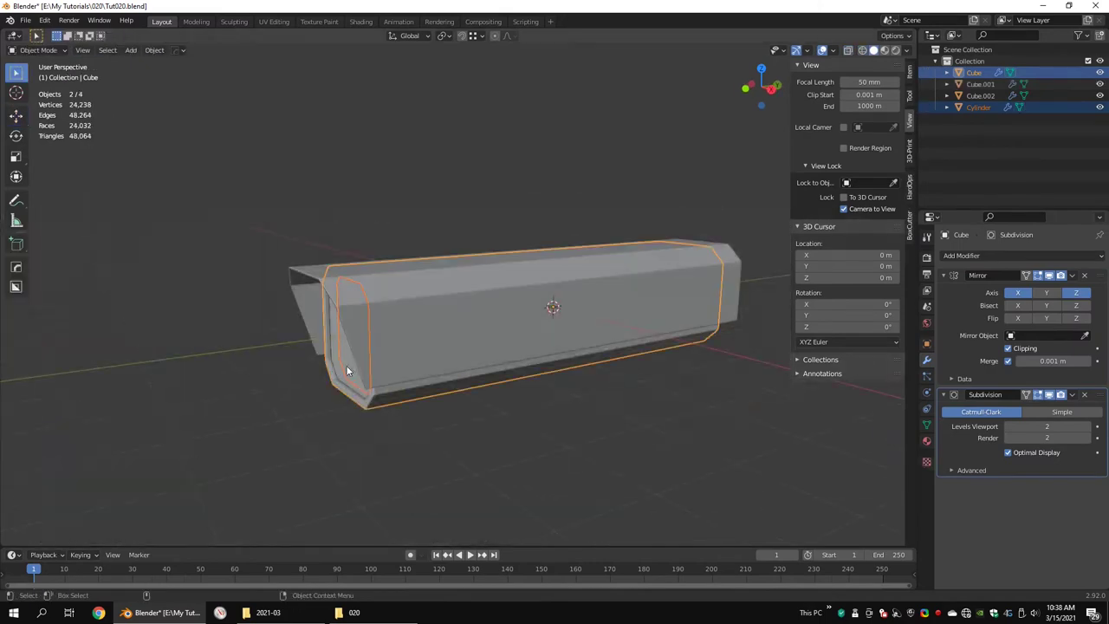
Select the Cylinder and join the housing pieces, leaving Cube, Cube.002 and Cylinder.
{"action": "key", "text": "alt+z"}
{"action": "left_click", "coordinate": [373, 334]}
{"action": "scroll", "coordinate": [432, 325], "scroll_direction": "down", "scroll_amount": 2}
{"action": "key", "text": "ctrl+z"}
{"action": "key", "text": "ctrl+z"}
{"action": "key", "text": "alt+z"}
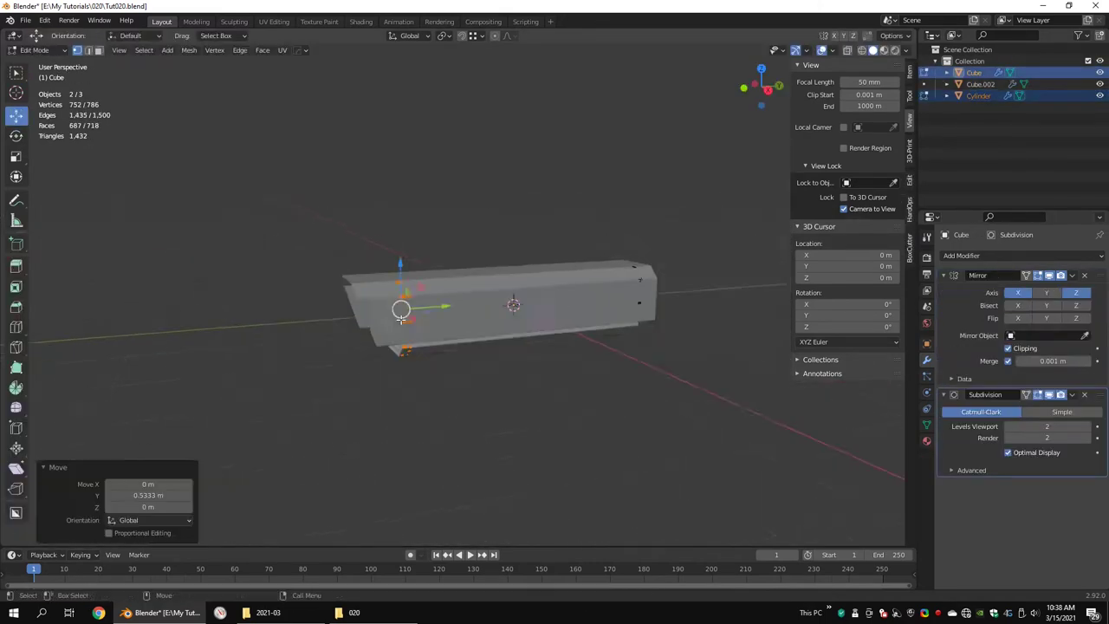
{"action": "key", "text": "ctrl+z"}
{"action": "middle_click_drag", "start_coordinate": [432, 318], "coordinate": [525, 321]}
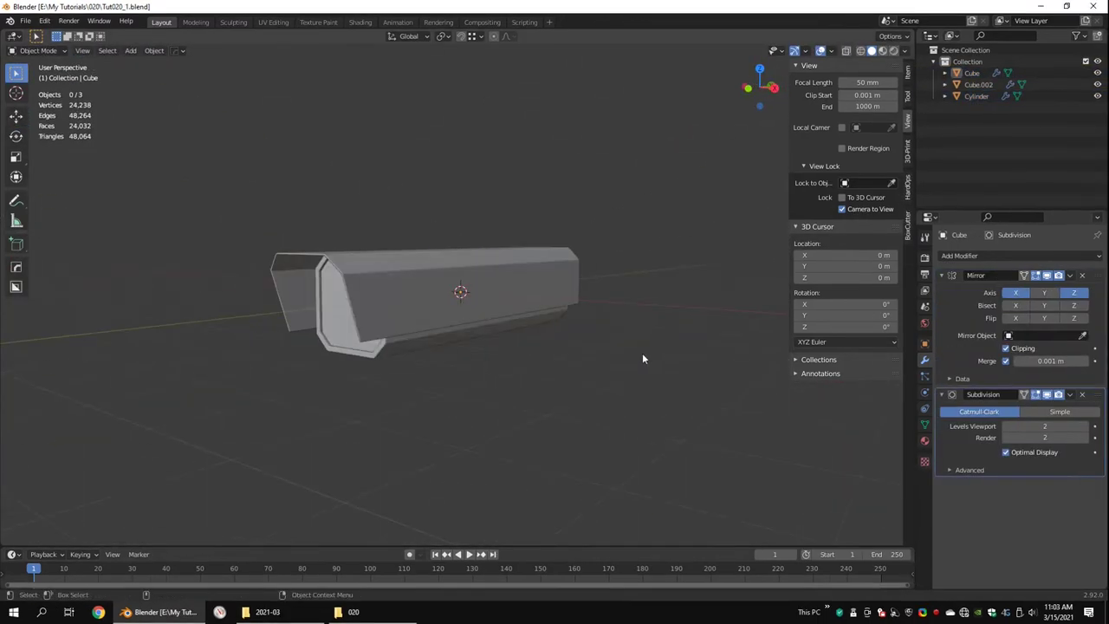
{"action": "scroll", "coordinate": [642, 353], "scroll_direction": "up", "scroll_amount": 5}
Add a cylinder for the bracket and delete its upper half, leaving a U-shaped strip.
{"action": "key", "text": "q"}
{"action": "key", "text": "q"}
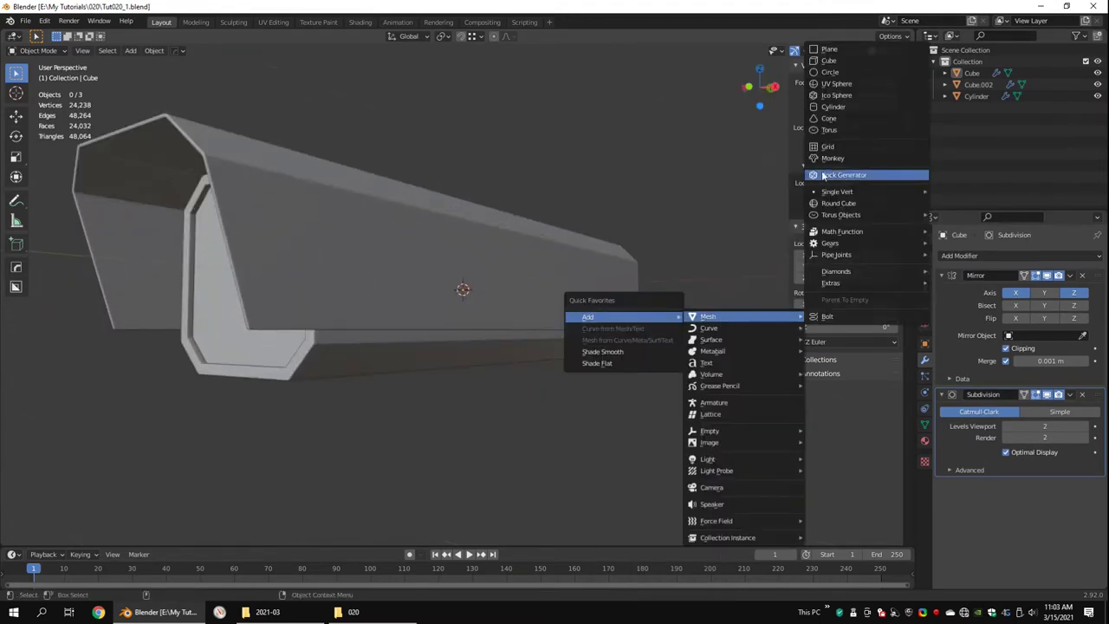
{"action": "left_click", "coordinate": [845, 178]}
{"action": "scroll", "coordinate": [589, 278], "scroll_direction": "down", "scroll_amount": 3}
{"action": "key", "text": "Tab"}
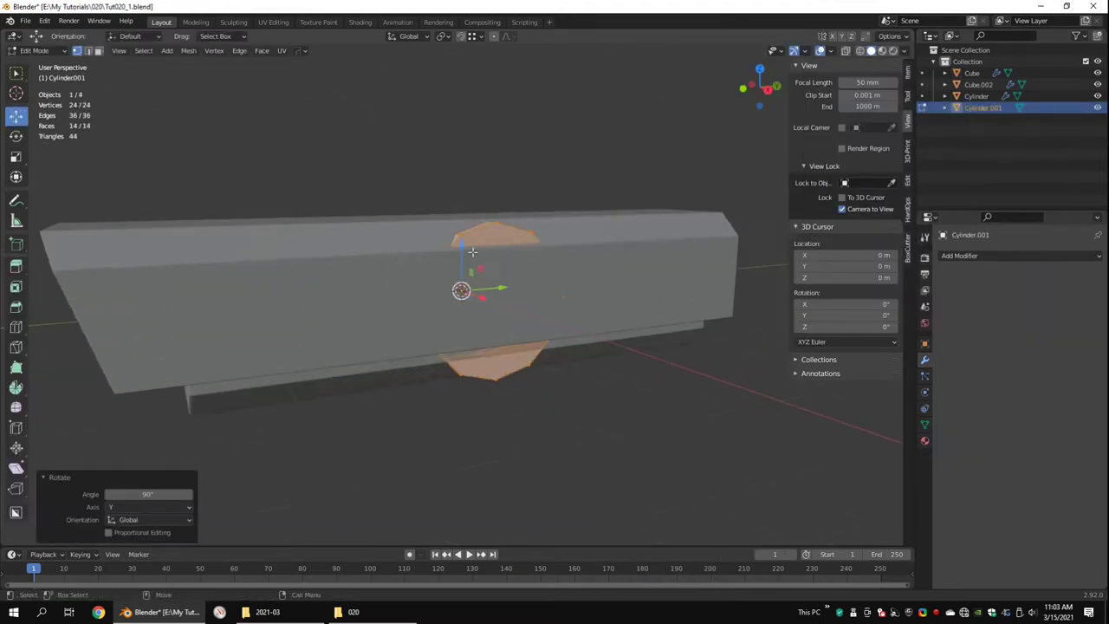
{"action": "key", "text": "alt+z"}
{"action": "left_click_drag", "start_coordinate": [638, 280], "coordinate": [346, 379]}
{"action": "key", "text": "Delete"}
Extrude the strip's two top edges vertically upward.
{"action": "mouse_move", "coordinate": [485, 346]}
{"action": "middle_mouse_down"}
{"action": "mouse_move", "coordinate": [581, 335]}
{"action": "mouse_move", "coordinate": [520, 363]}
{"action": "middle_mouse_up"}
{"action": "left_click", "coordinate": [397, 400]}
{"action": "left_click", "coordinate": [528, 404], "text": "shift"}
{"action": "key", "text": "e"}
{"action": "key", "text": "z"}
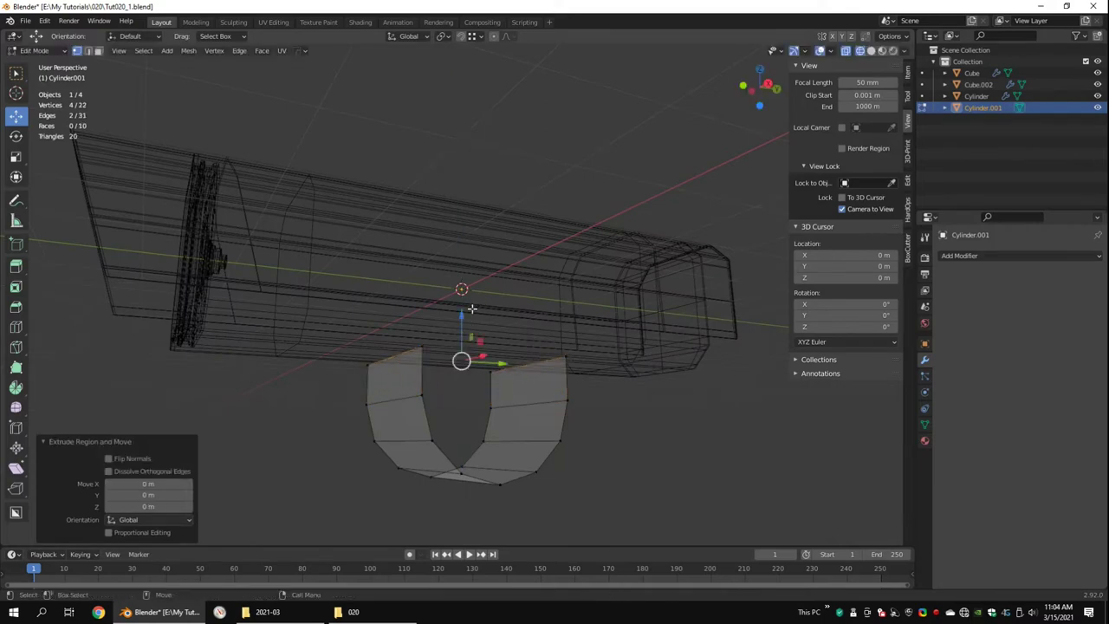
{"action": "left_click_drag", "start_coordinate": [471, 308], "coordinate": [472, 286]}
{"action": "middle_click_drag", "start_coordinate": [472, 286], "coordinate": [541, 352]}
Extrude the top edges outward into flanges and scale the bracket down.
{"action": "key", "text": "e"}
{"action": "key", "text": "a"}
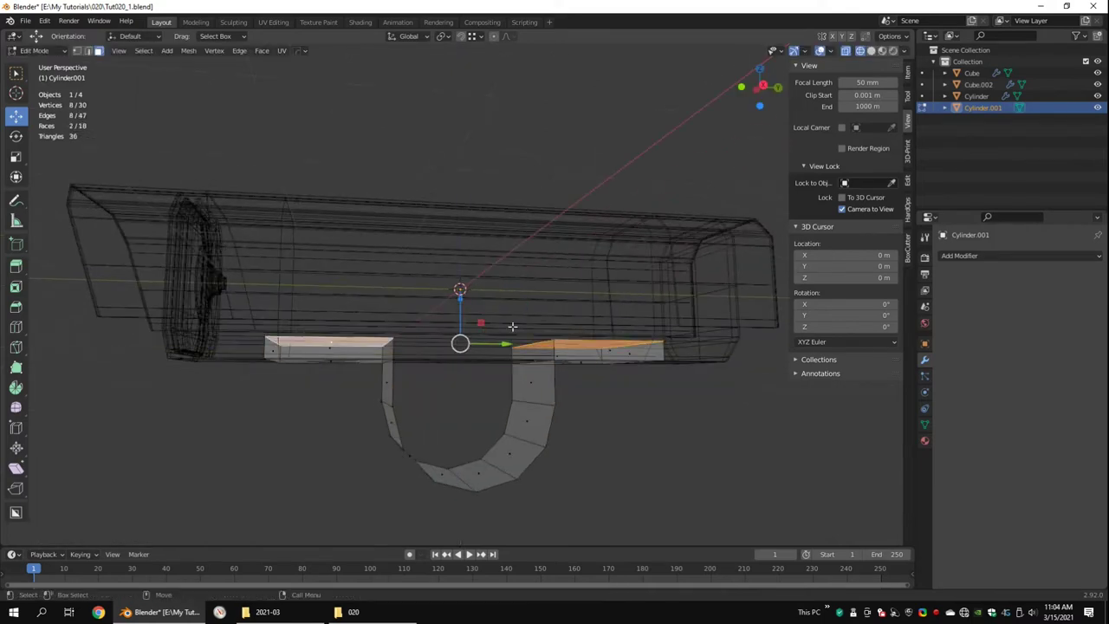
{"action": "key", "text": "KP_3"}
{"action": "key", "text": "alt+z"}
{"action": "key", "text": "s"}
{"action": "left_click", "coordinate": [581, 358]}
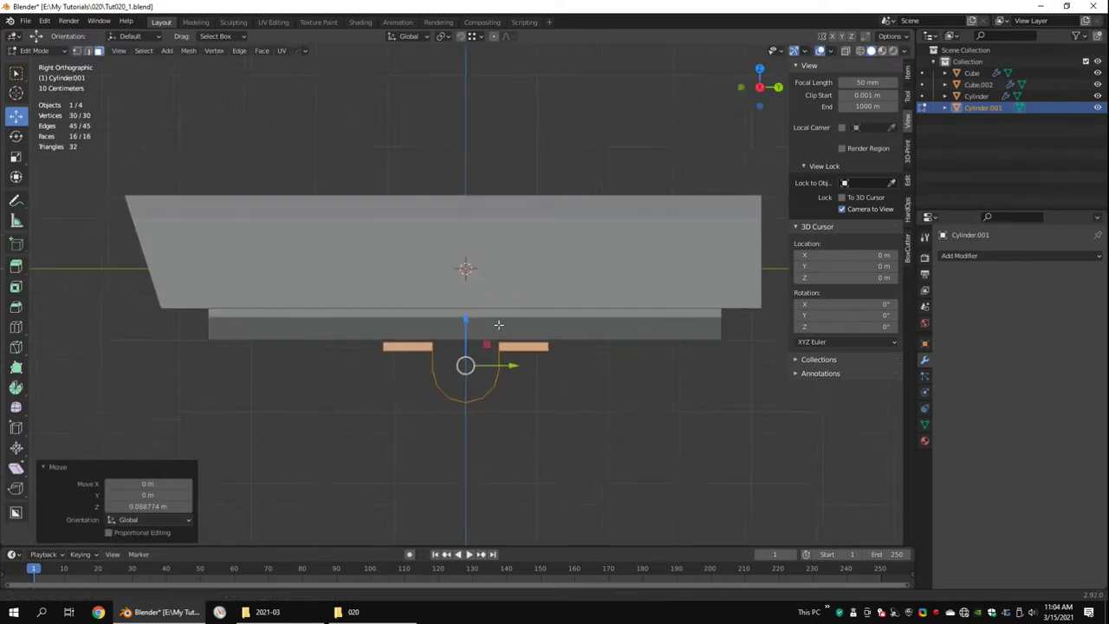
Delete one half of the bracket and mirror the remaining half across the centre.
{"action": "middle_click_drag", "start_coordinate": [515, 370], "coordinate": [220, 318]}
{"action": "key", "text": "KP_1"}
{"action": "key", "text": "x"}
{"action": "left_click", "coordinate": [570, 280]}
{"action": "left_click", "coordinate": [1021, 255]}
{"action": "left_click", "coordinate": [859, 390]}
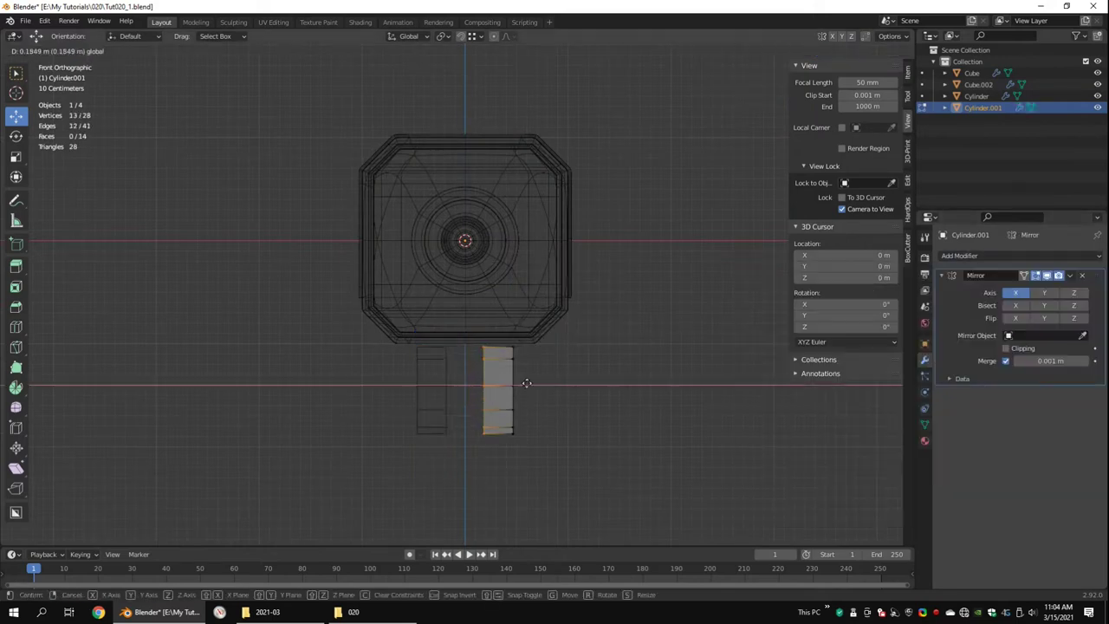
{"action": "left_click", "coordinate": [526, 382]}
Duplicate the strap geometry and Merge by Distance to join the overlapping vertices.
{"action": "key", "text": "alt+z"}
{"action": "middle_click_drag", "start_coordinate": [526, 382], "coordinate": [524, 347]}
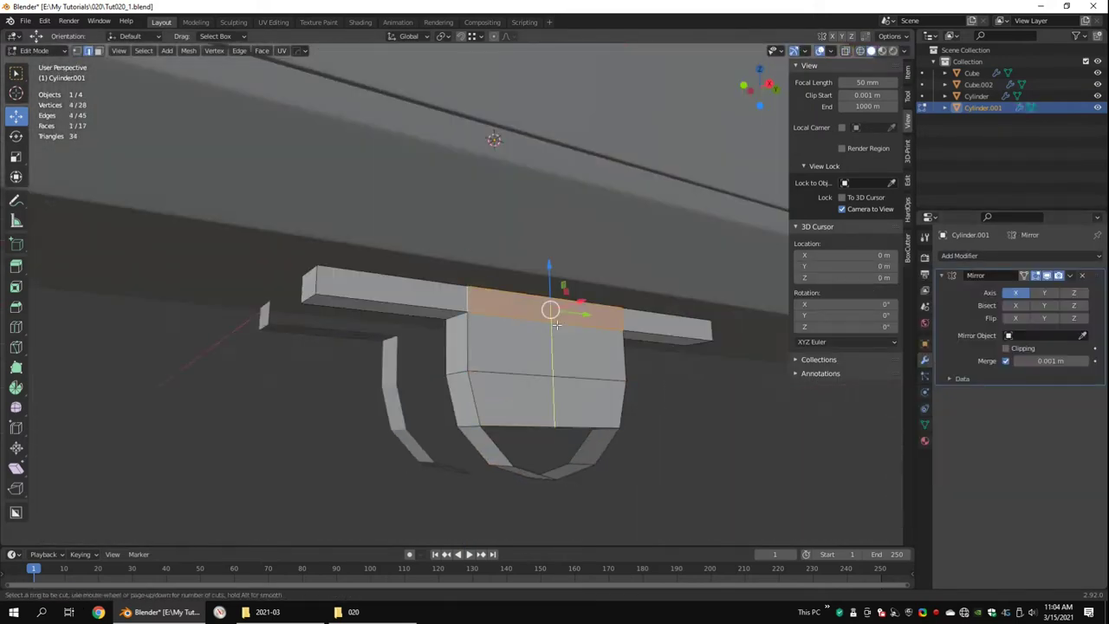
{"action": "key", "text": "KP_1"}
{"action": "key", "text": "shift+z"}
{"action": "key", "text": "b"}
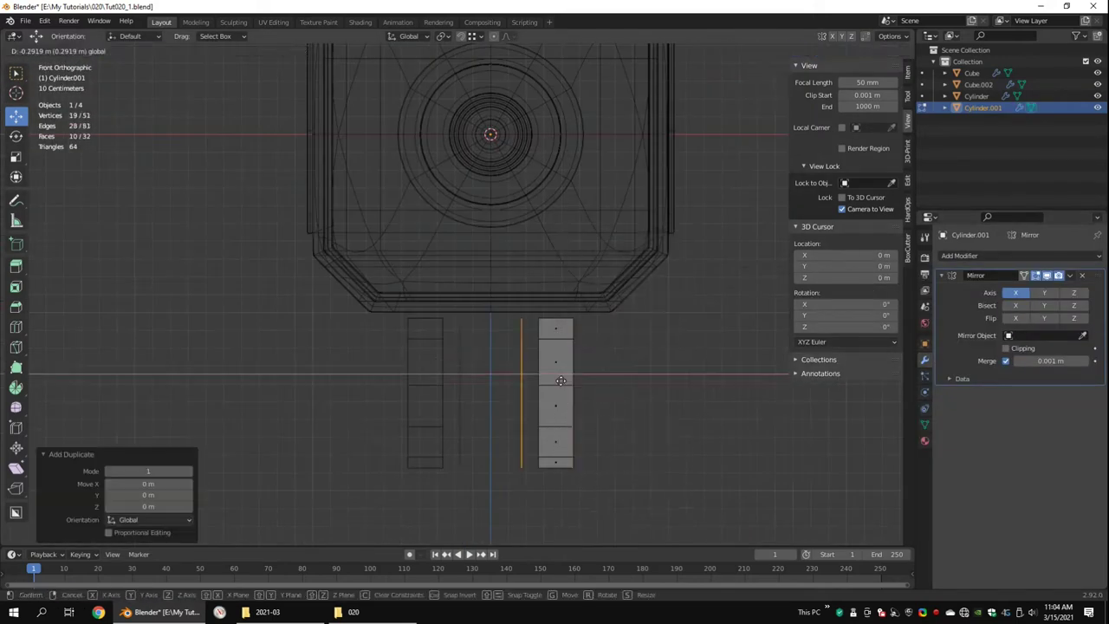
{"action": "left_click", "coordinate": [561, 381]}
{"action": "middle_click_drag", "start_coordinate": [561, 381], "coordinate": [606, 364]}
{"action": "right_click", "coordinate": [520, 286]}
{"action": "left_click", "coordinate": [658, 346]}
Move a strip of bracket faces sideways, then delete the selected faces.
{"action": "key", "text": "shift+z"}
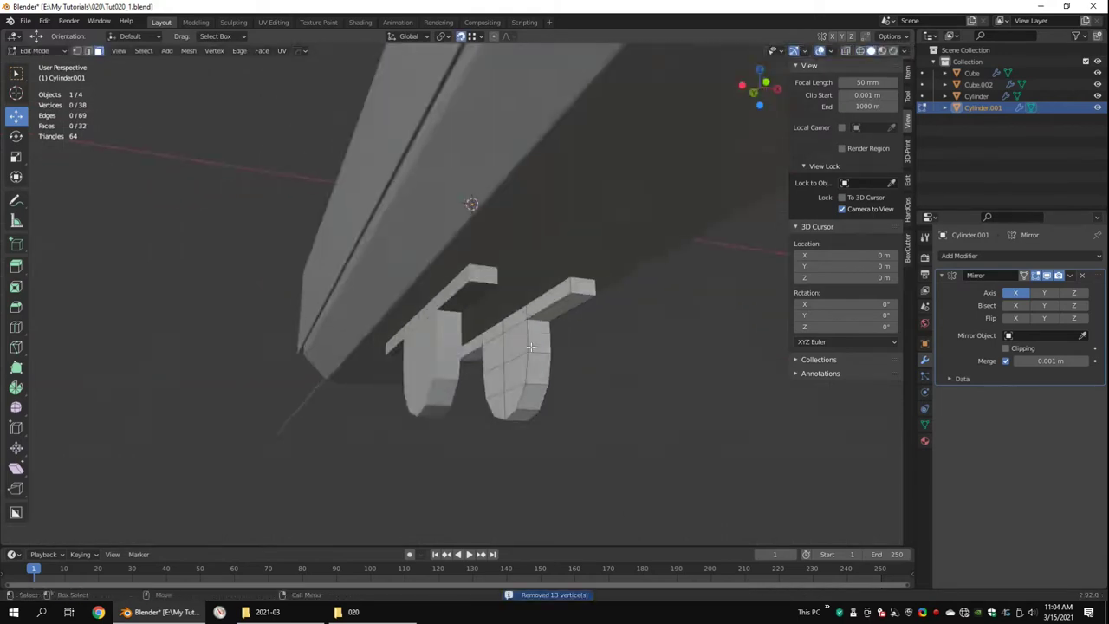
{"action": "left_click", "coordinate": [530, 347]}
{"action": "middle_click_drag", "start_coordinate": [530, 346], "coordinate": [563, 329]}
{"action": "left_click_drag", "start_coordinate": [546, 341], "coordinate": [502, 341]}
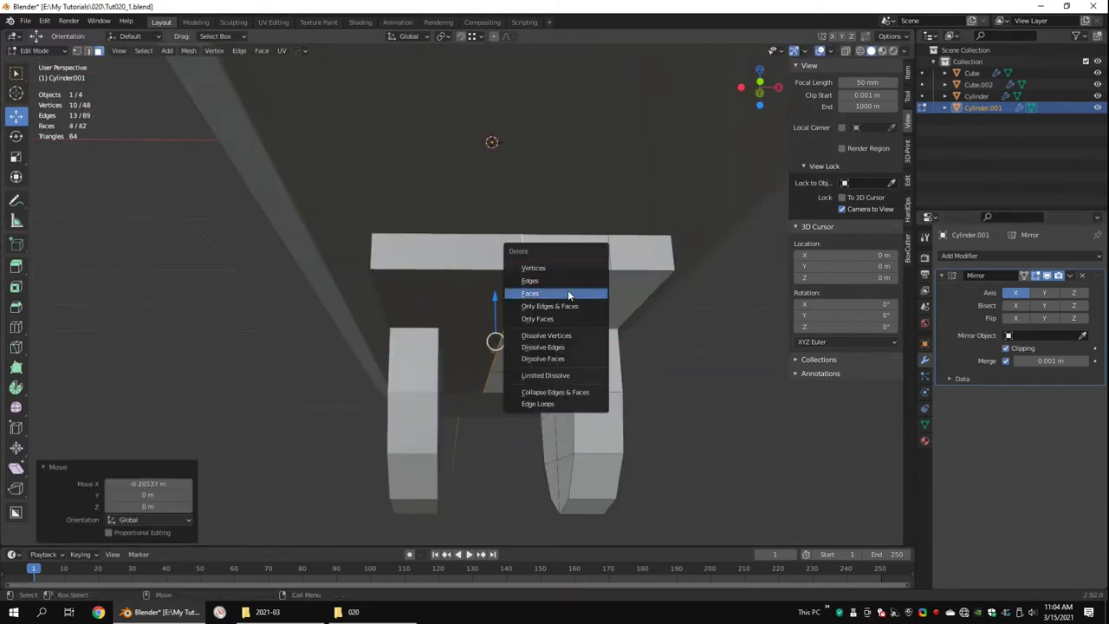
{"action": "left_click", "coordinate": [568, 295]}
{"action": "key", "text": "a"}
{"action": "middle_click_drag", "start_coordinate": [568, 296], "coordinate": [606, 299]}
{"action": "key", "text": "KP_3"}
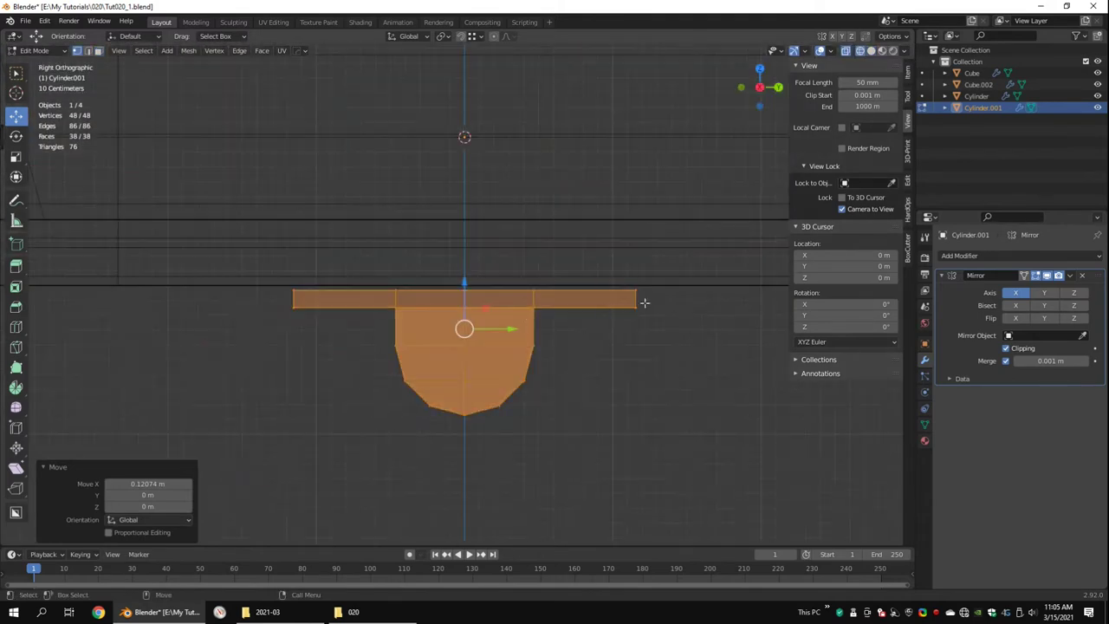
Select the bracket Cylinder.001 from below the model and edit its mesh.
{"action": "key", "text": "Tab"}
{"action": "scroll", "coordinate": [464, 329], "scroll_direction": "up", "scroll_amount": 3}
{"action": "mouse_move", "coordinate": [519, 286]}
{"action": "middle_mouse_down"}
{"action": "mouse_move", "coordinate": [563, 254]}
{"action": "mouse_move", "coordinate": [366, 331]}
{"action": "middle_mouse_up"}
{"action": "left_click", "coordinate": [563, 254]}
{"action": "left_click", "coordinate": [366, 331]}
{"action": "key", "text": "Tab"}
{"action": "left_click_drag", "start_coordinate": [489, 260], "coordinate": [489, 284]}
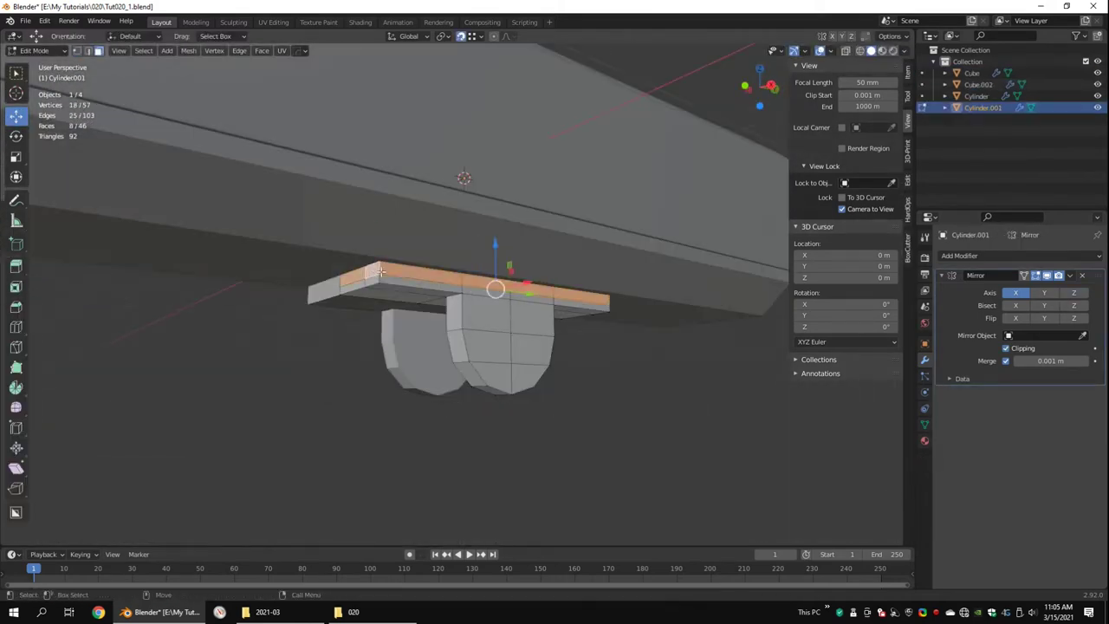
{"action": "mouse_move", "coordinate": [380, 272]}
{"action": "middle_mouse_down"}
{"action": "mouse_move", "coordinate": [569, 322]}
{"action": "mouse_move", "coordinate": [503, 367]}
{"action": "mouse_move", "coordinate": [504, 320]}
{"action": "middle_mouse_up"}
Scale the top plate along Y to set its depth.
{"action": "key", "text": "s"}
{"action": "key", "text": "y"}
{"action": "left_click", "coordinate": [605, 322]}
{"action": "scroll", "coordinate": [605, 323], "scroll_direction": "up", "scroll_amount": 4}
{"action": "left_click", "coordinate": [460, 355]}
{"action": "scroll", "coordinate": [452, 345], "scroll_direction": "down", "scroll_amount": 3}
{"action": "key", "text": "Tab"}
Add a new cylinder for the joint between the bracket lugs.
{"action": "key", "text": "q"}
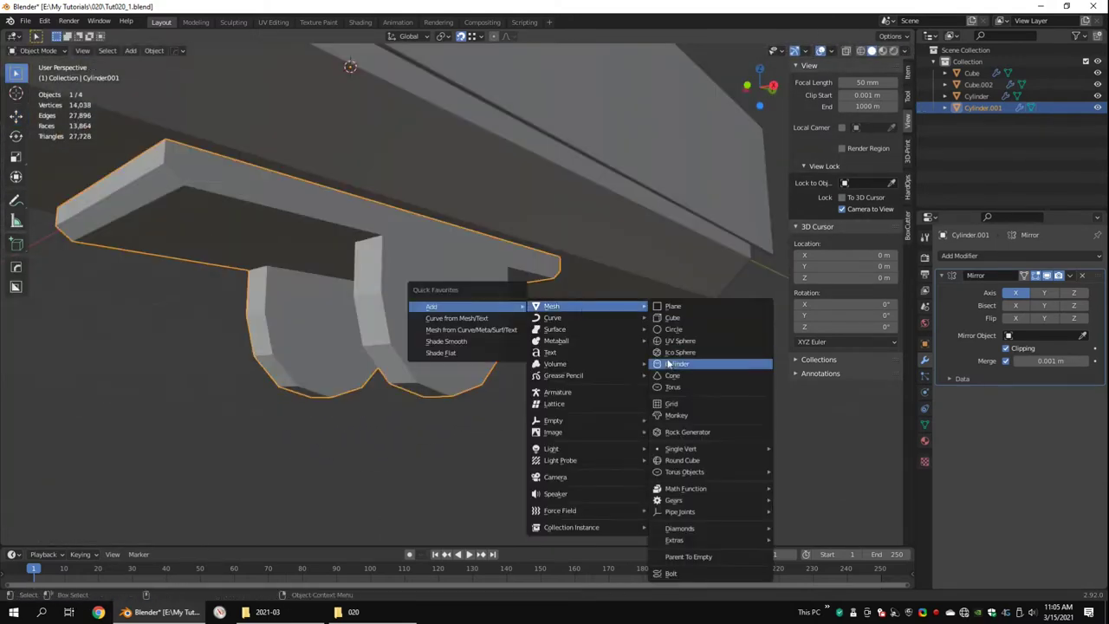
{"action": "key", "text": "Escape"}
{"action": "middle_click_drag", "start_coordinate": [668, 364], "coordinate": [131, 193]}
{"action": "key", "text": "z"}
{"action": "middle_click_drag", "start_coordinate": [597, 367], "coordinate": [503, 321]}
{"action": "key", "text": "q"}
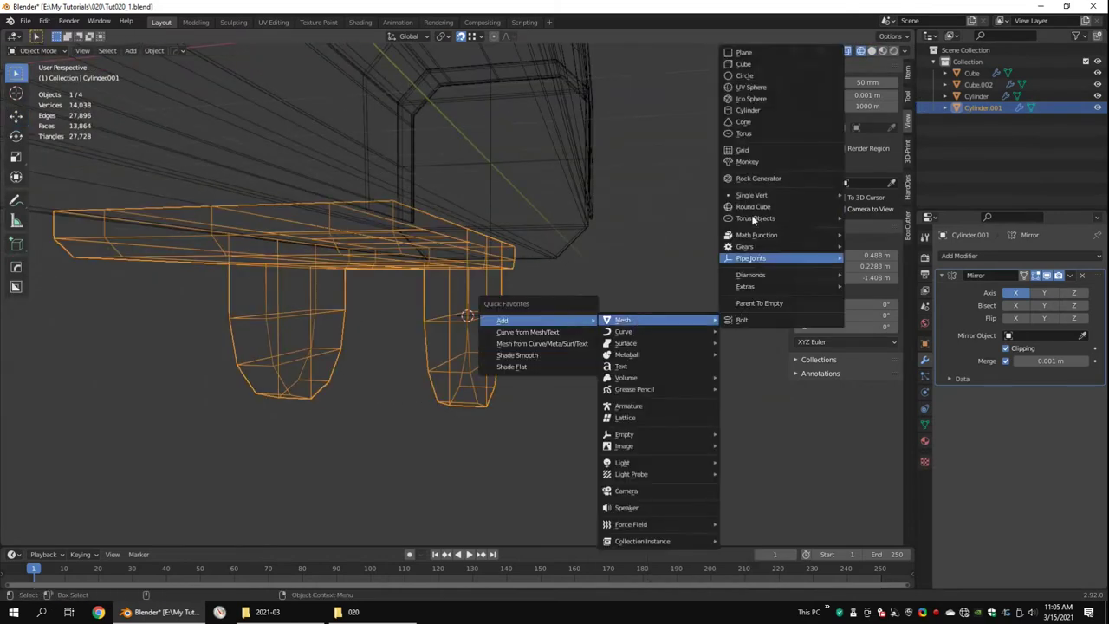
{"action": "left_click", "coordinate": [748, 110]}
{"action": "scroll", "coordinate": [604, 317], "scroll_direction": "down", "scroll_amount": 3}
Delete the cylinder's top face, rotate it 90 degrees and scale it down.
{"action": "key", "text": "Tab"}
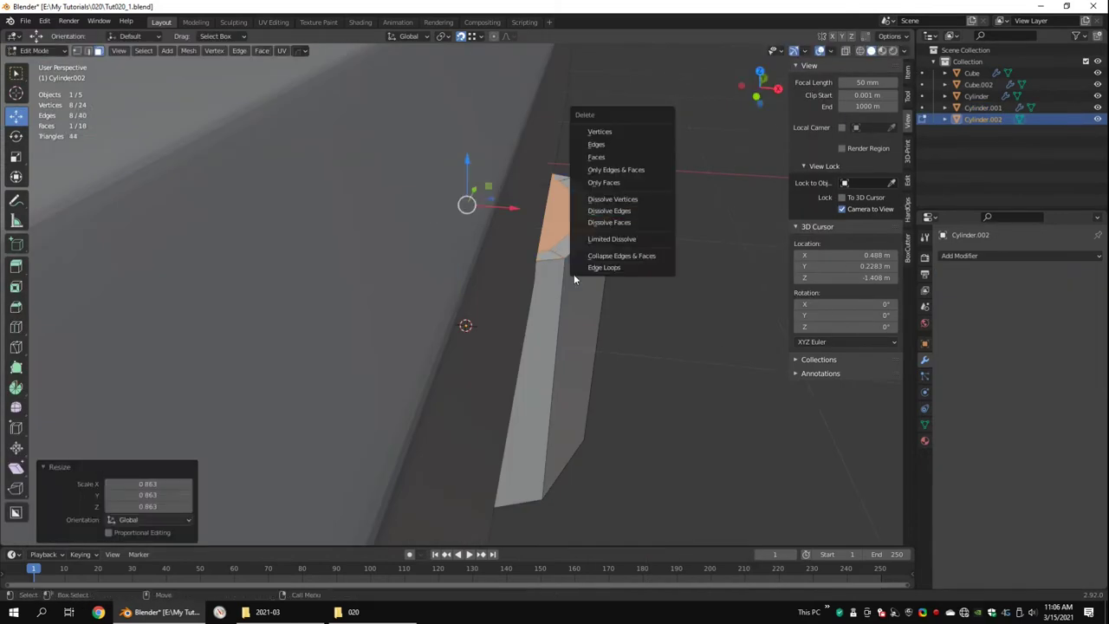
{"action": "left_click", "coordinate": [596, 156]}
{"action": "scroll", "coordinate": [435, 302], "scroll_direction": "down", "scroll_amount": 3}
{"action": "key", "text": "a"}
{"action": "type", "text": "90"}
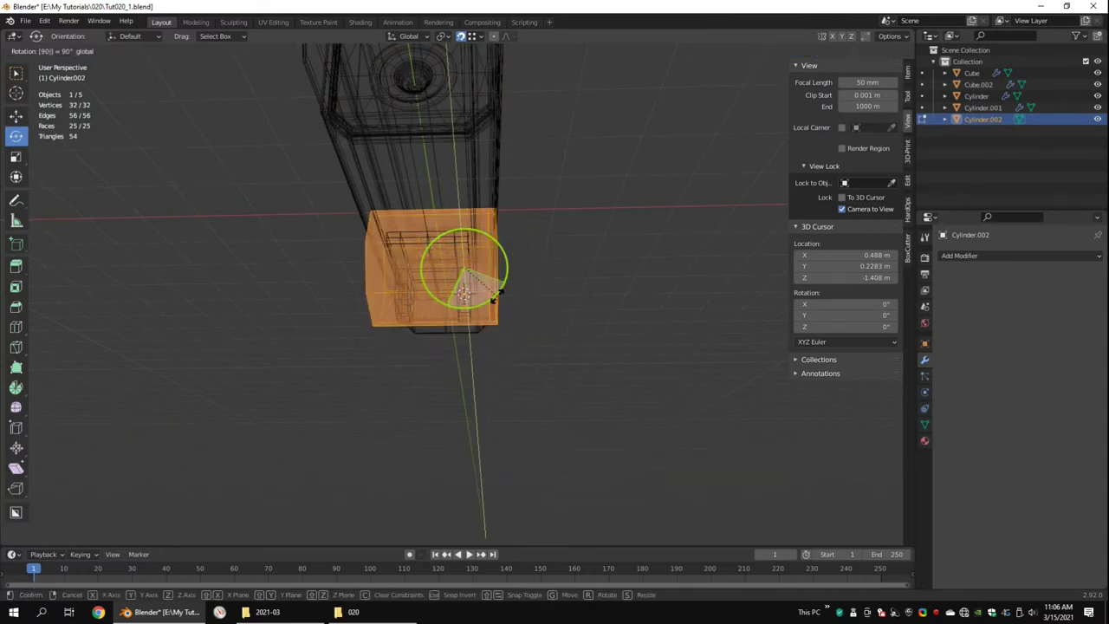
{"action": "key", "text": "Return"}
{"action": "key", "text": "s"}
{"action": "left_click", "coordinate": [366, 294]}
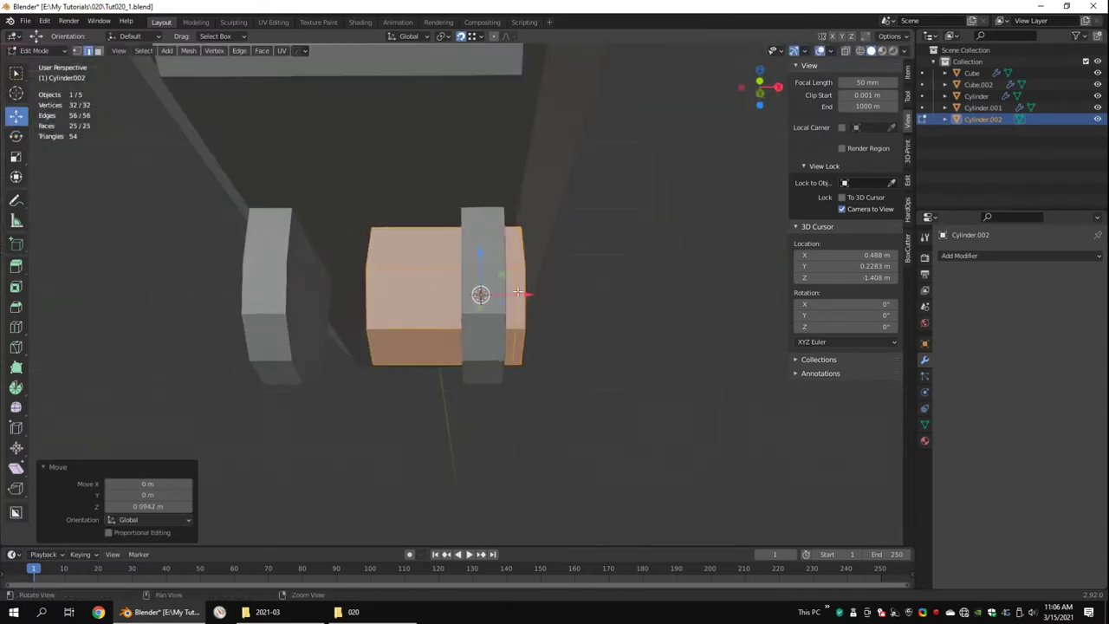
{"action": "key", "text": "ctrl+alt+q"}
{"action": "key", "text": "ctrl+alt+q"}
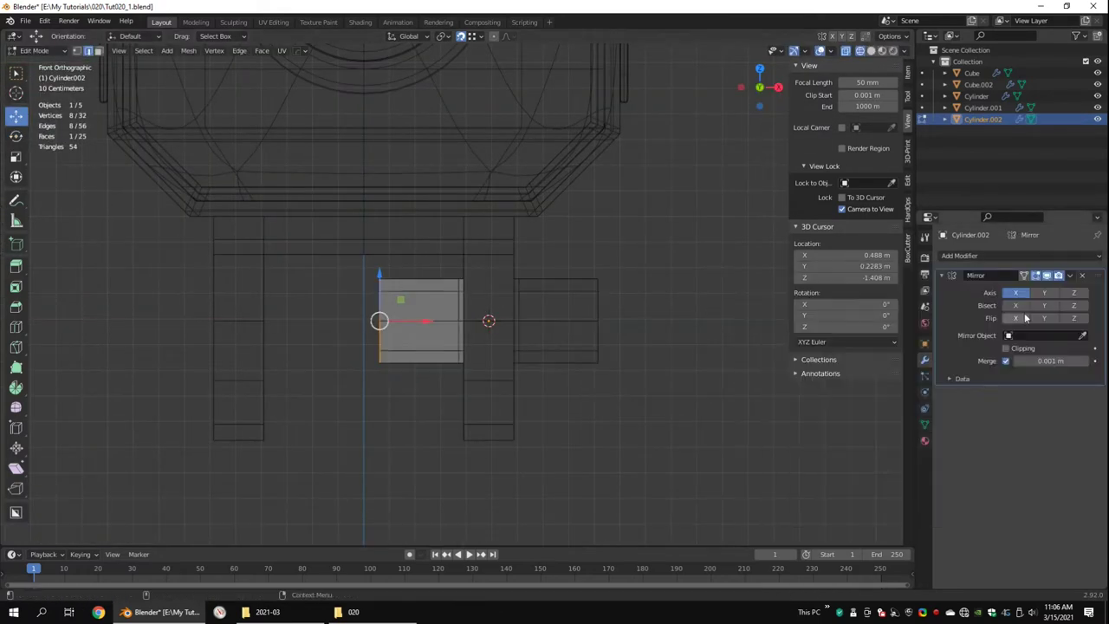
{"action": "key", "text": "Tab"}
Apply the joint's location, add a Mirror modifier, and align its end vertices to the centre.
{"action": "key", "text": "ctrl+a"}
{"action": "left_click", "coordinate": [412, 315]}
{"action": "key", "text": "Tab"}
{"action": "scroll", "coordinate": [412, 314], "scroll_direction": "up", "scroll_amount": 2}
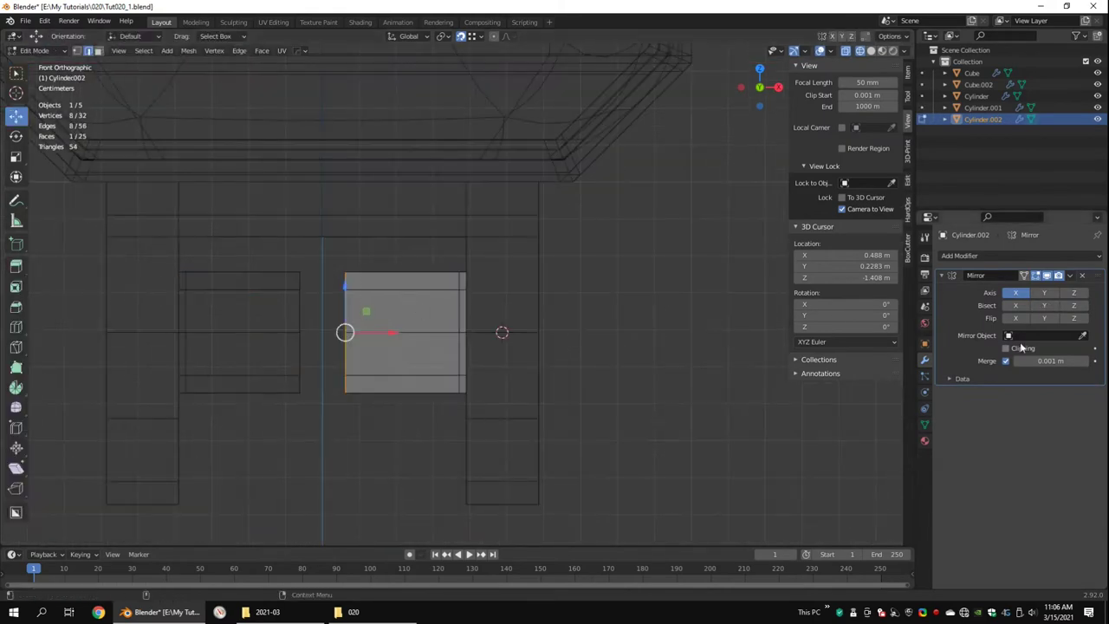
{"action": "middle_click_drag", "start_coordinate": [387, 330], "coordinate": [485, 363]}
{"action": "key", "text": "alt+z"}
{"action": "left_click_drag", "start_coordinate": [589, 234], "coordinate": [505, 394]}
{"action": "key", "text": "alt+z"}
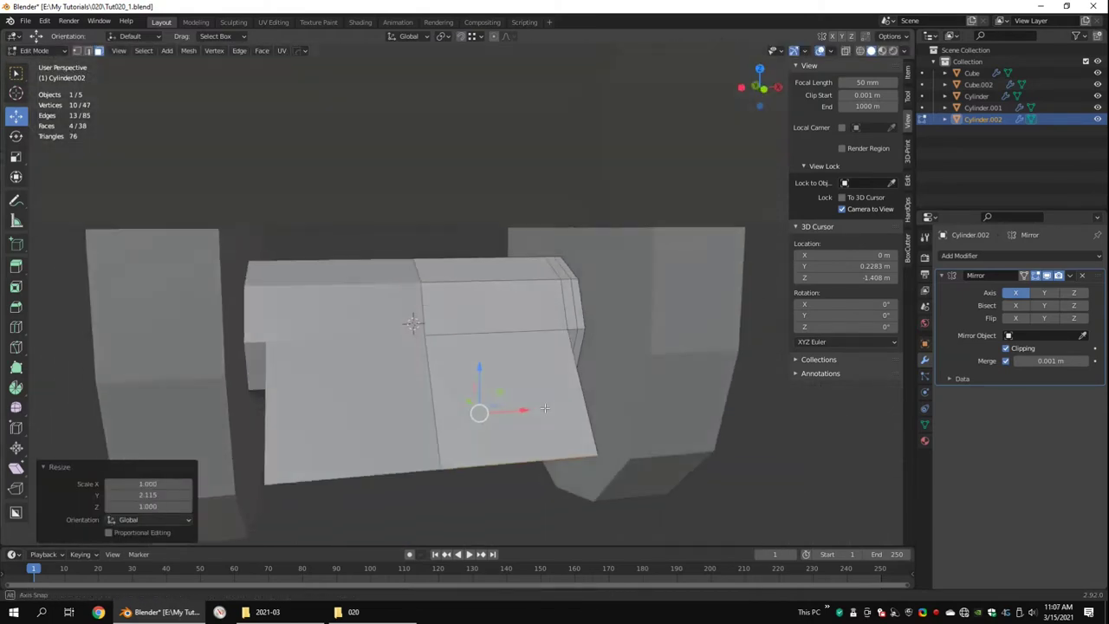
Extrude the joint's bottom face downward, move it vertically, and flip the normals outward.
{"action": "middle_click_drag", "start_coordinate": [544, 408], "coordinate": [565, 381]}
{"action": "key", "text": "e"}
{"action": "left_click", "coordinate": [616, 416]}
{"action": "middle_click_drag", "start_coordinate": [616, 416], "coordinate": [540, 379]}
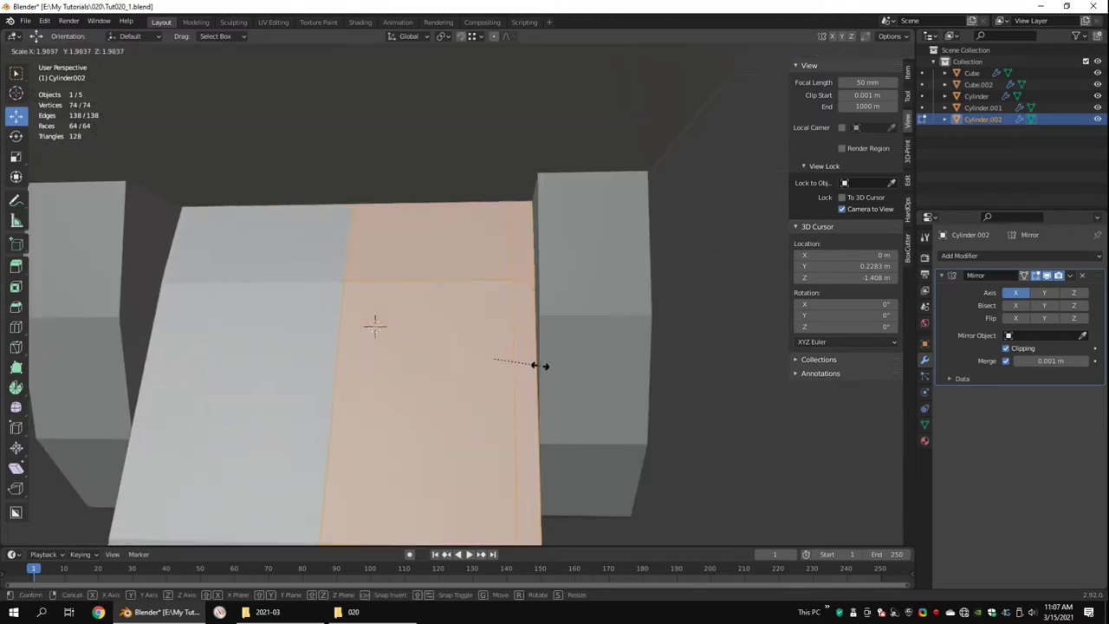
{"action": "key", "text": "ctrl+alt+q"}
{"action": "key", "text": "g"}
{"action": "key", "text": "z"}
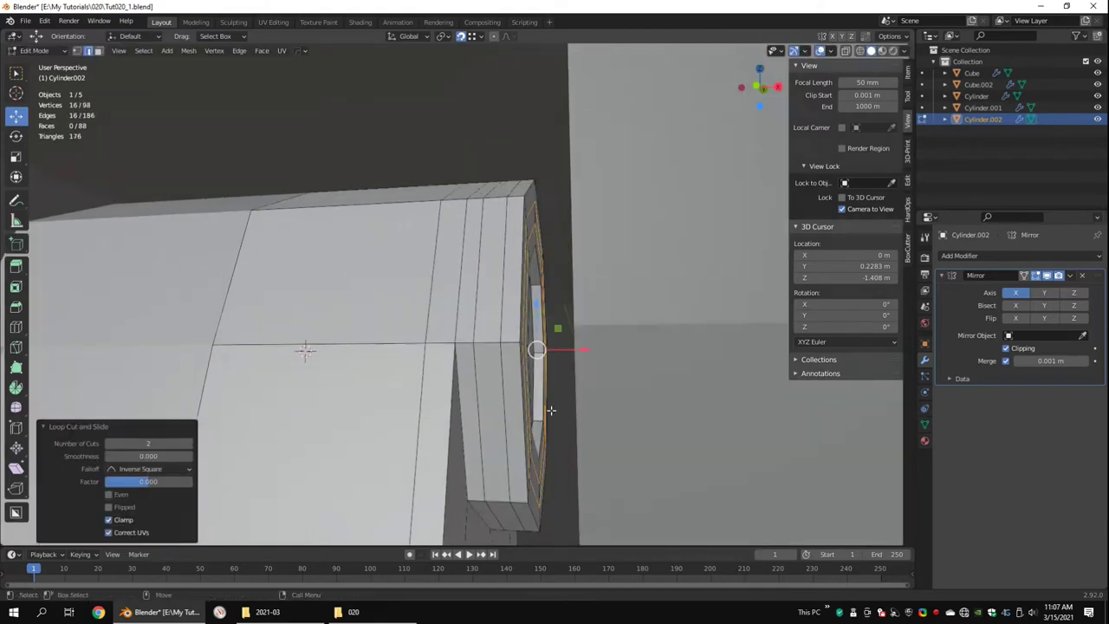
{"action": "key", "text": "alt+n"}
{"action": "left_click", "coordinate": [571, 324]}
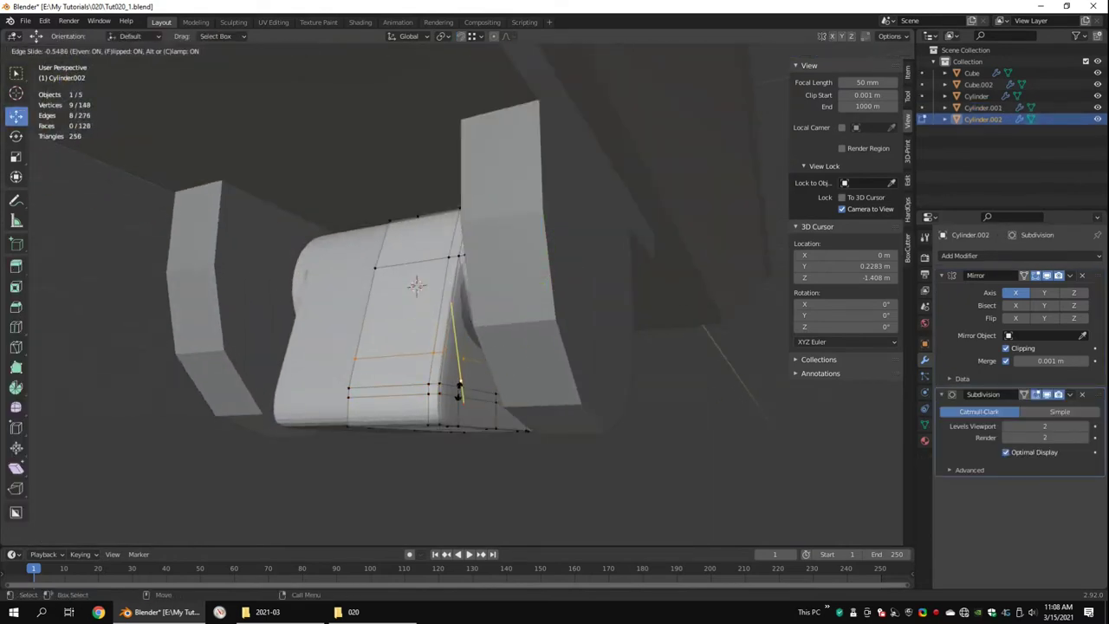
Cut a supporting edge loop on the joint and merge selected vertices At Last.
{"action": "left_click", "coordinate": [465, 386]}
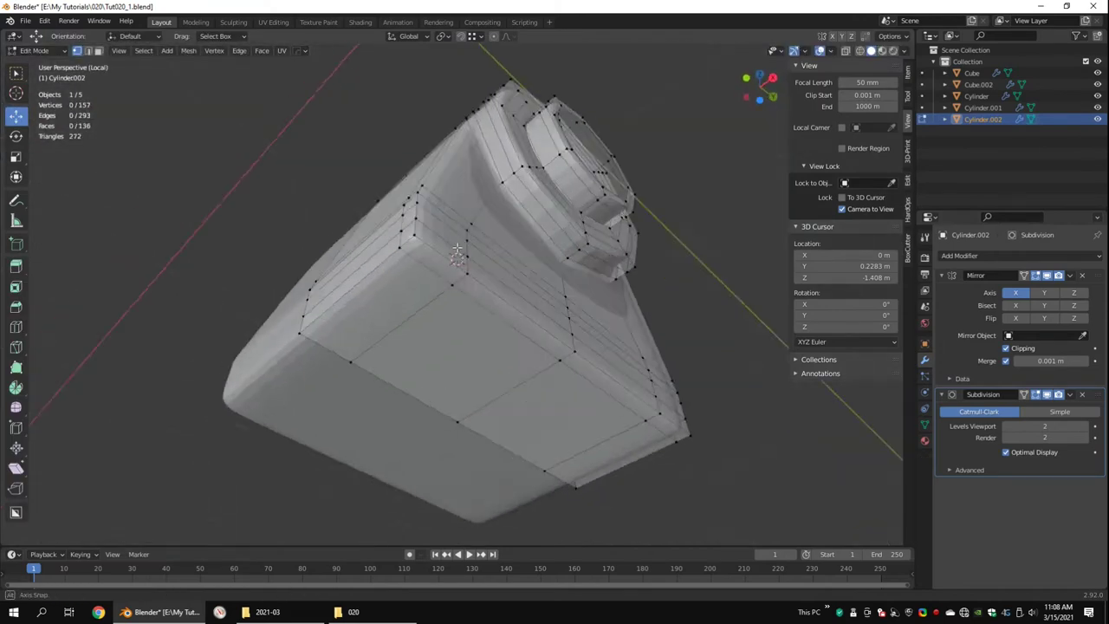
{"action": "middle_click_drag", "start_coordinate": [456, 251], "coordinate": [382, 316]}
{"action": "key", "text": "ctrl+r"}
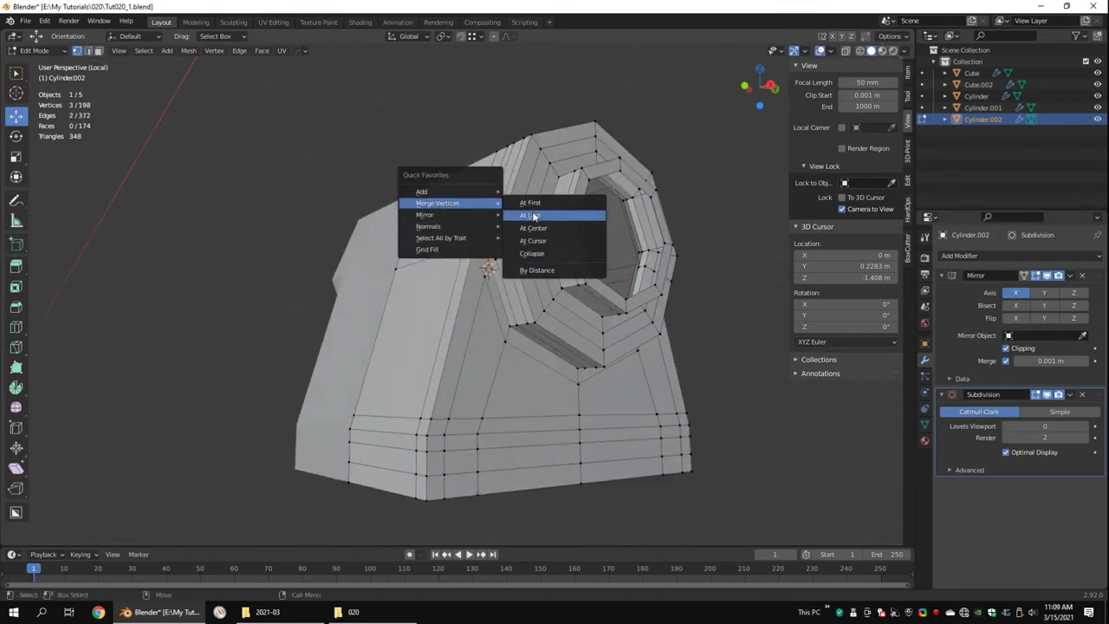
{"action": "left_click", "coordinate": [532, 215]}
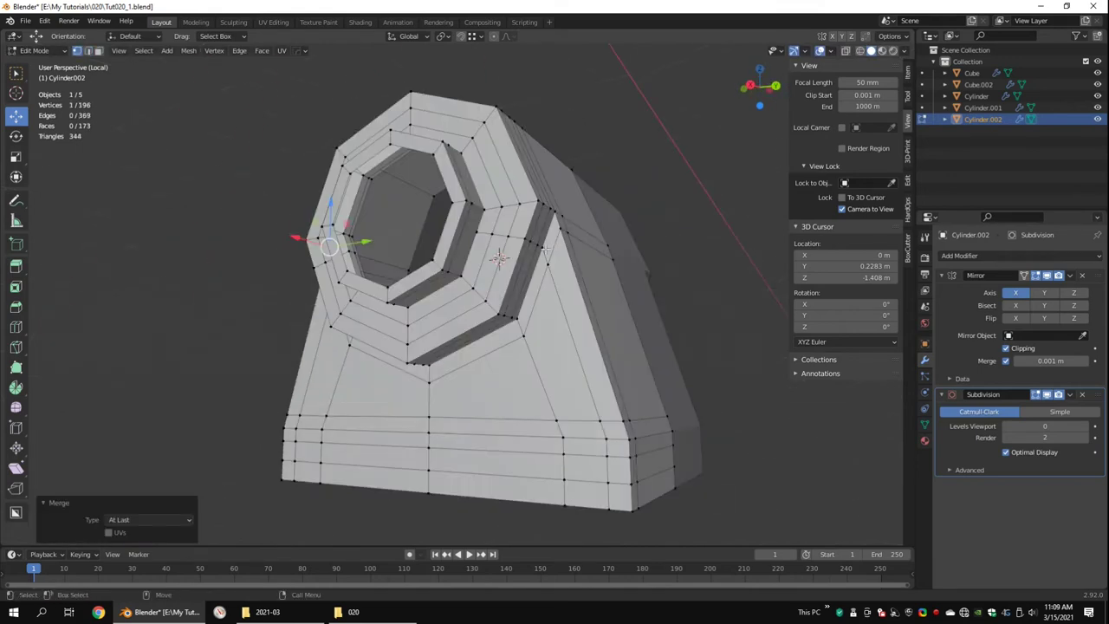
Delete the edge loop around the housing's lens opening.
{"action": "middle_click_drag", "start_coordinate": [580, 235], "coordinate": [490, 268]}
{"action": "left_click", "coordinate": [489, 268], "text": "alt"}
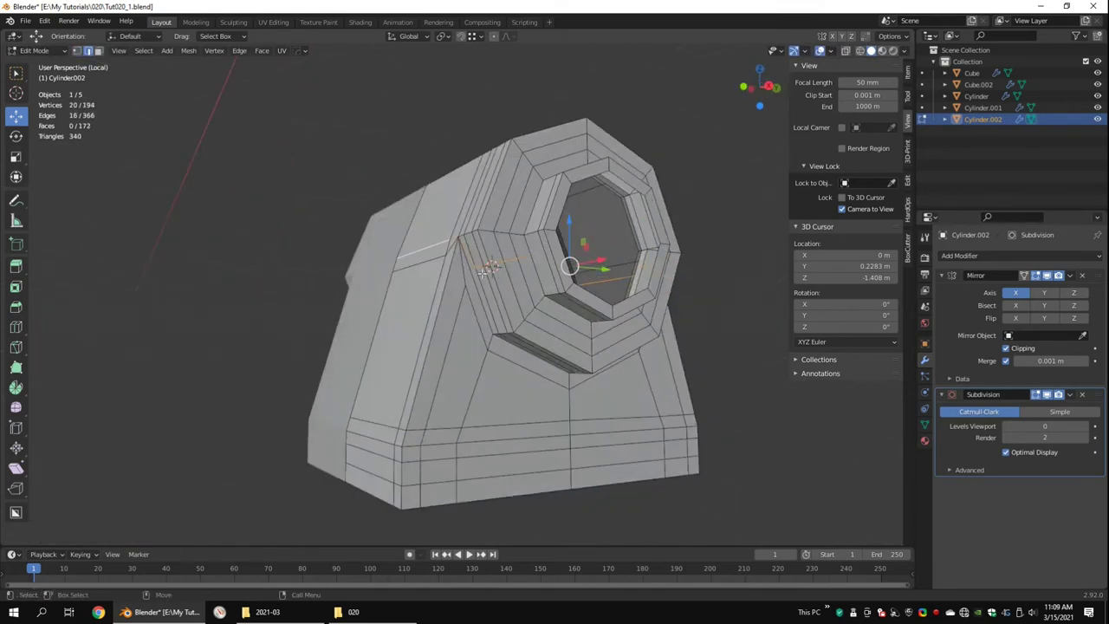
{"action": "left_click", "coordinate": [608, 263]}
{"action": "middle_click_drag", "start_coordinate": [606, 260], "coordinate": [755, 298]}
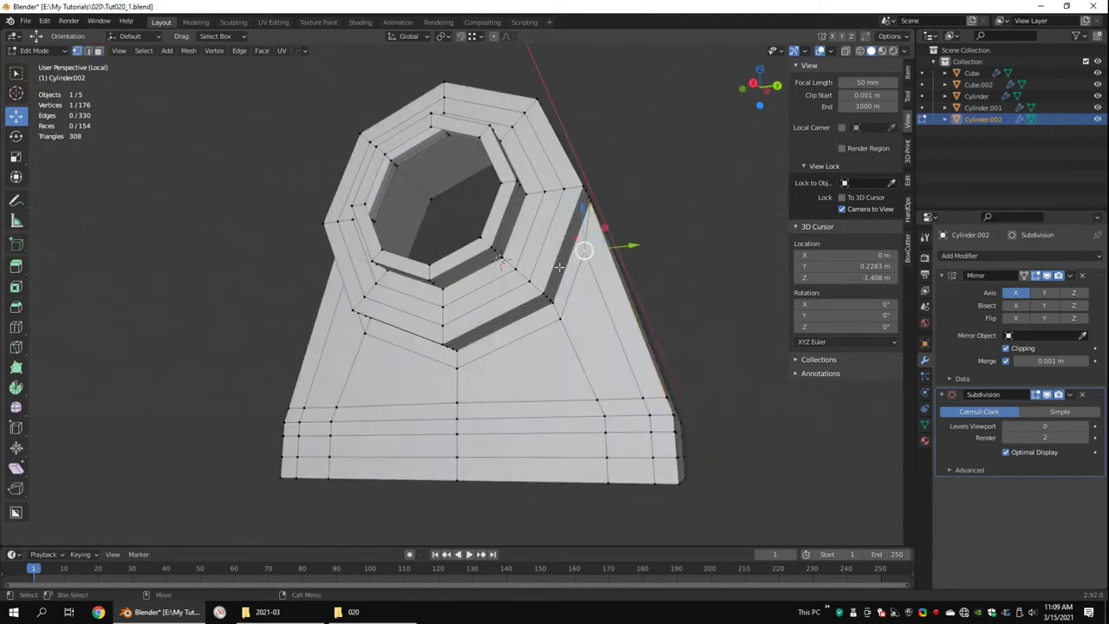
Smooth the housing with Subdivision Surface level 2.
{"action": "key", "text": "Tab"}
{"action": "key", "text": "ctrl+2"}
{"action": "middle_click_drag", "start_coordinate": [691, 327], "coordinate": [601, 314]}
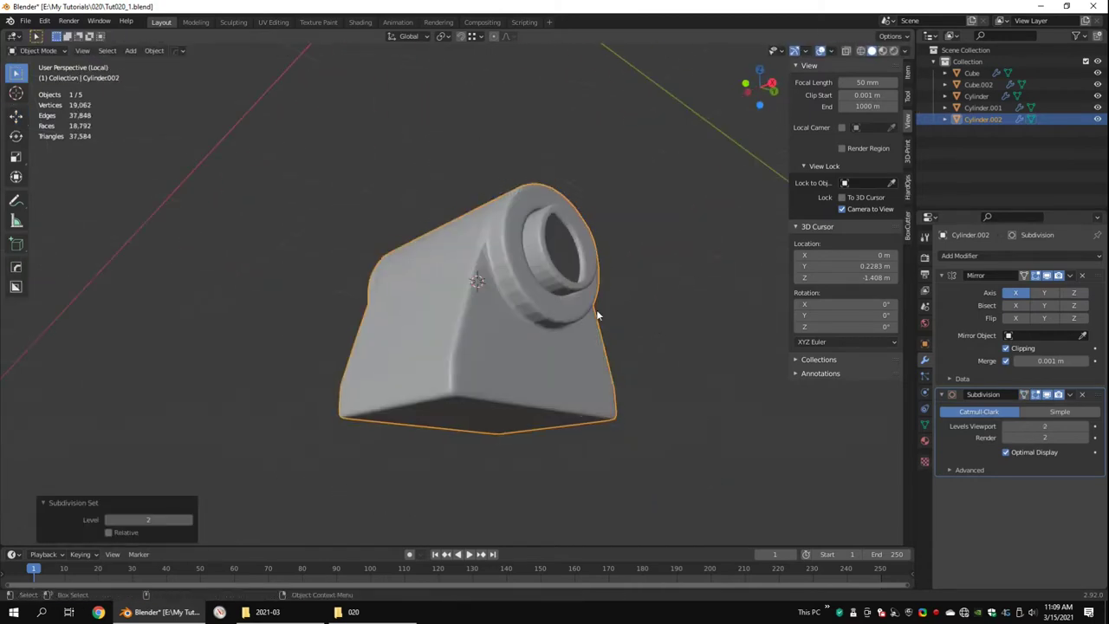
{"action": "key", "text": "Tab"}
{"action": "key", "text": "alt+a"}
Exit local view to show the whole scene and clear the housing's face selection.
{"action": "scroll", "coordinate": [546, 317], "scroll_direction": "up", "scroll_amount": 3}
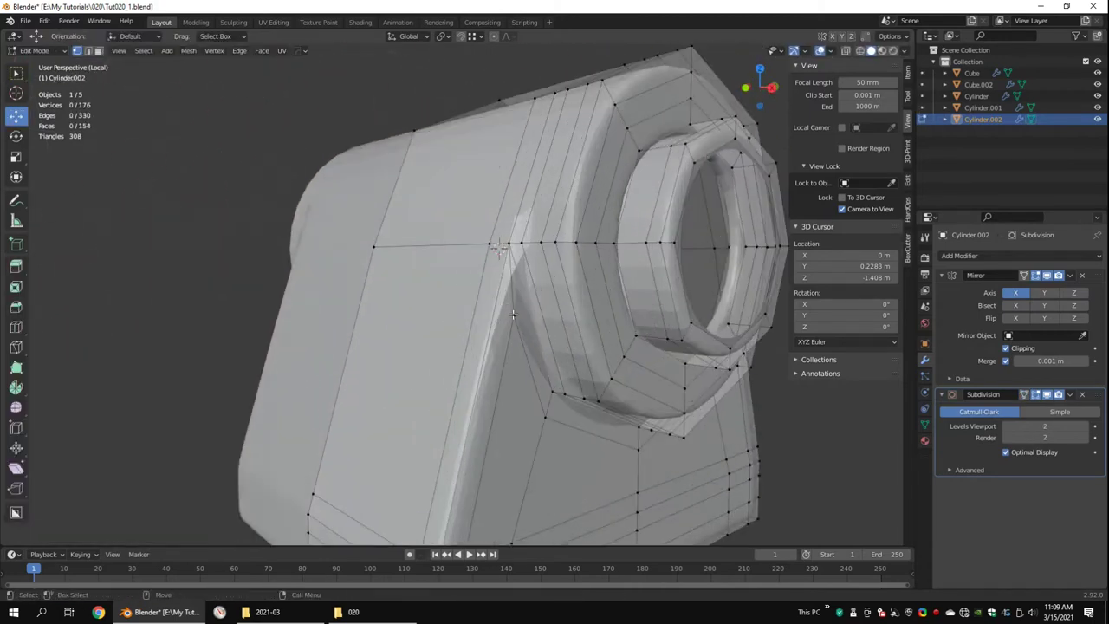
{"action": "key", "text": "Tab"}
{"action": "scroll", "coordinate": [621, 328], "scroll_direction": "down", "scroll_amount": 5}
{"action": "scroll", "coordinate": [523, 316], "scroll_direction": "down", "scroll_amount": 3}
{"action": "key", "text": "KP_Divide"}
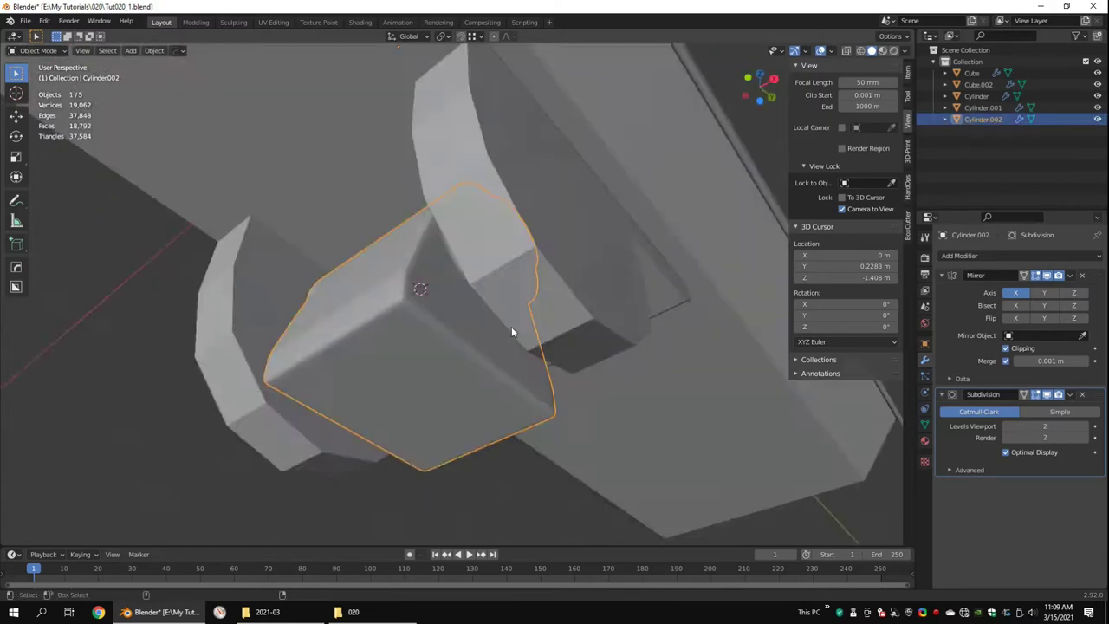
{"action": "scroll", "coordinate": [508, 348], "scroll_direction": "up", "scroll_amount": 3}
{"action": "key", "text": "Tab"}
{"action": "mouse_move", "coordinate": [494, 312]}
{"action": "middle_mouse_down"}
{"action": "mouse_move", "coordinate": [471, 297]}
{"action": "mouse_move", "coordinate": [543, 228]}
{"action": "mouse_move", "coordinate": [536, 273]}
{"action": "mouse_move", "coordinate": [485, 235]}
{"action": "middle_mouse_up"}
{"action": "key", "text": "alt+a"}
{"action": "key", "text": "Tab"}
Add a new cylinder, Cylinder.003, beneath the housing.
{"action": "key", "text": "Tab"}
{"action": "key", "text": "Tab"}
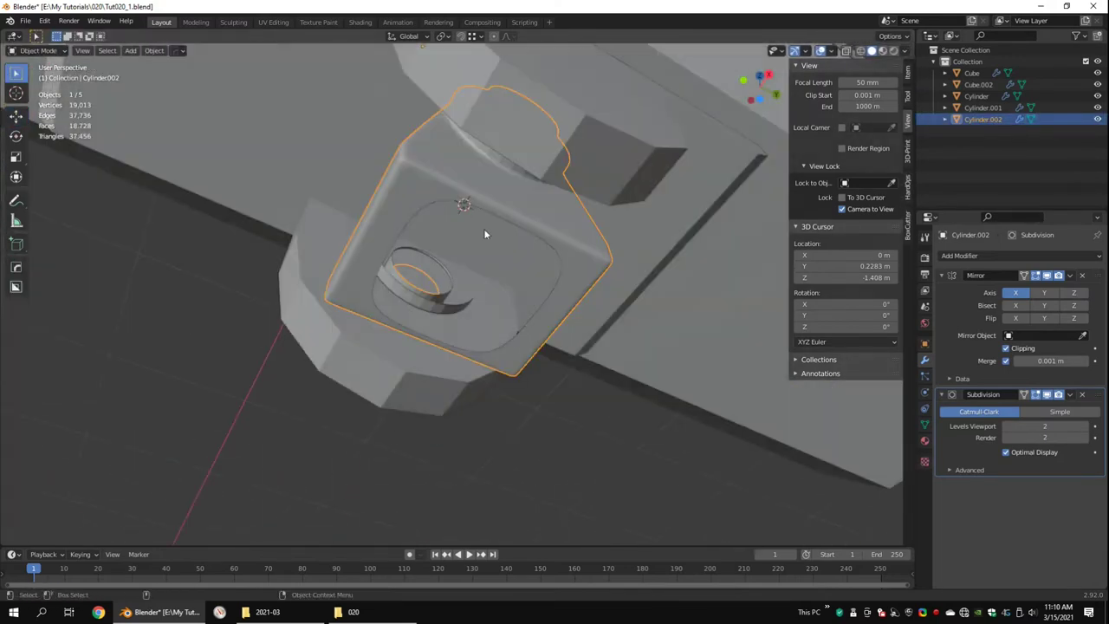
{"action": "key", "text": "q"}
{"action": "left_click", "coordinate": [657, 287]}
{"action": "mouse_move", "coordinate": [655, 293]}
{"action": "middle_mouse_down"}
{"action": "mouse_move", "coordinate": [520, 287]}
{"action": "mouse_move", "coordinate": [619, 260]}
{"action": "middle_mouse_up"}
Join the new cylinder to the camera housing and scale its top loop outward.
{"action": "key", "text": "ctrl+j"}
{"action": "key", "text": "Tab"}
{"action": "key", "text": "alt+z"}
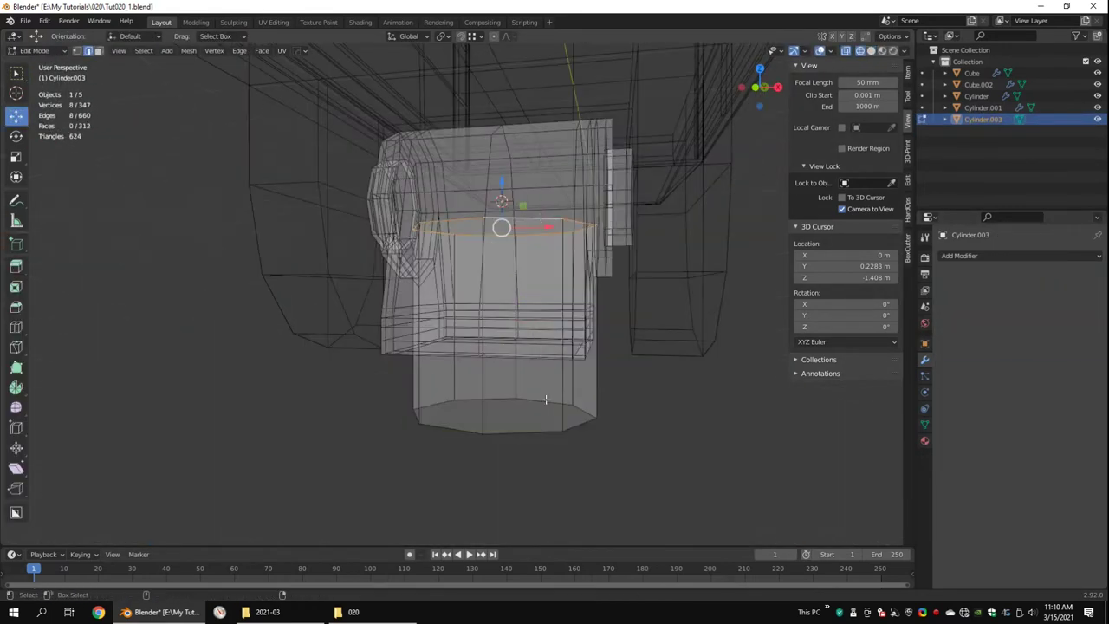
{"action": "key", "text": "alt+z"}
{"action": "key", "text": "s"}
{"action": "left_click", "coordinate": [546, 346]}
{"action": "middle_click_drag", "start_coordinate": [546, 347], "coordinate": [551, 251]}
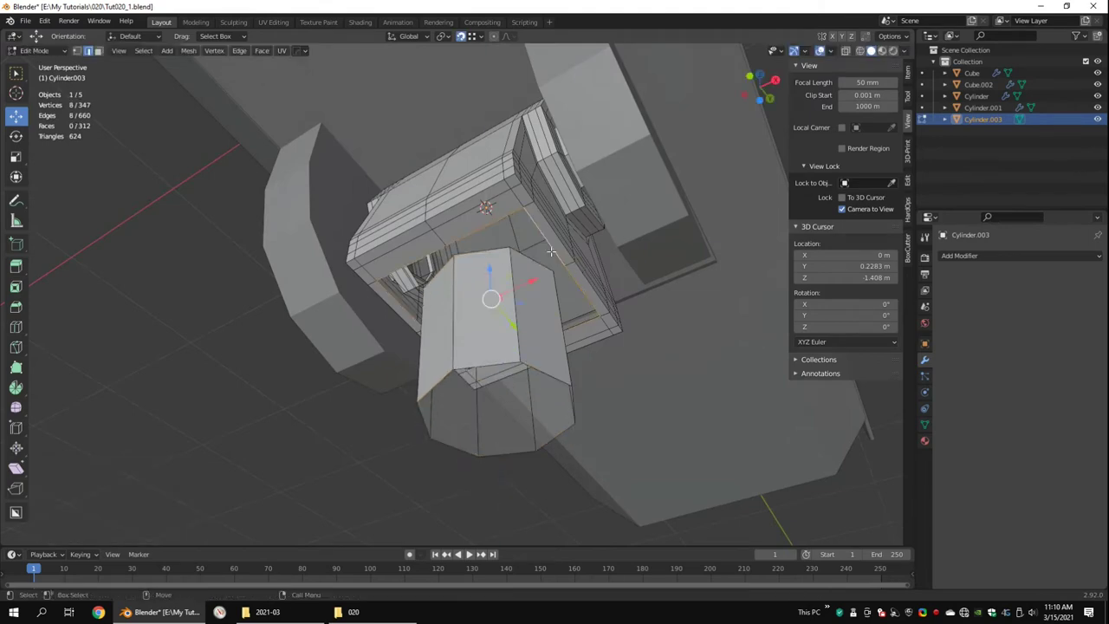
Bridge the two edge loops to connect the cylinder, then move the geometry along Z.
{"action": "right_click", "coordinate": [640, 244]}
{"action": "left_click", "coordinate": [664, 317]}
{"action": "middle_click_drag", "start_coordinate": [664, 317], "coordinate": [510, 251]}
{"action": "key", "text": "g"}
{"action": "key", "text": "g"}
{"action": "middle_click_drag", "start_coordinate": [654, 198], "coordinate": [589, 277]}
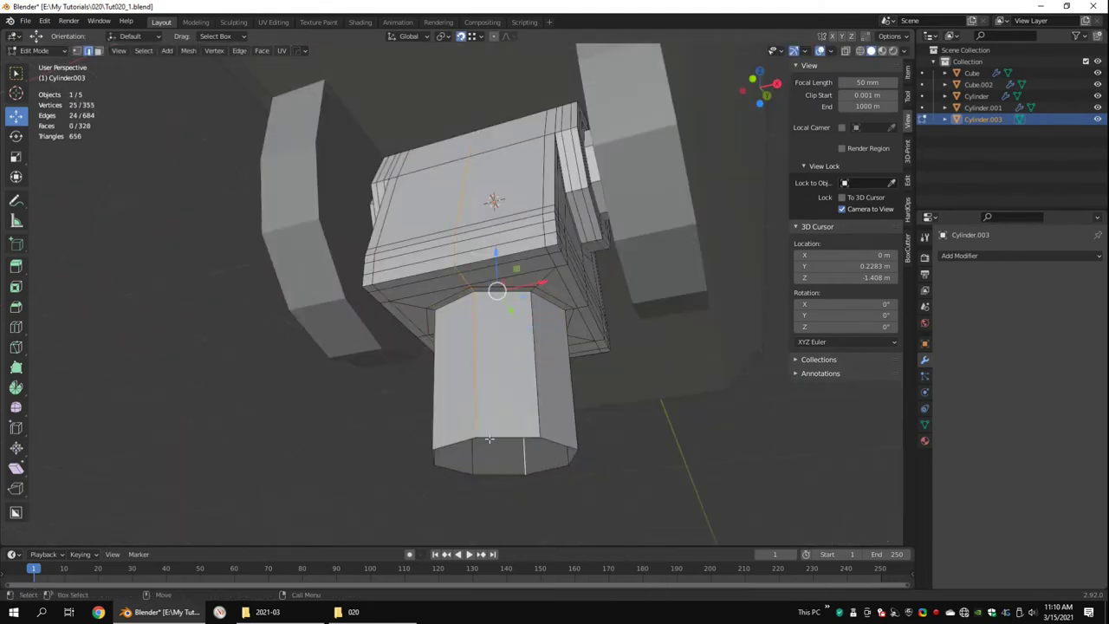
{"action": "key", "text": "g"}
{"action": "key", "text": "z"}
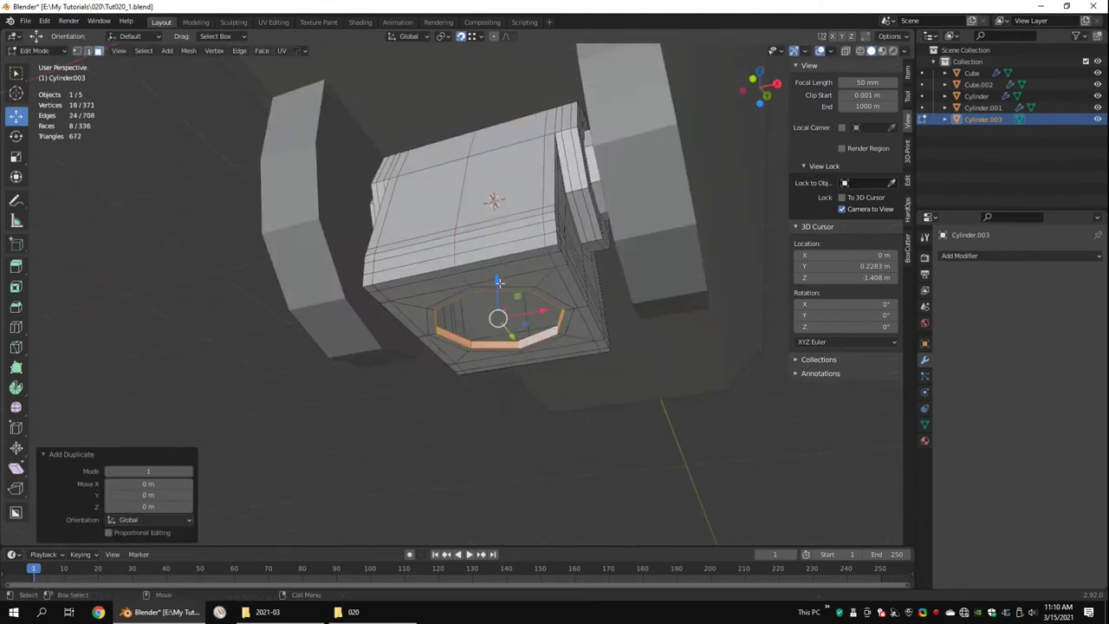
Duplicate the bottom loop in place and flatten it into a bottom piece.
{"action": "right_click", "coordinate": [506, 307]}
{"action": "key", "text": "alt+n"}
{"action": "key", "text": "f"}
{"action": "middle_click_drag", "start_coordinate": [506, 311], "coordinate": [539, 351]}
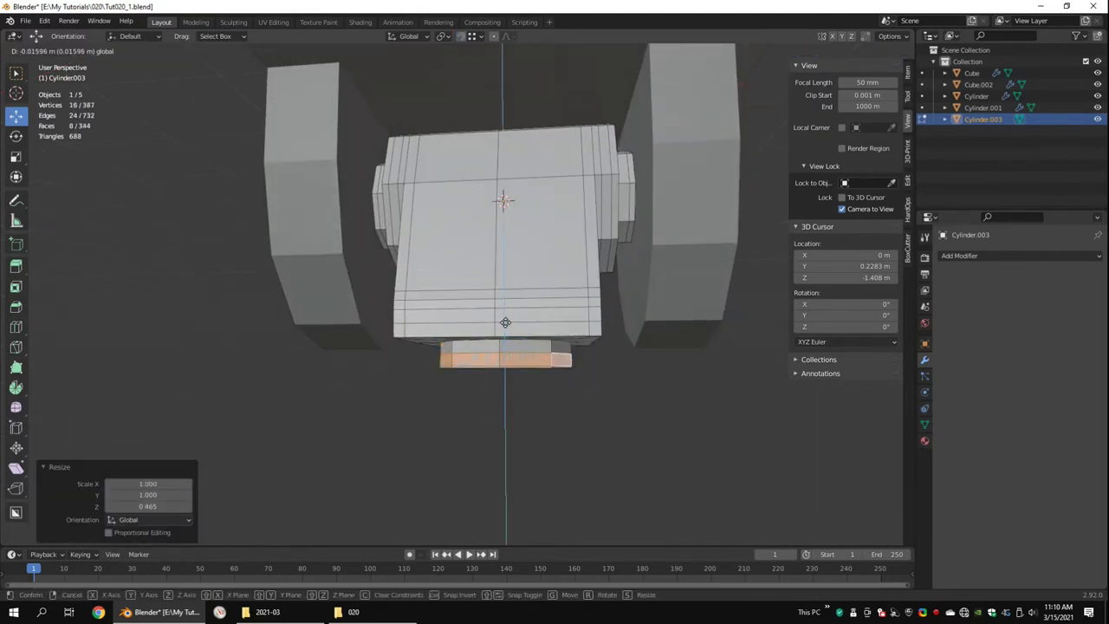
{"action": "left_click", "coordinate": [505, 322]}
Select the whole linked bottom piece and fix its normals.
{"action": "key", "text": "alt+z"}
{"action": "right_click", "coordinate": [567, 384]}
{"action": "left_click", "coordinate": [676, 373]}
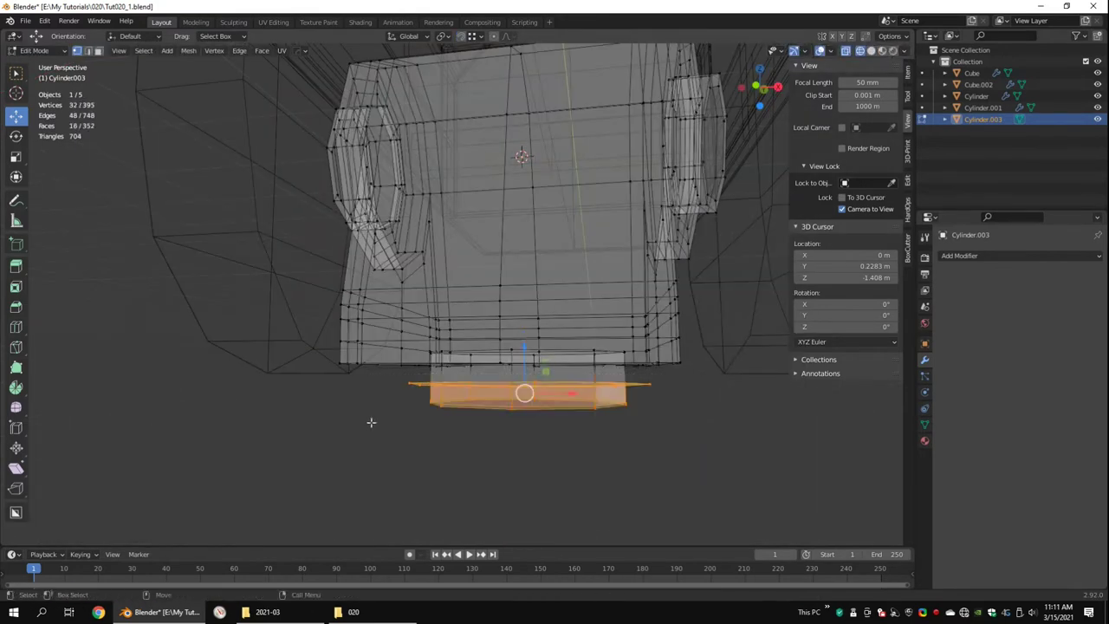
{"action": "key", "text": "alt+z"}
{"action": "key", "text": "ctrl+l"}
{"action": "middle_click_drag", "start_coordinate": [370, 422], "coordinate": [679, 409]}
{"action": "key", "text": "q"}
{"action": "left_click", "coordinate": [730, 224]}
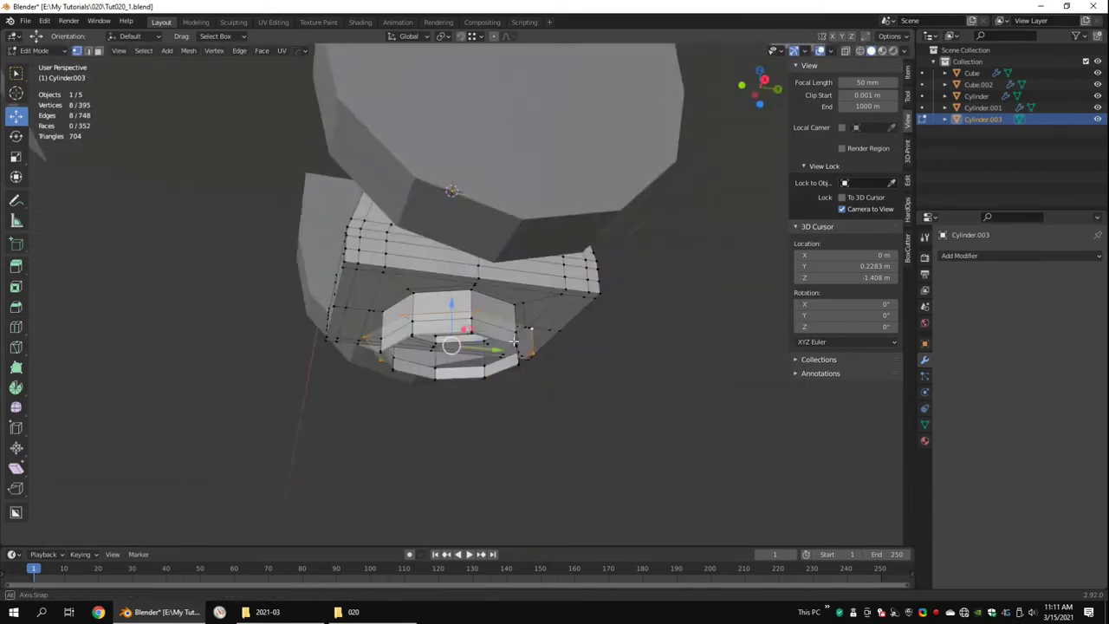
Extrude the bottom edge loop and scale it outward into a wider base disc.
{"action": "left_click", "coordinate": [552, 385], "text": "alt"}
{"action": "mouse_move", "coordinate": [731, 223]}
{"action": "middle_mouse_down"}
{"action": "mouse_move", "coordinate": [552, 385]}
{"action": "mouse_move", "coordinate": [538, 354]}
{"action": "mouse_move", "coordinate": [594, 408]}
{"action": "middle_mouse_up"}
{"action": "key", "text": "e"}
{"action": "right_click", "coordinate": [611, 380]}
{"action": "key", "text": "s"}
{"action": "left_click", "coordinate": [611, 381]}
{"action": "left_click", "coordinate": [482, 372]}
{"action": "key", "text": "ctrl+l"}
{"action": "key", "text": "Tab"}
{"action": "key", "text": "q"}
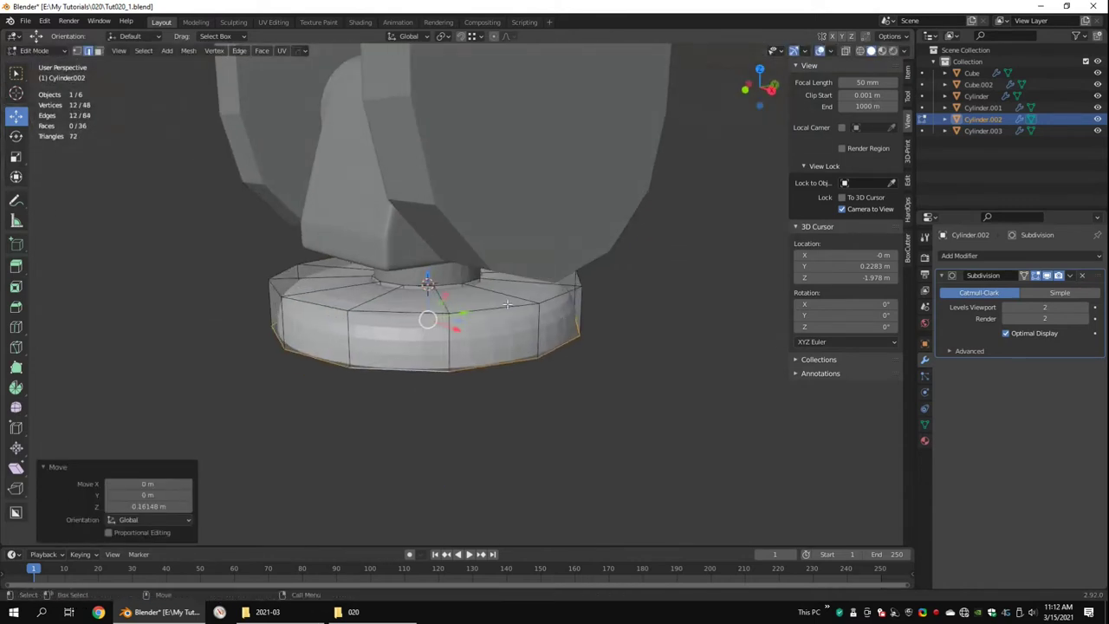
Confirm the mount bevel and extrude the face along Y into a long arm.
{"action": "left_click", "coordinate": [634, 365]}
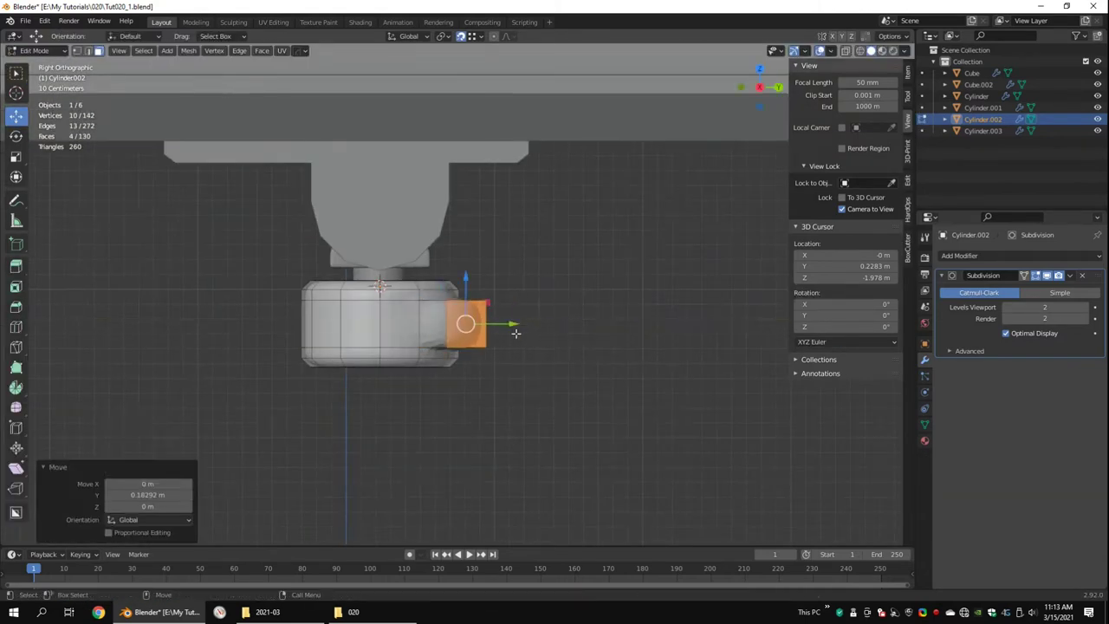
{"action": "left_click_drag", "start_coordinate": [516, 333], "coordinate": [720, 332]}
{"action": "middle_click_drag", "start_coordinate": [719, 333], "coordinate": [501, 335]}
{"action": "left_click_drag", "start_coordinate": [535, 304], "coordinate": [607, 312]}
{"action": "middle_click_drag", "start_coordinate": [607, 311], "coordinate": [674, 345]}
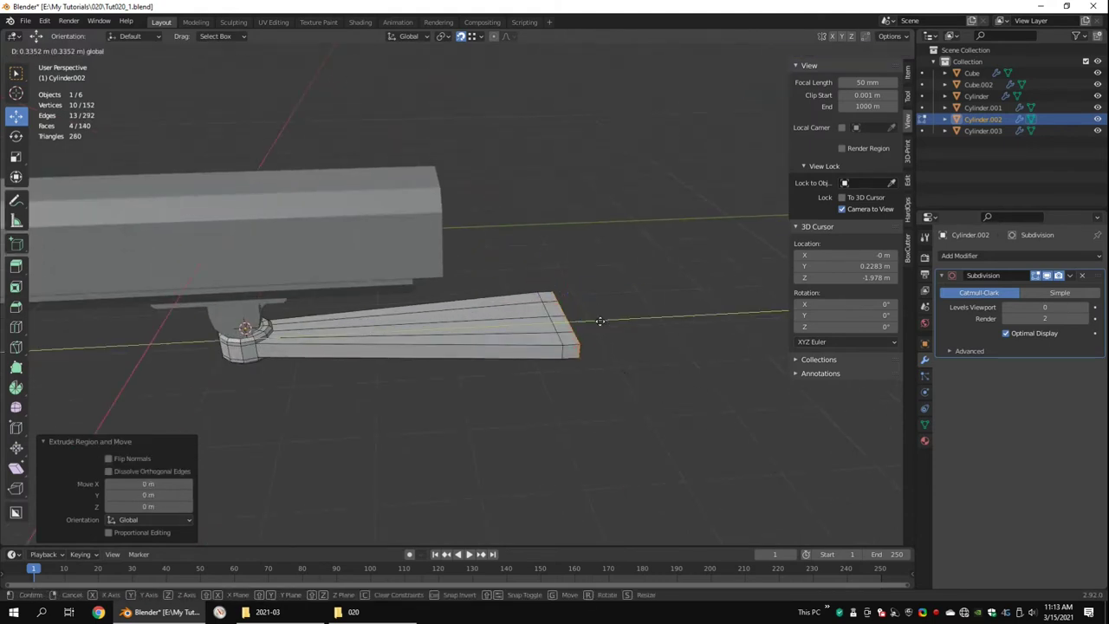
{"action": "left_click", "coordinate": [600, 322]}
{"action": "middle_click_drag", "start_coordinate": [599, 322], "coordinate": [508, 317]}
Extrude the arm's end face into a plank, undoing a stray extra extrusion.
{"action": "key", "text": "e"}
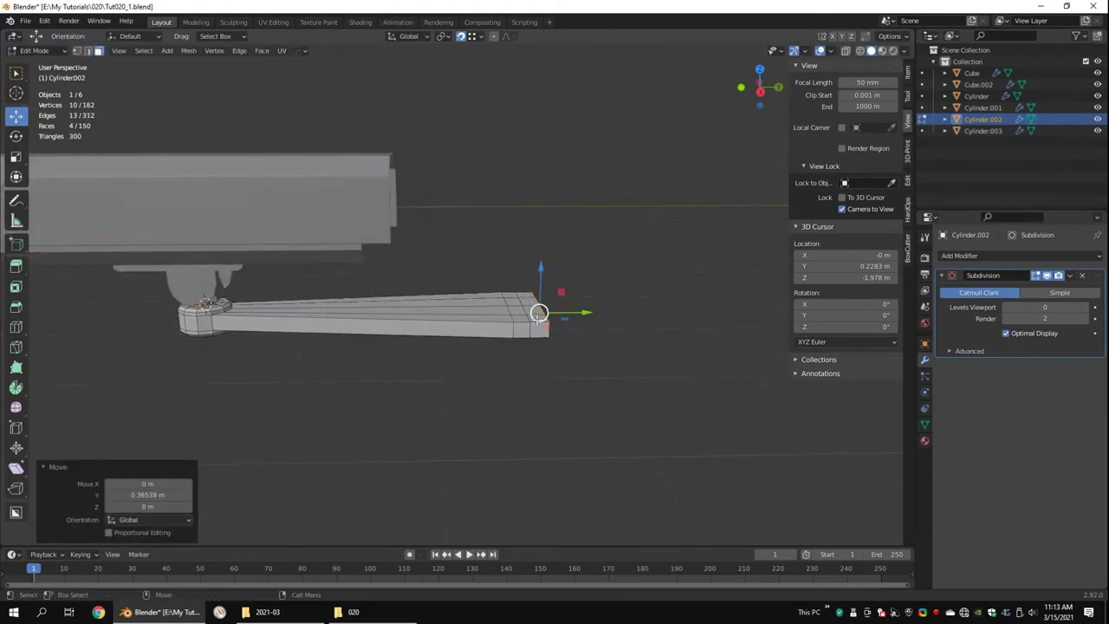
{"action": "scroll", "coordinate": [539, 313], "scroll_direction": "up", "scroll_amount": 3}
{"action": "key", "text": "e"}
{"action": "key", "text": "ctrl+z"}
{"action": "key", "text": "ctrl+z"}
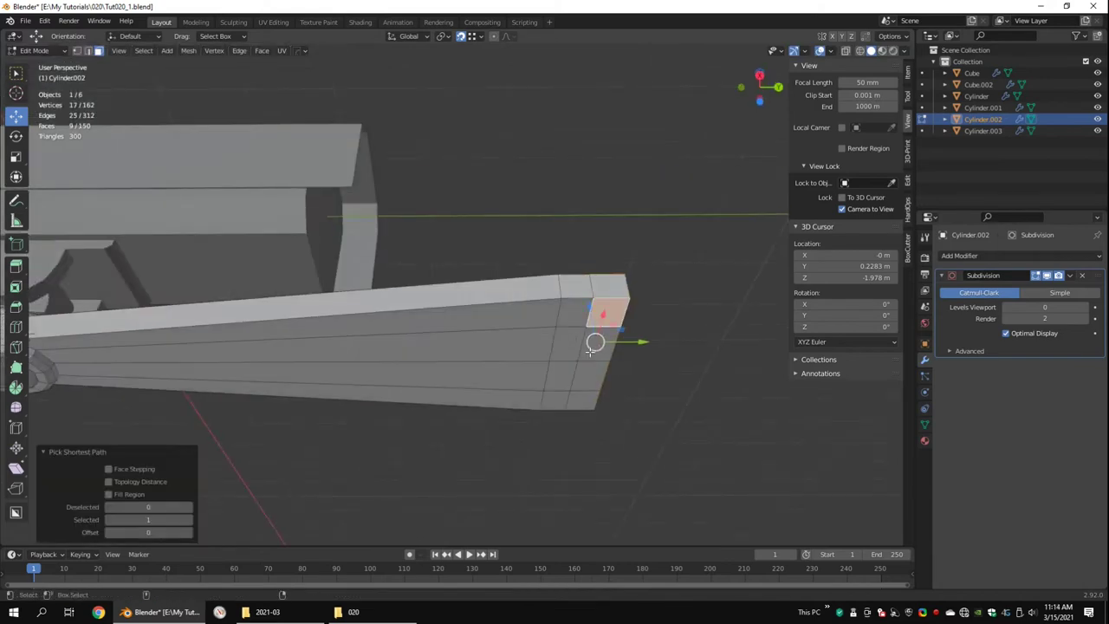
{"action": "scroll", "coordinate": [606, 330], "scroll_direction": "down", "scroll_amount": 3}
{"action": "scroll", "coordinate": [698, 356], "scroll_direction": "up", "scroll_amount": 3}
{"action": "key", "text": "Escape"}
{"action": "middle_click_drag", "start_coordinate": [607, 364], "coordinate": [536, 321]}
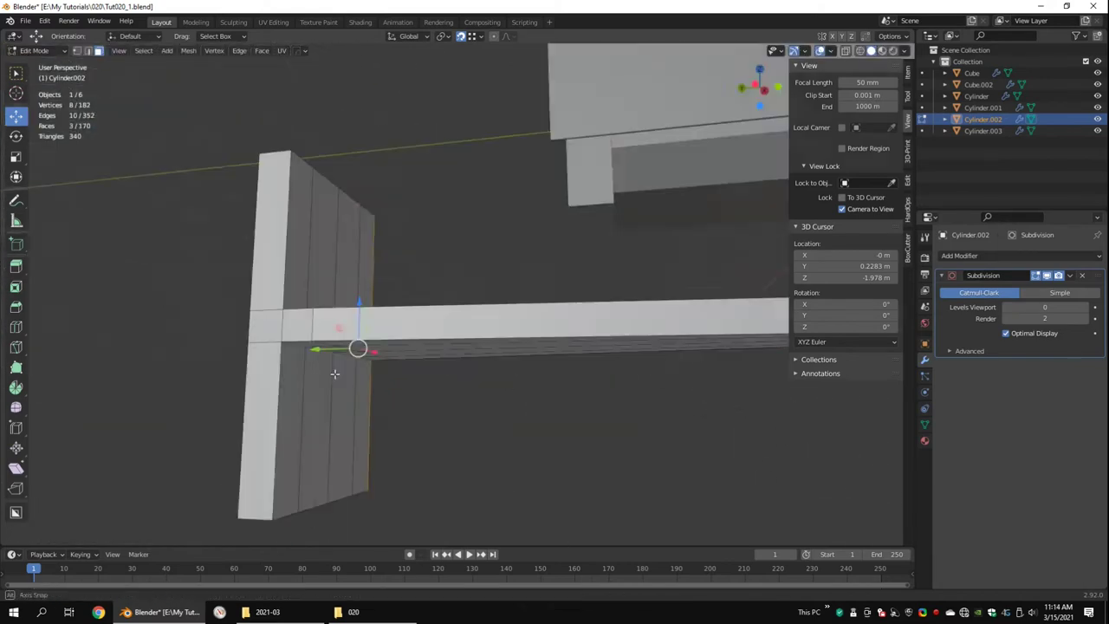
{"action": "middle_click_drag", "start_coordinate": [628, 307], "coordinate": [595, 287]}
Box-select the plank's vertices and stretch them vertically with S Z.
{"action": "key", "text": "alt+z"}
{"action": "left_click_drag", "start_coordinate": [624, 360], "coordinate": [295, 421], "text": "shift"}
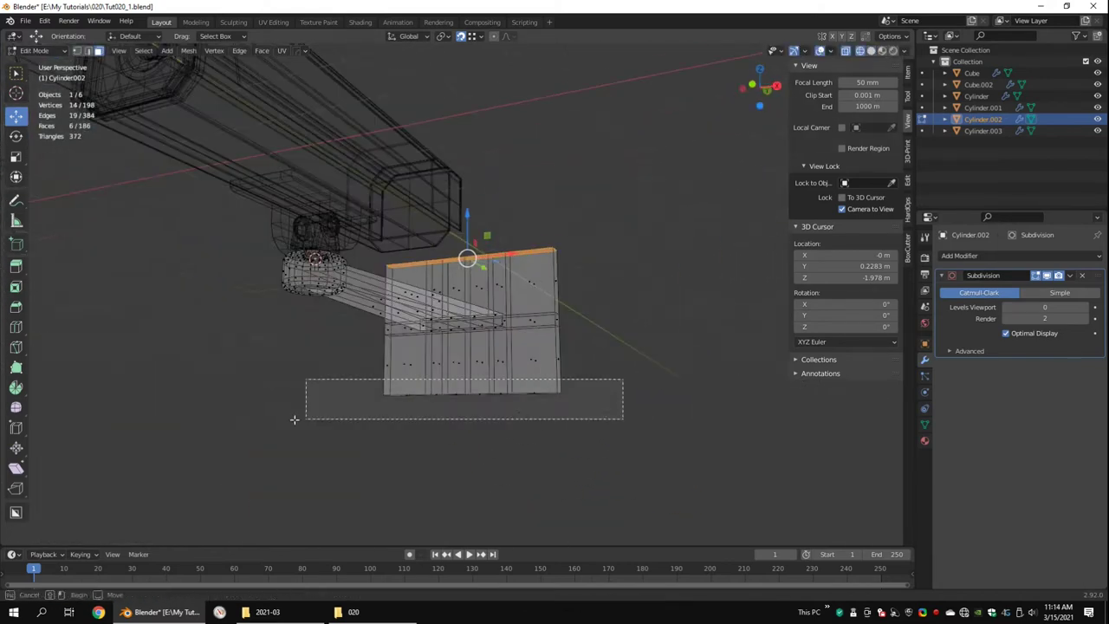
{"action": "key", "text": "alt+z"}
{"action": "middle_click_drag", "start_coordinate": [295, 421], "coordinate": [649, 438]}
{"action": "key", "text": "s"}
{"action": "key", "text": "z"}
{"action": "key", "text": "alt+z"}
{"action": "left_click_drag", "start_coordinate": [451, 78], "coordinate": [545, 532], "text": "ctrl"}
{"action": "key", "text": "alt+z"}
Narrow the plank into a thin vertical wall plate.
{"action": "middle_click_drag", "start_coordinate": [545, 532], "coordinate": [741, 321]}
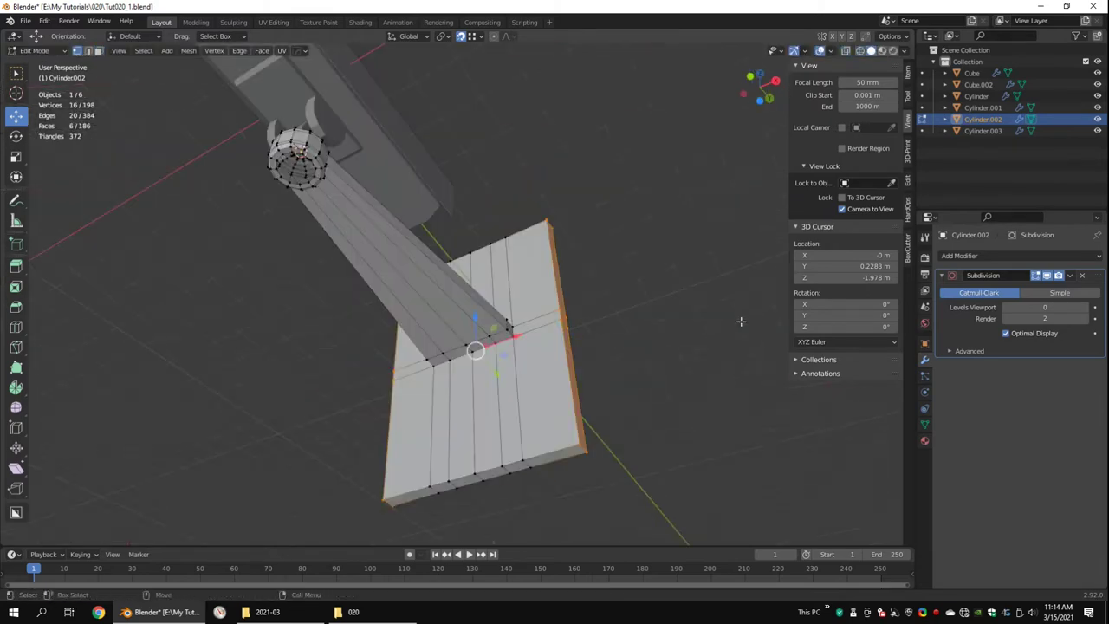
{"action": "key", "text": "alt+z"}
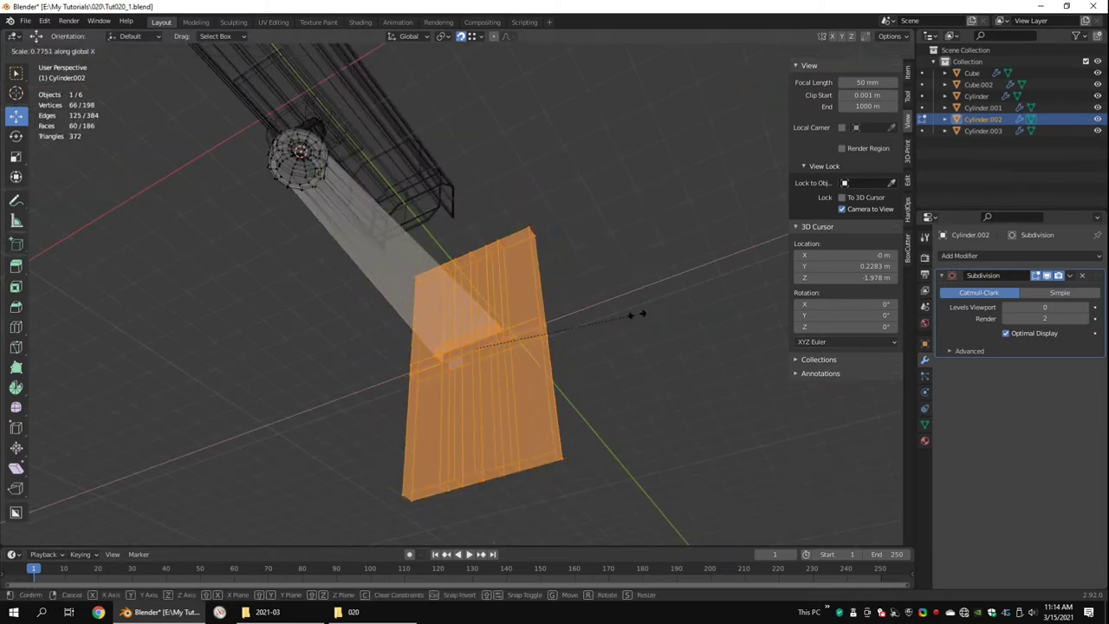
{"action": "left_click", "coordinate": [633, 315]}
{"action": "middle_click_drag", "start_coordinate": [633, 314], "coordinate": [485, 364]}
{"action": "key", "text": "alt+z"}
{"action": "key", "text": "b"}
{"action": "key", "text": "Escape"}
Add two loop cuts along the arm beam, one near the plate.
{"action": "key", "text": "alt+z"}
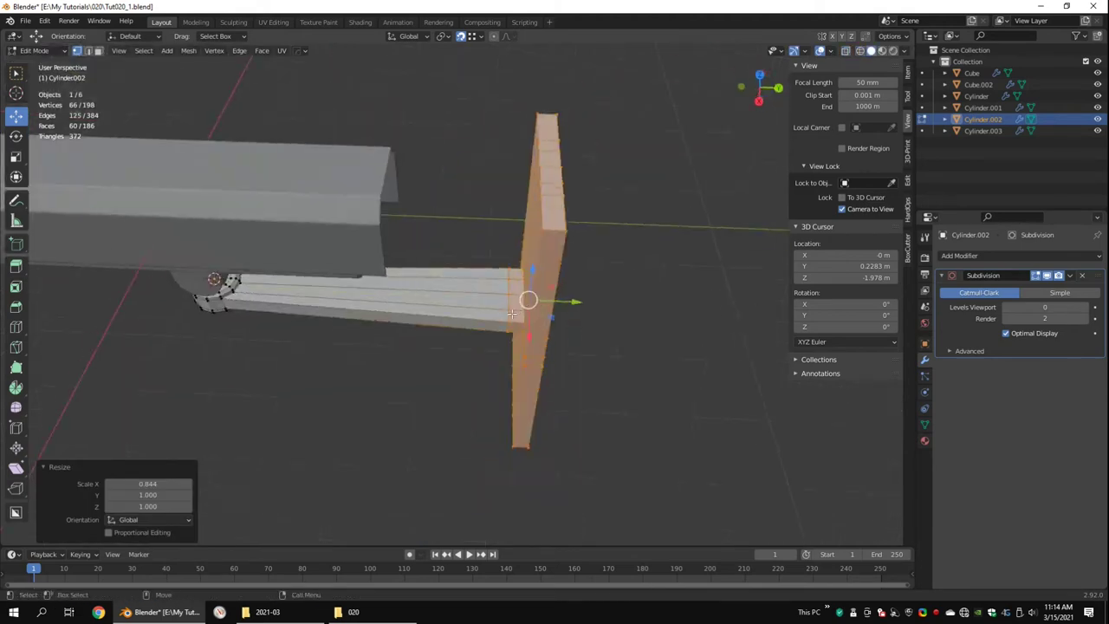
{"action": "middle_click_drag", "start_coordinate": [615, 325], "coordinate": [600, 339]}
{"action": "key", "text": "ctrl+r"}
{"action": "left_click", "coordinate": [600, 339]}
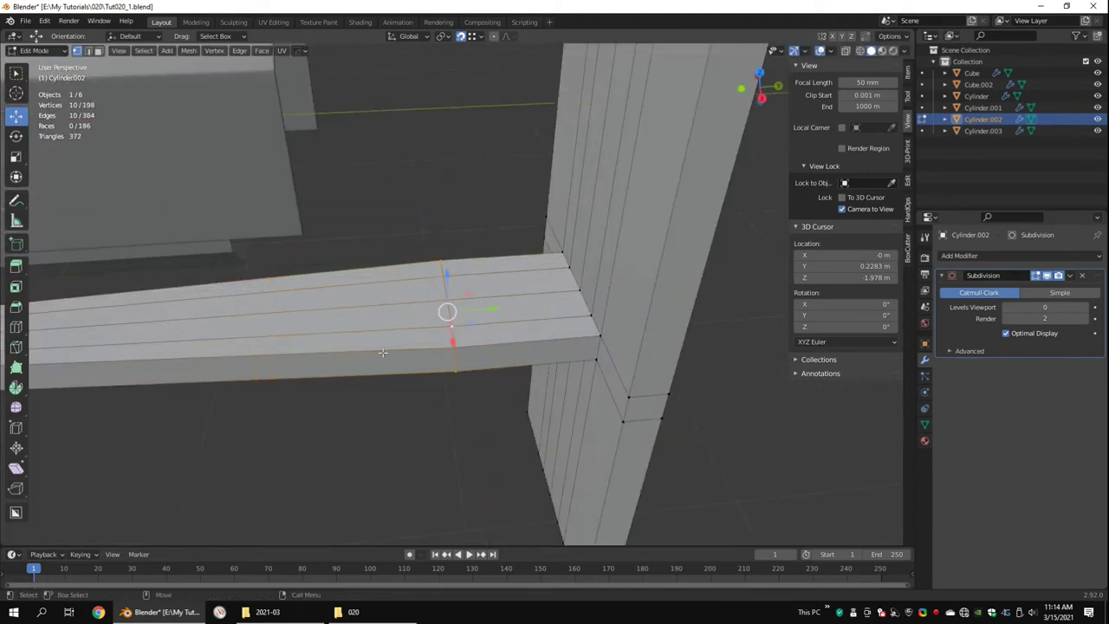
{"action": "middle_click_drag", "start_coordinate": [489, 286], "coordinate": [453, 317]}
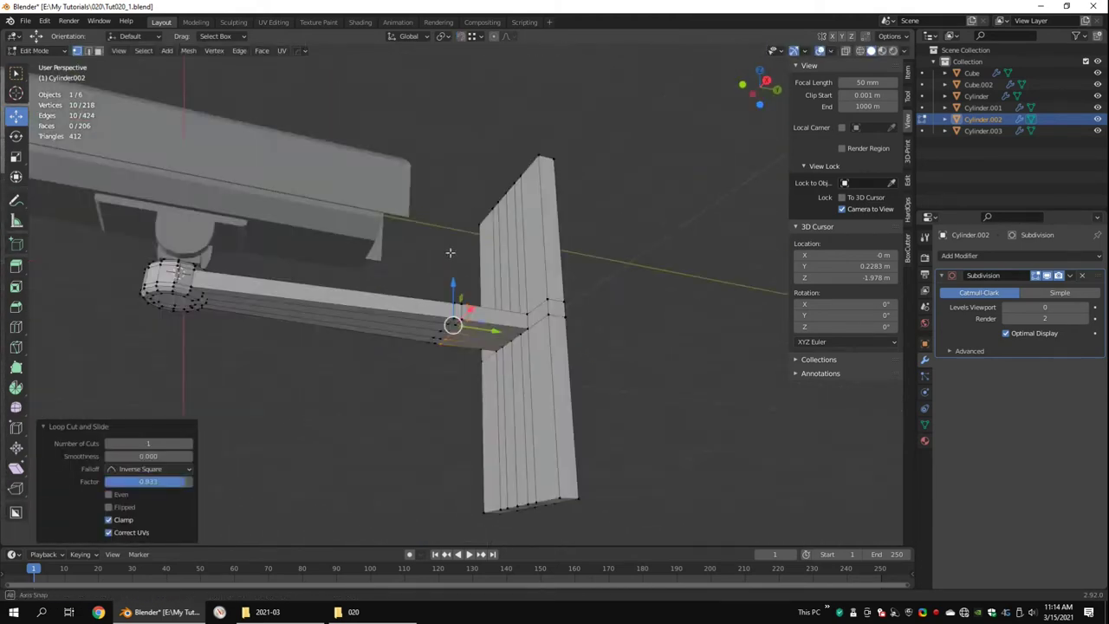
{"action": "key", "text": "alt+z"}
{"action": "left_click_drag", "start_coordinate": [638, 322], "coordinate": [186, 367]}
Add a centred lengthwise loop cut along the wall plate.
{"action": "key", "text": "alt+z"}
{"action": "key", "text": "ctrl+alt+q"}
{"action": "key", "text": "ctrl+alt+q"}
{"action": "key", "text": "ctrl+r"}
{"action": "left_click", "coordinate": [536, 138]}
{"action": "right_click", "coordinate": [536, 139]}
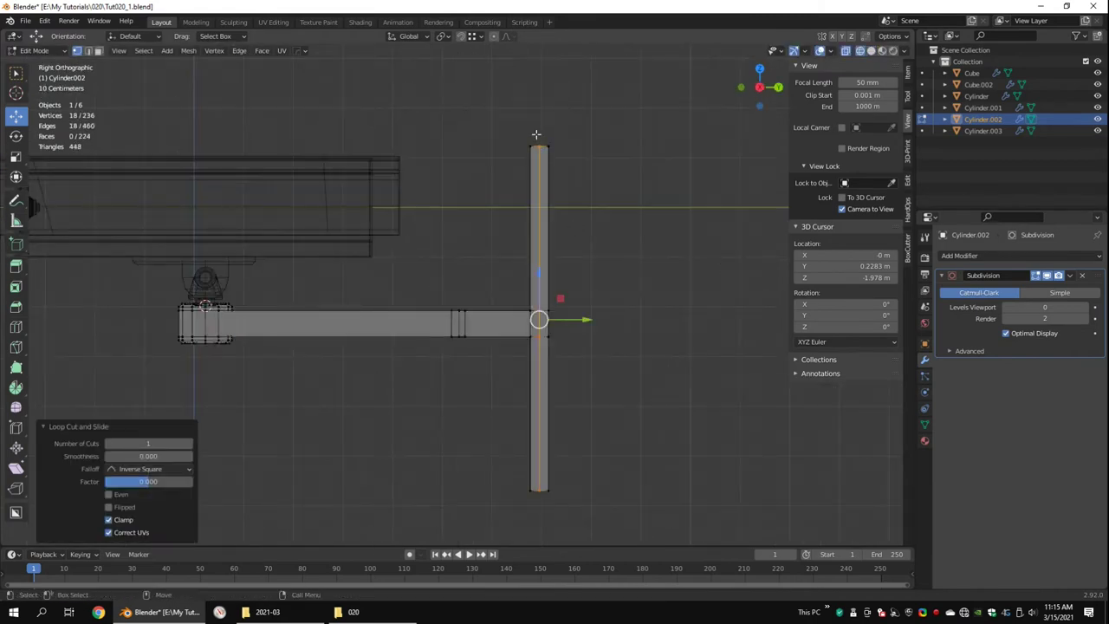
{"action": "key", "text": "Escape"}
{"action": "left_click", "coordinate": [539, 313]}
{"action": "key", "text": "alt+z"}
{"action": "mouse_move", "coordinate": [539, 314]}
{"action": "middle_mouse_down"}
{"action": "mouse_move", "coordinate": [529, 330]}
{"action": "mouse_move", "coordinate": [503, 335]}
{"action": "mouse_move", "coordinate": [519, 338]}
{"action": "middle_mouse_up"}
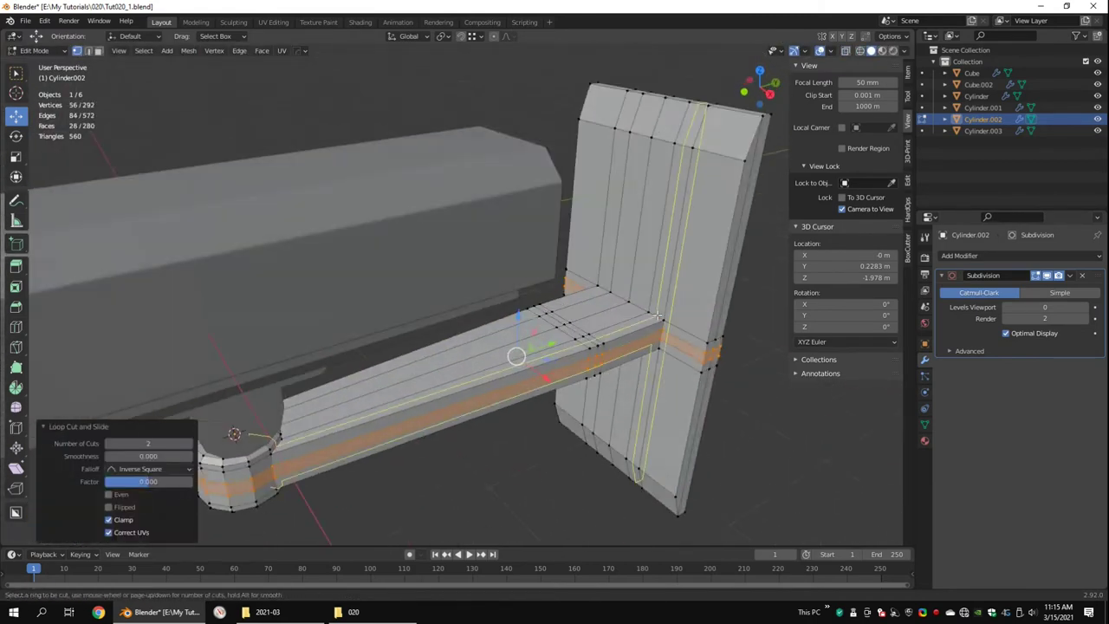
Select and move the top face vertices of the round mount.
{"action": "key", "text": "KP_1"}
{"action": "key", "text": "alt+z"}
{"action": "scroll", "coordinate": [607, 335], "scroll_direction": "up", "scroll_amount": 3}
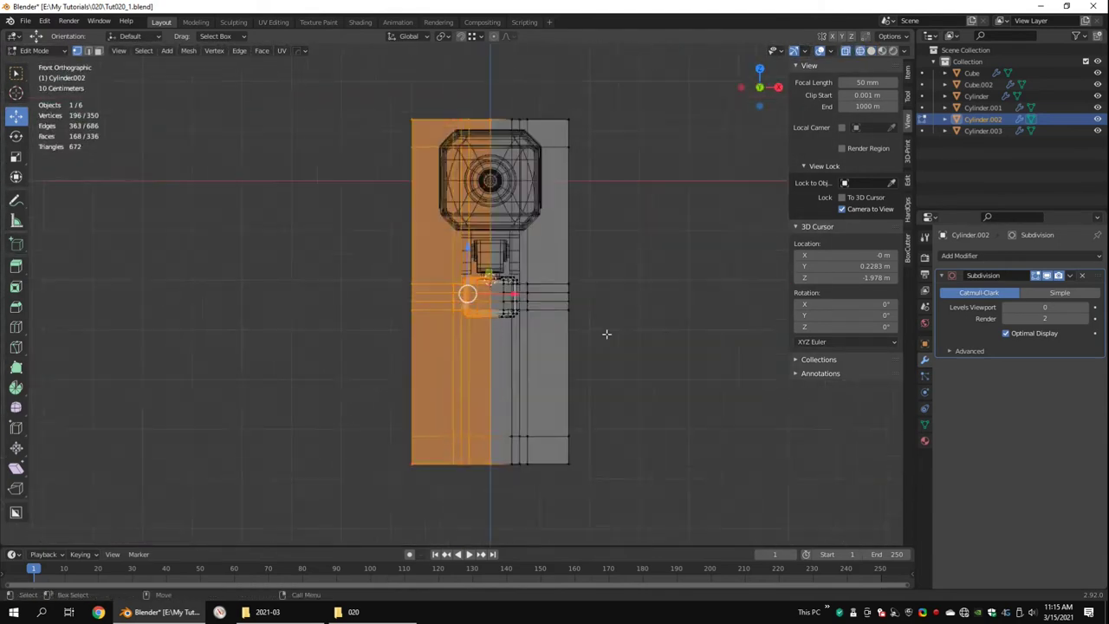
{"action": "key", "text": "alt+z"}
{"action": "mouse_move", "coordinate": [607, 334]}
{"action": "middle_mouse_down"}
{"action": "mouse_move", "coordinate": [572, 347]}
{"action": "mouse_move", "coordinate": [422, 326]}
{"action": "middle_mouse_up"}
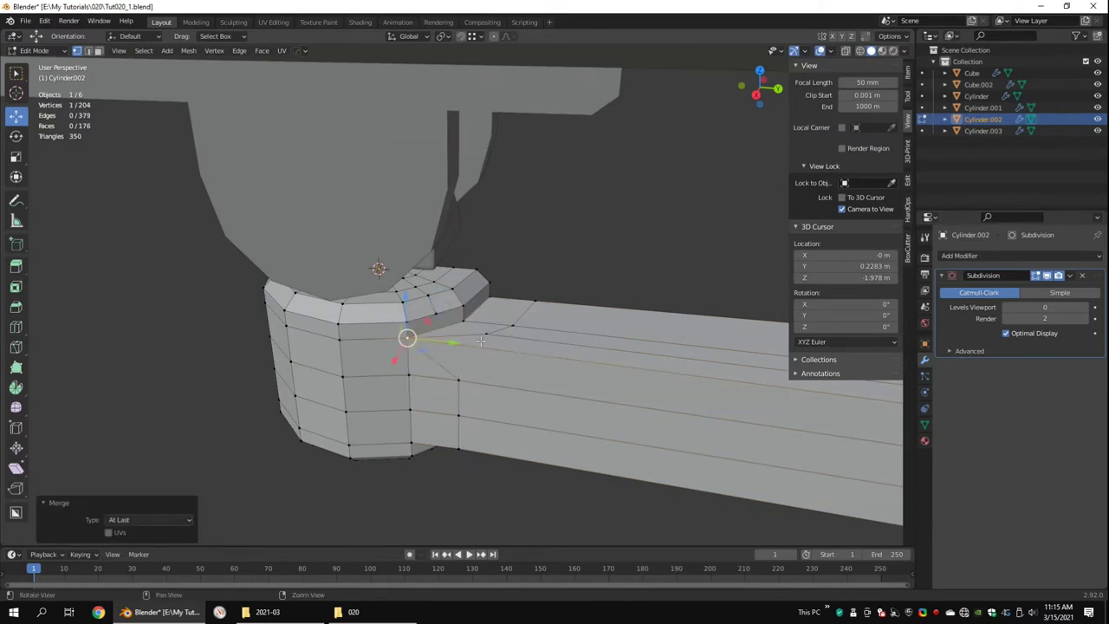
{"action": "right_click", "coordinate": [615, 433]}
{"action": "left_click", "coordinate": [577, 323]}
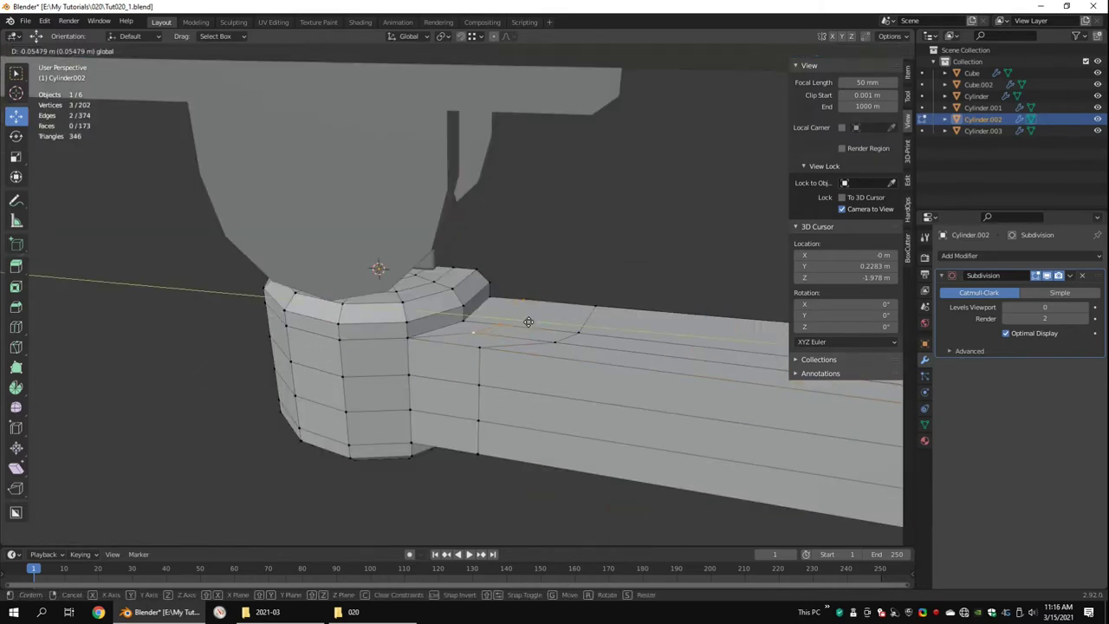
{"action": "left_click", "coordinate": [529, 321]}
{"action": "middle_click_drag", "start_coordinate": [528, 321], "coordinate": [458, 250]}
Give Cylinder.002 Subdivision level 2 and add a Mirror modifier.
{"action": "key", "text": "Tab"}
{"action": "key", "text": "ctrl+2"}
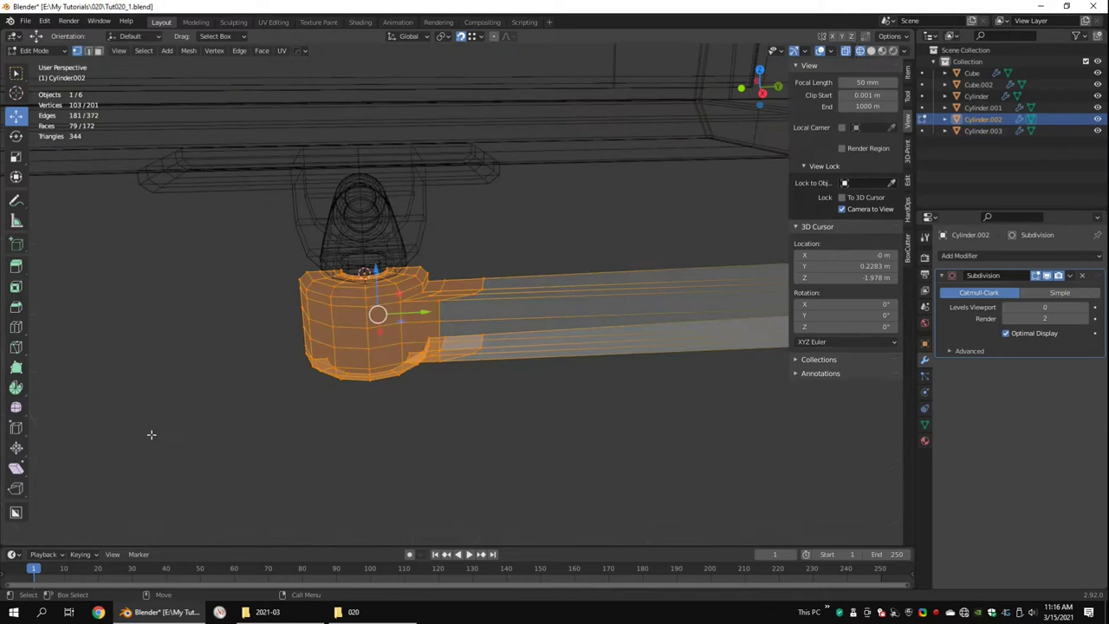
{"action": "left_click", "coordinate": [1021, 256]}
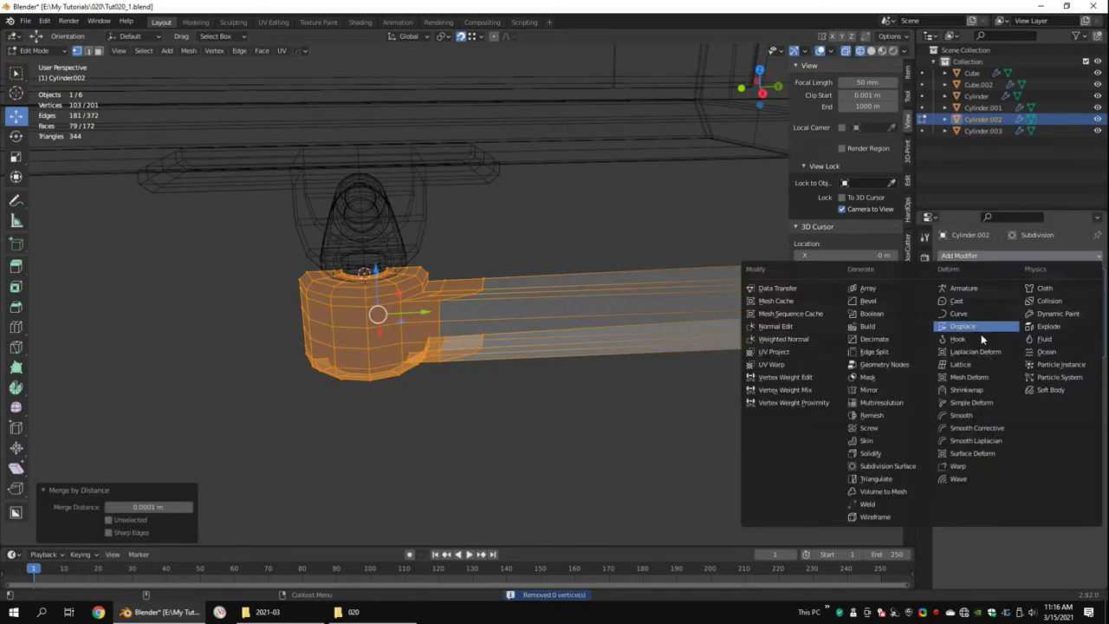
{"action": "left_click", "coordinate": [875, 371]}
Preview the arm smoothed, merge the plate's vertices and delete its extra edge loop.
{"action": "key", "text": "ctrl+2"}
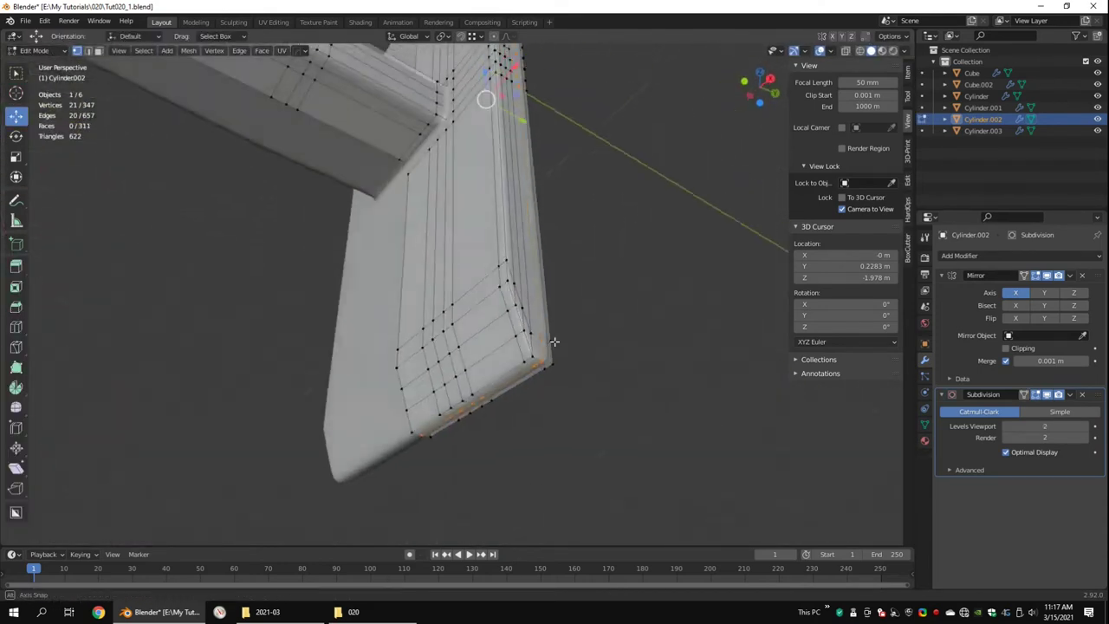
{"action": "middle_click_drag", "start_coordinate": [526, 354], "coordinate": [522, 331]}
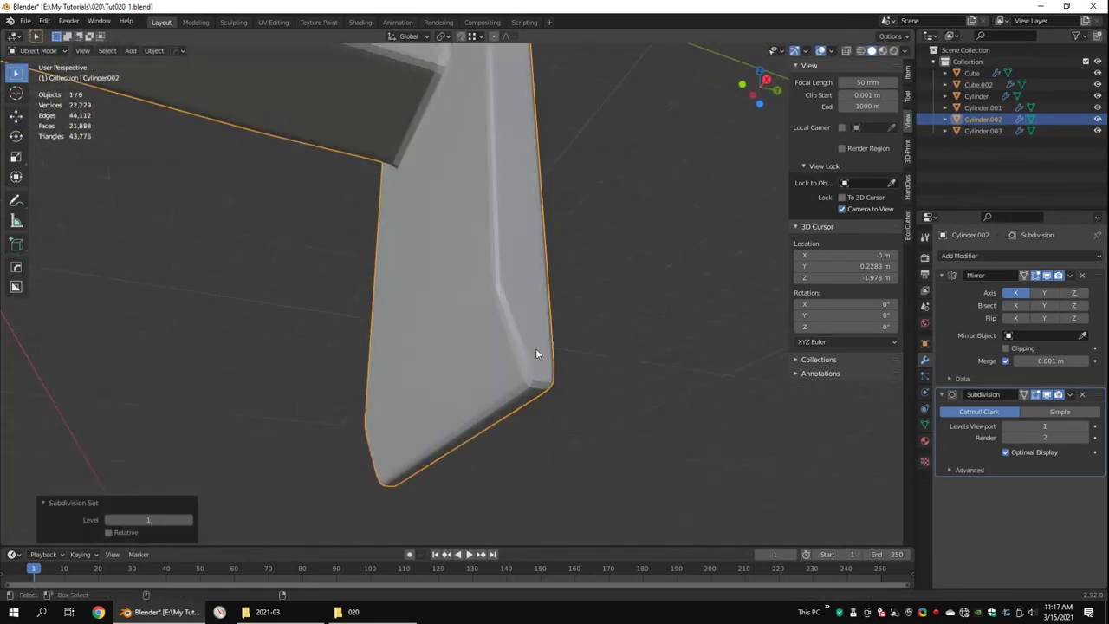
{"action": "middle_click_drag", "start_coordinate": [574, 367], "coordinate": [537, 350]}
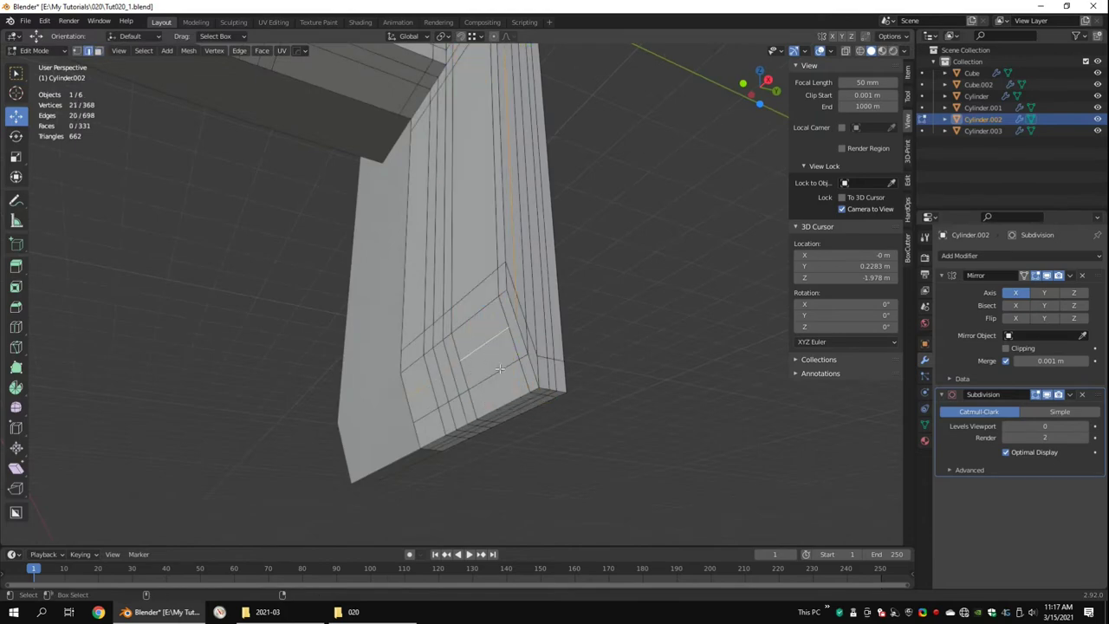
{"action": "key", "text": "ctrl+z"}
{"action": "mouse_move", "coordinate": [500, 369]}
{"action": "middle_mouse_down"}
{"action": "mouse_move", "coordinate": [530, 335]}
{"action": "mouse_move", "coordinate": [508, 376]}
{"action": "middle_mouse_up"}
{"action": "left_click", "coordinate": [622, 346]}
{"action": "left_click", "coordinate": [511, 260], "text": "alt"}
{"action": "key", "text": "x"}
Select the whole wall plate and separate it into its own object.
{"action": "middle_click_drag", "start_coordinate": [536, 273], "coordinate": [485, 286]}
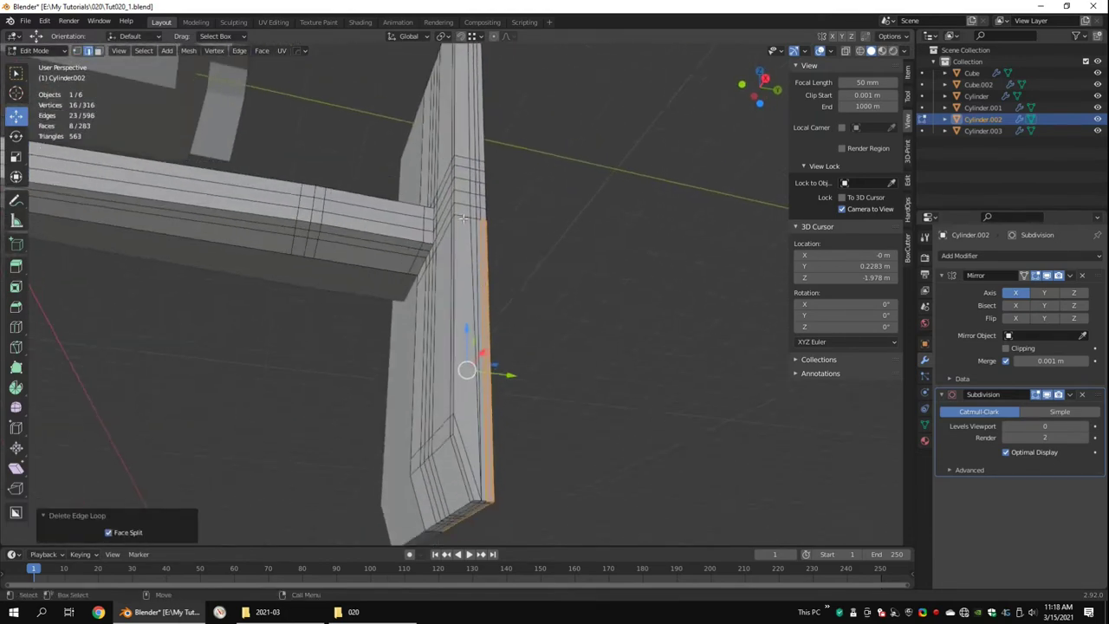
{"action": "key", "text": "alt+z"}
{"action": "left_click_drag", "start_coordinate": [527, 86], "coordinate": [407, 372]}
{"action": "right_click", "coordinate": [554, 293]}
{"action": "key", "text": "p"}
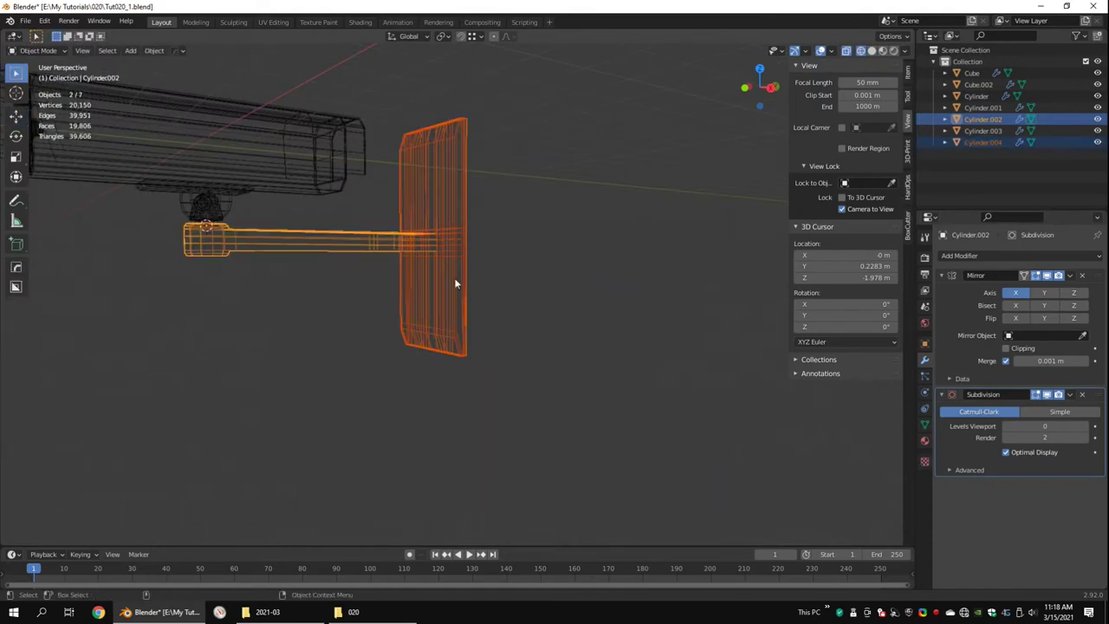
{"action": "middle_click_drag", "start_coordinate": [454, 277], "coordinate": [485, 260]}
Select and delete the vertices along the top of the post.
{"action": "left_click_drag", "start_coordinate": [531, 137], "coordinate": [370, 338]}
{"action": "key", "text": "alt+z"}
{"action": "mouse_move", "coordinate": [454, 225]}
{"action": "middle_mouse_down"}
{"action": "mouse_move", "coordinate": [468, 284]}
{"action": "mouse_move", "coordinate": [460, 349]}
{"action": "middle_mouse_up"}
{"action": "left_click", "coordinate": [468, 284], "text": "alt"}
{"action": "key", "text": "Delete"}
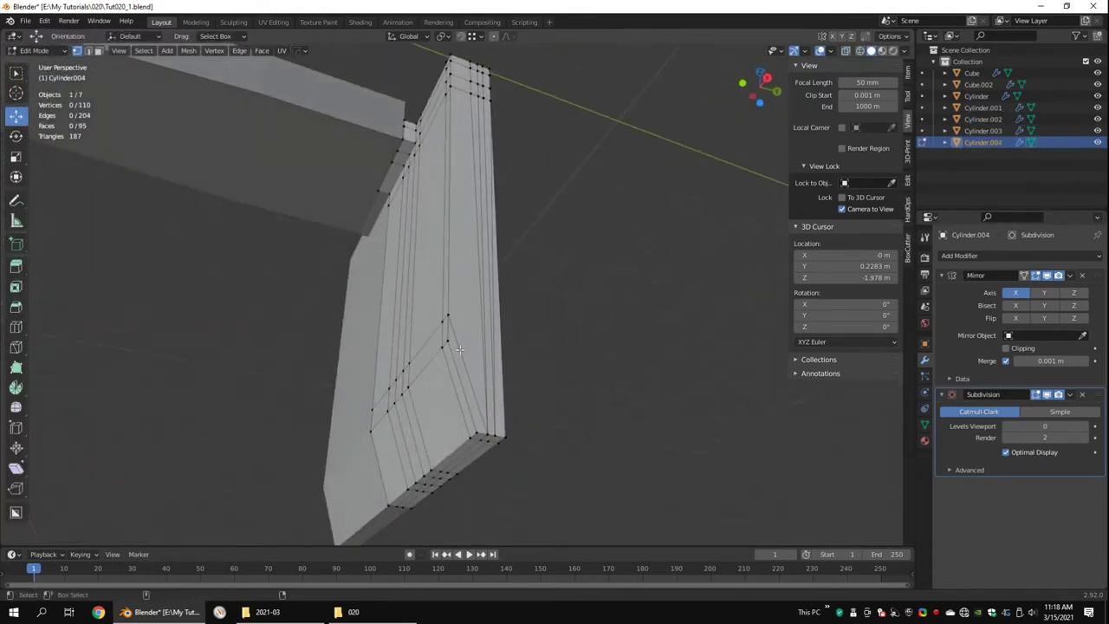
{"action": "left_click", "coordinate": [461, 303]}
Remove the edge loop along the post and knife-cut a slanted line across the plate.
{"action": "mouse_move", "coordinate": [462, 303]}
{"action": "middle_mouse_down"}
{"action": "mouse_move", "coordinate": [416, 234]}
{"action": "mouse_move", "coordinate": [448, 267]}
{"action": "middle_mouse_up"}
{"action": "left_click", "coordinate": [448, 267], "text": "alt"}
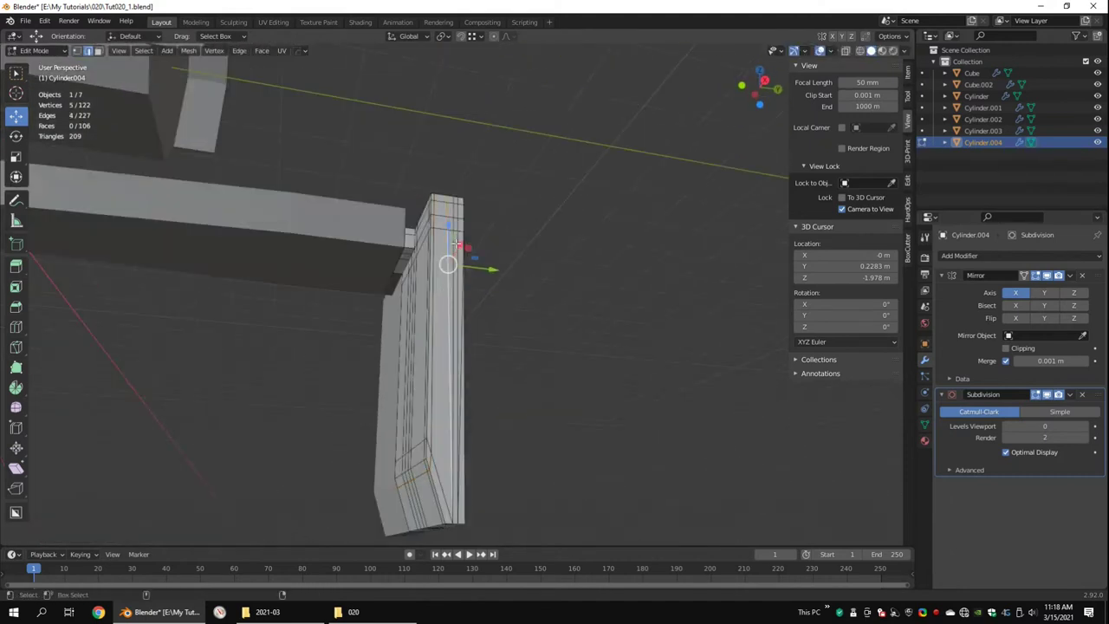
{"action": "left_click", "coordinate": [561, 438]}
{"action": "right_click", "coordinate": [520, 255]}
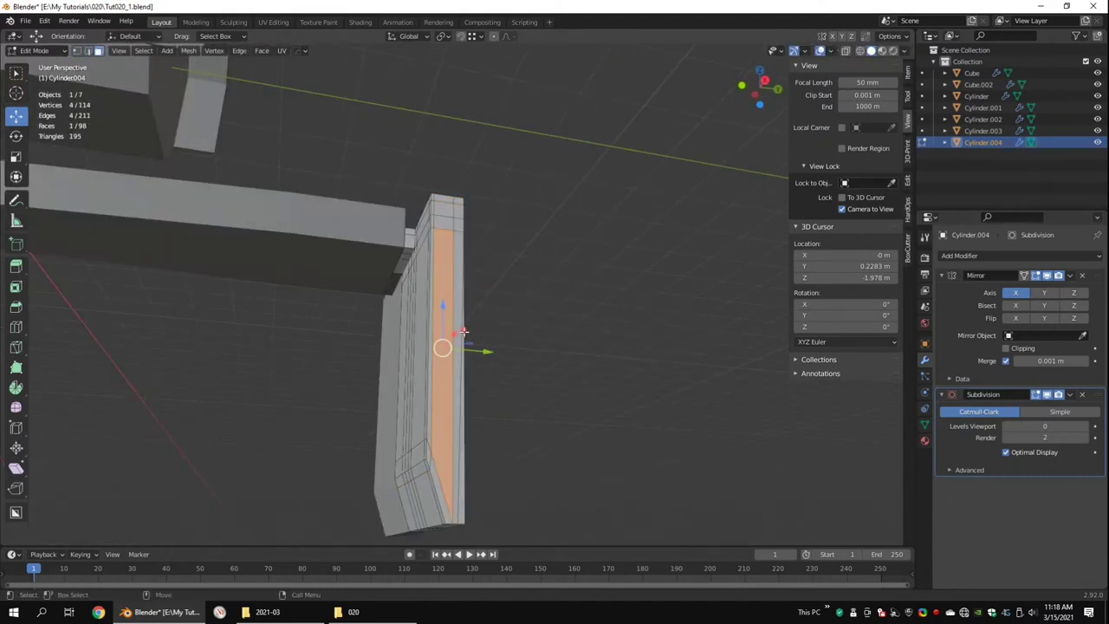
{"action": "mouse_move", "coordinate": [554, 377]}
{"action": "middle_mouse_down"}
{"action": "mouse_move", "coordinate": [465, 337]}
{"action": "mouse_move", "coordinate": [463, 365]}
{"action": "middle_mouse_up"}
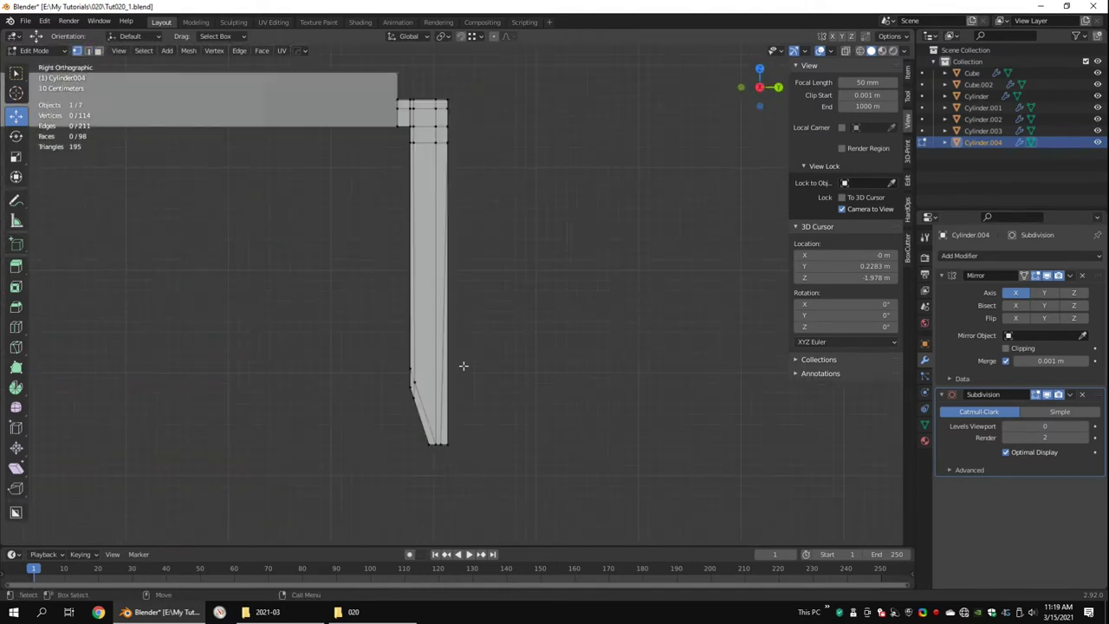
{"action": "key", "text": "Return"}
Convert the knife-cut triangles to quads and check the plate from the right side.
{"action": "middle_click_drag", "start_coordinate": [443, 260], "coordinate": [485, 329]}
{"action": "right_click", "coordinate": [395, 334]}
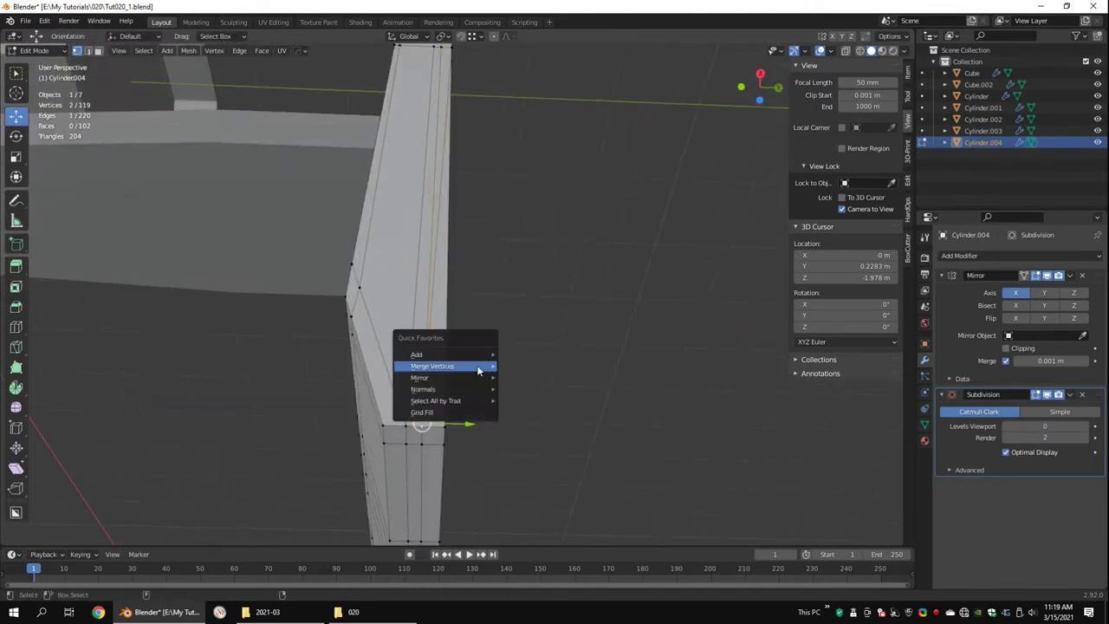
{"action": "left_click", "coordinate": [451, 364]}
{"action": "mouse_move", "coordinate": [451, 364]}
{"action": "middle_mouse_down"}
{"action": "mouse_move", "coordinate": [622, 225]}
{"action": "mouse_move", "coordinate": [520, 312]}
{"action": "mouse_move", "coordinate": [525, 421]}
{"action": "mouse_move", "coordinate": [443, 416]}
{"action": "middle_mouse_up"}
{"action": "left_click", "coordinate": [622, 225]}
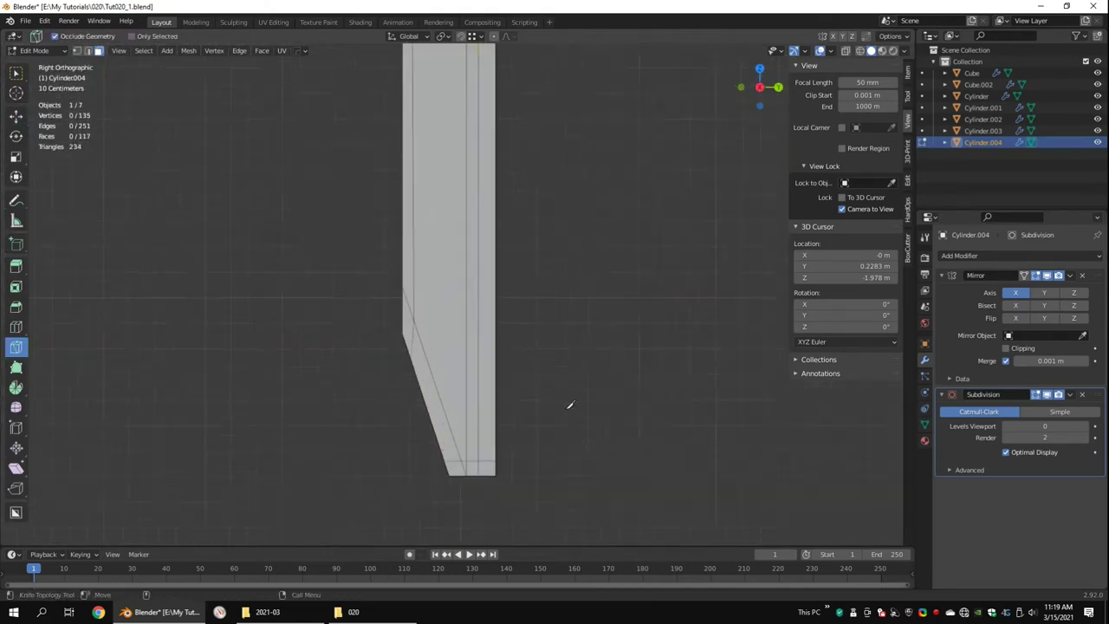
{"action": "mouse_move", "coordinate": [569, 405]}
{"action": "middle_mouse_down"}
{"action": "mouse_move", "coordinate": [459, 354]}
{"action": "mouse_move", "coordinate": [458, 318]}
{"action": "mouse_move", "coordinate": [527, 274]}
{"action": "mouse_move", "coordinate": [504, 298]}
{"action": "middle_mouse_up"}
{"action": "key", "text": "ctrl+z"}
Subdivide an edge loop near the plate bottom and slide the new loop into position.
{"action": "key", "text": "ctrl+2"}
{"action": "left_click_drag", "start_coordinate": [450, 231], "coordinate": [282, 257]}
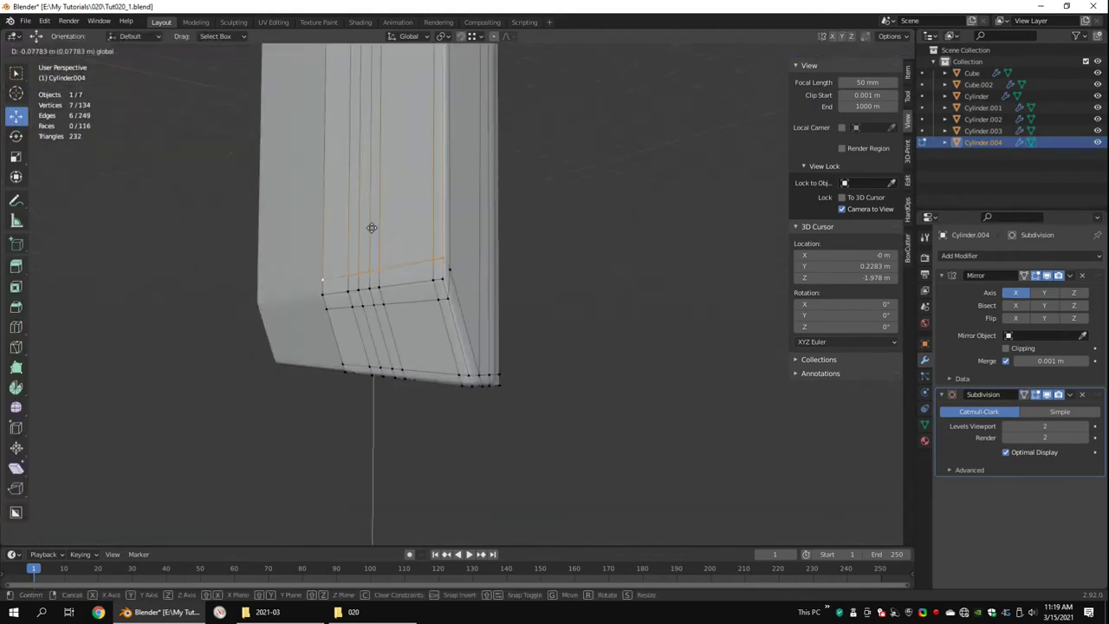
{"action": "left_click", "coordinate": [392, 306], "text": "alt"}
{"action": "mouse_move", "coordinate": [392, 307]}
{"action": "middle_mouse_down"}
{"action": "mouse_move", "coordinate": [494, 303]}
{"action": "mouse_move", "coordinate": [485, 294]}
{"action": "middle_mouse_up"}
{"action": "left_click", "coordinate": [399, 264], "text": "alt"}
{"action": "right_click", "coordinate": [572, 312]}
{"action": "left_click", "coordinate": [582, 318]}
{"action": "right_click", "coordinate": [520, 292]}
{"action": "left_click", "coordinate": [515, 390]}
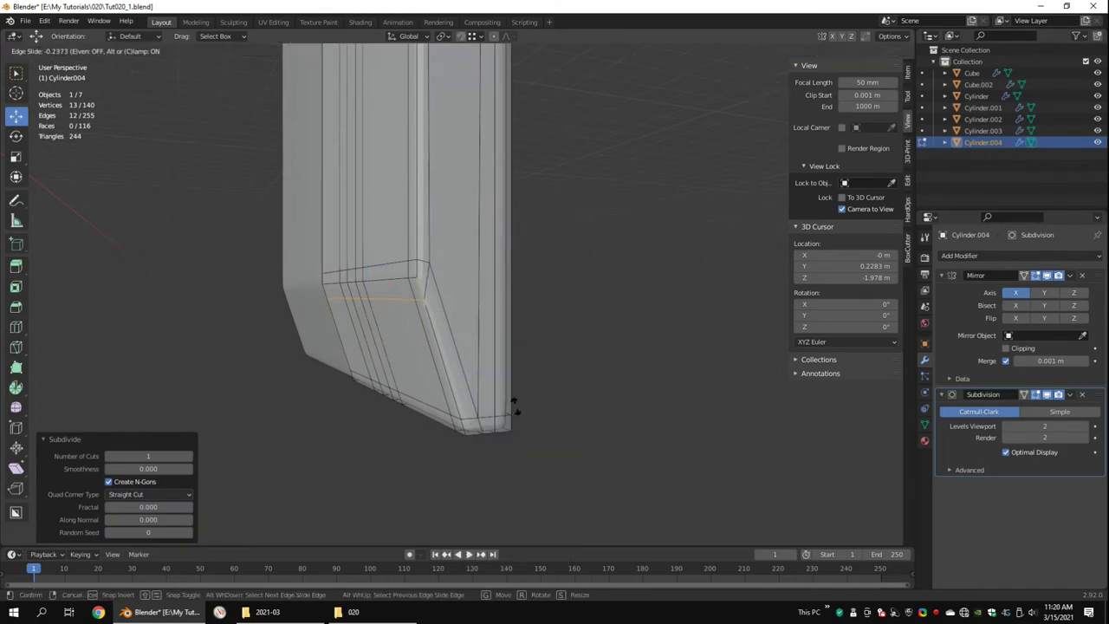
{"action": "left_click", "coordinate": [433, 247]}
Select the whole plate mesh, flip its face normals and move it into place.
{"action": "key", "text": "Tab"}
{"action": "scroll", "coordinate": [544, 319], "scroll_direction": "down", "scroll_amount": 5}
{"action": "key", "text": "Tab"}
{"action": "key", "text": "alt+z"}
{"action": "key", "text": "a"}
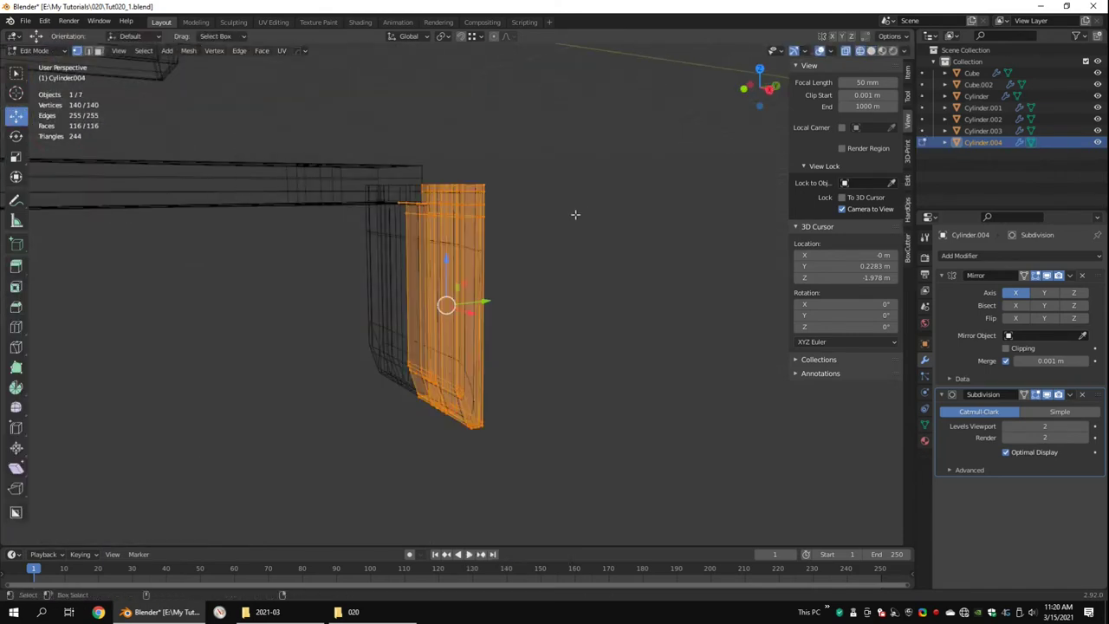
{"action": "key", "text": "alt+z"}
{"action": "key", "text": "alt+n"}
{"action": "left_click", "coordinate": [581, 242]}
{"action": "middle_click_drag", "start_coordinate": [580, 243], "coordinate": [461, 165]}
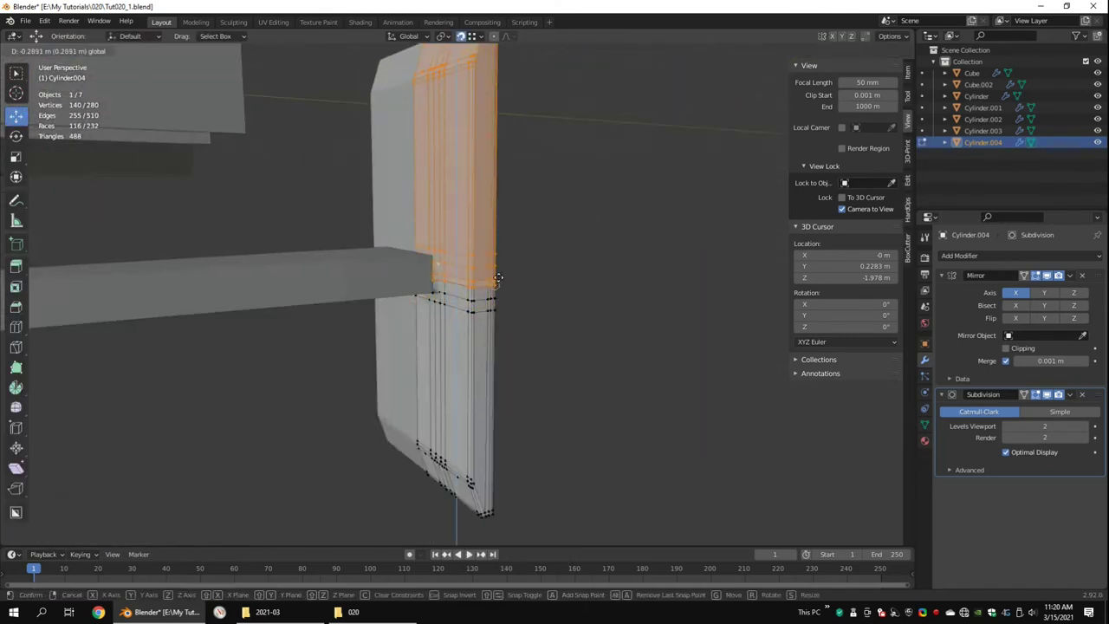
{"action": "left_click", "coordinate": [498, 277]}
Join the plate back into the arm Cylinder.002 and merge overlapping vertices by distance.
{"action": "right_click", "coordinate": [458, 322]}
{"action": "key", "text": "Tab"}
{"action": "key", "text": "Tab"}
{"action": "key", "text": "alt+z"}
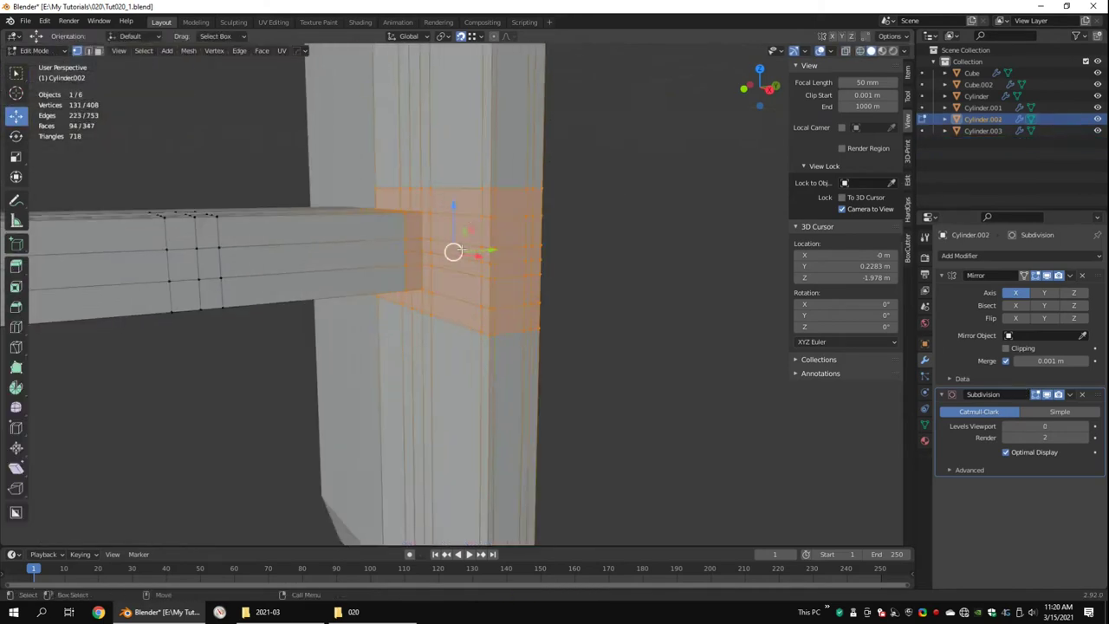
{"action": "scroll", "coordinate": [460, 250], "scroll_direction": "down", "scroll_amount": 3}
{"action": "key", "text": "alt+z"}
{"action": "key", "text": "alt+z"}
{"action": "key", "text": "Tab"}
Preview the finished bracket at subdivision level 2 and orbit around it.
{"action": "key", "text": "ctrl+2"}
{"action": "middle_click_drag", "start_coordinate": [444, 215], "coordinate": [425, 253]}
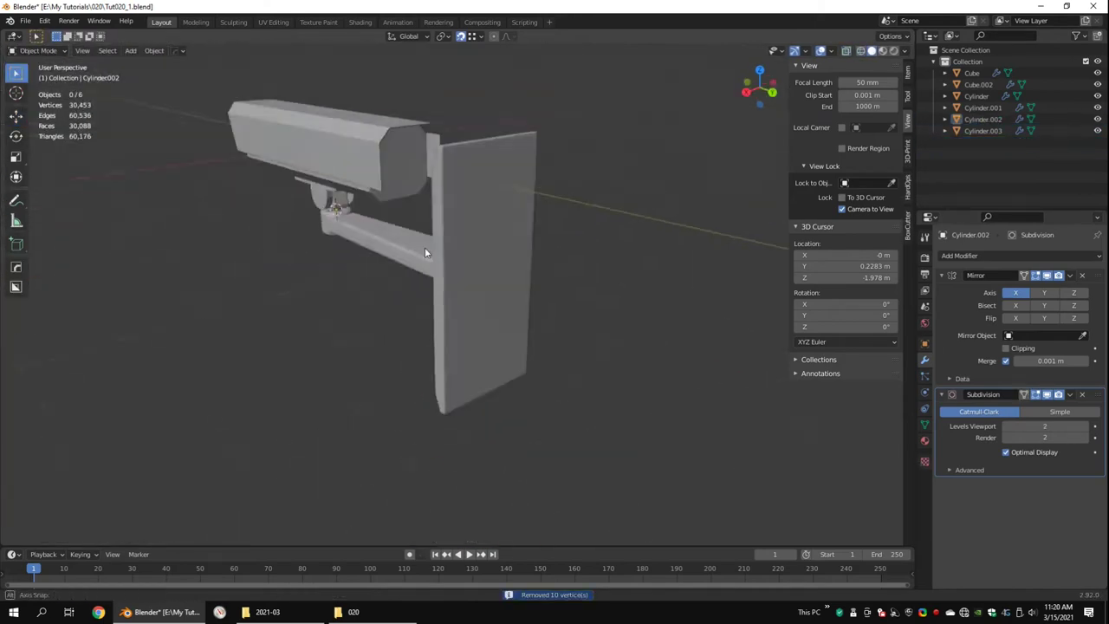
{"action": "scroll", "coordinate": [424, 252], "scroll_direction": "up", "scroll_amount": 5}
{"action": "scroll", "coordinate": [499, 255], "scroll_direction": "down", "scroll_amount": 3}
{"action": "key", "text": "Tab"}
{"action": "scroll", "coordinate": [425, 208], "scroll_direction": "down", "scroll_amount": 3}
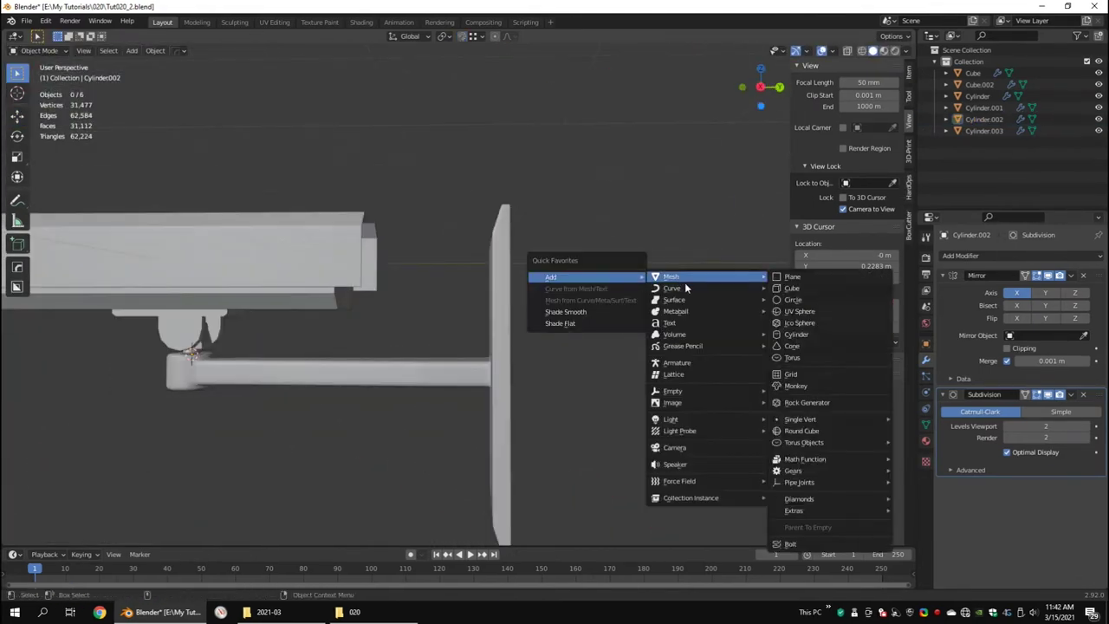
Snap the 3D cursor to the selection, add a bolt, and bevel and edge-slide its head.
{"action": "key", "text": "shift+s"}
{"action": "left_click", "coordinate": [430, 456]}
{"action": "key", "text": "Tab"}
{"action": "key", "text": "shift+z"}
{"action": "key", "text": "q"}
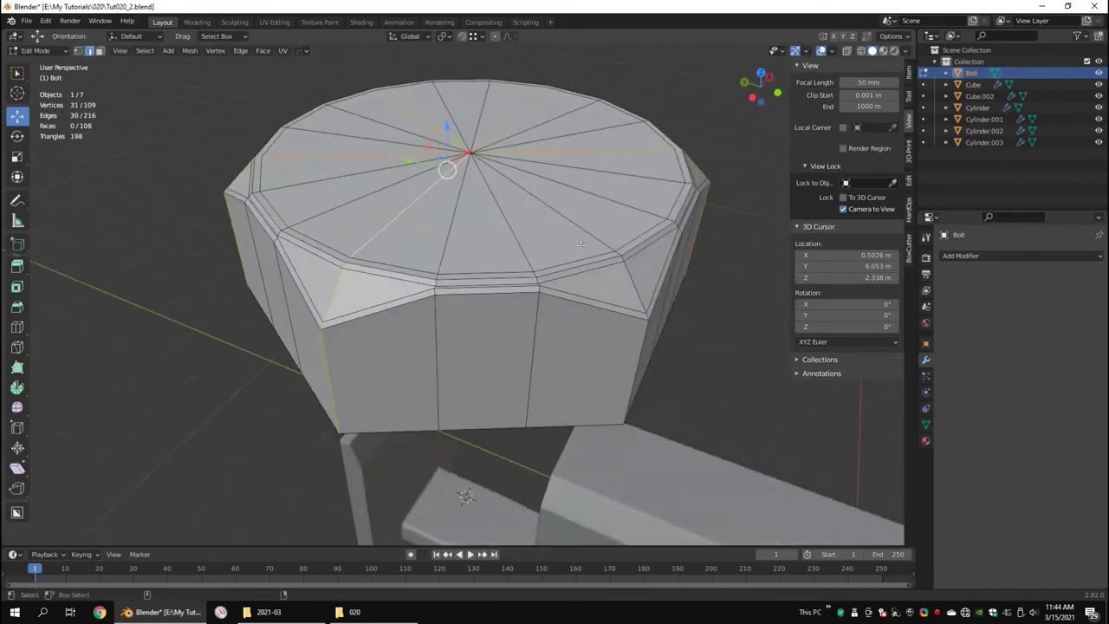
{"action": "left_click", "coordinate": [670, 317]}
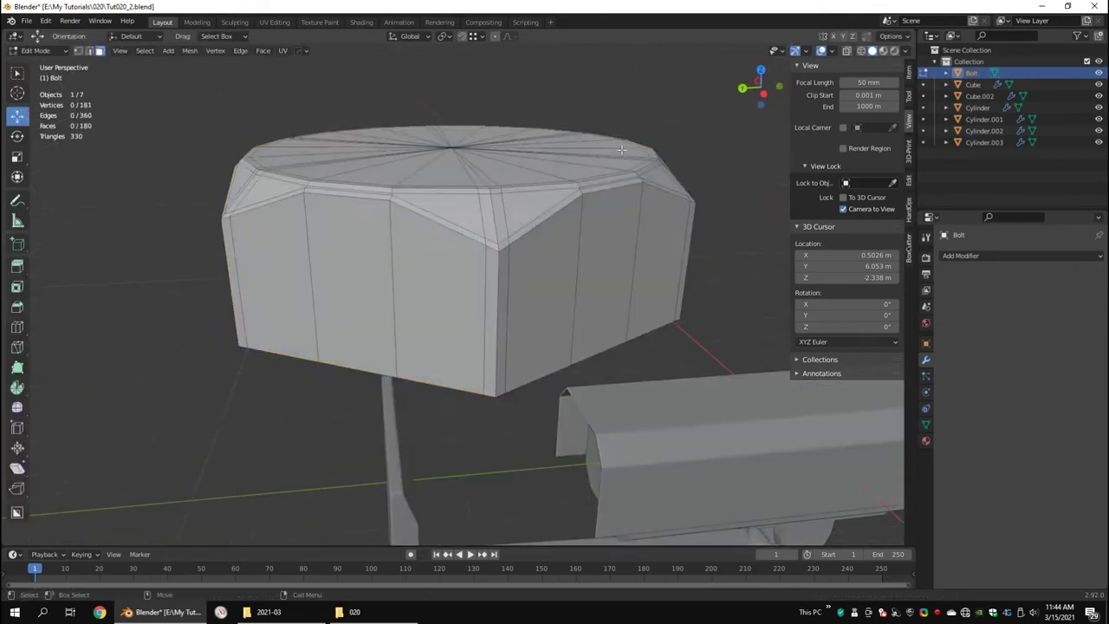
{"action": "left_click", "coordinate": [669, 236]}
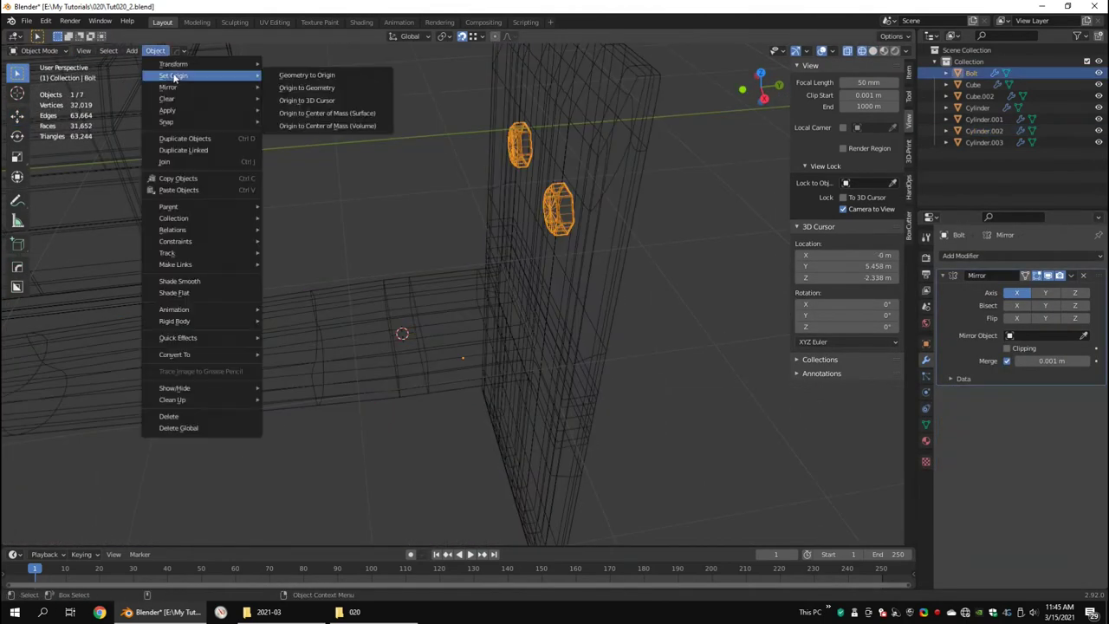
Finish the bolt's Mirror modifier and bridge the bracket's selected edge loops with faces.
{"action": "left_click", "coordinate": [1071, 276]}
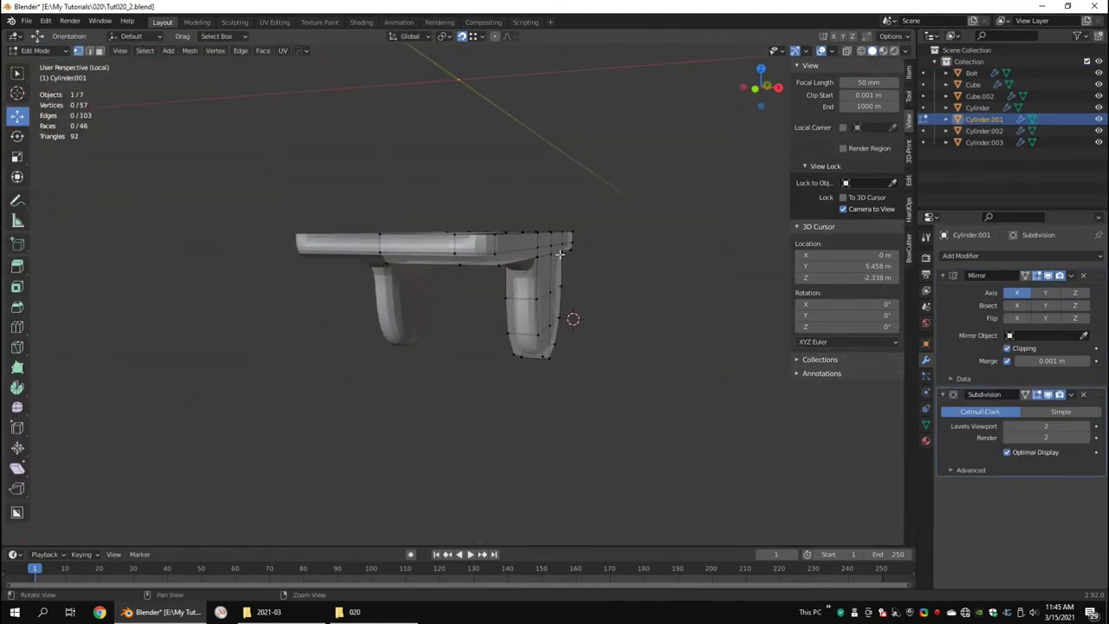
{"action": "middle_click_drag", "start_coordinate": [333, 276], "coordinate": [346, 277]}
{"action": "right_click", "coordinate": [545, 366]}
{"action": "left_click", "coordinate": [545, 366]}
{"action": "middle_click_drag", "start_coordinate": [545, 367], "coordinate": [457, 272]}
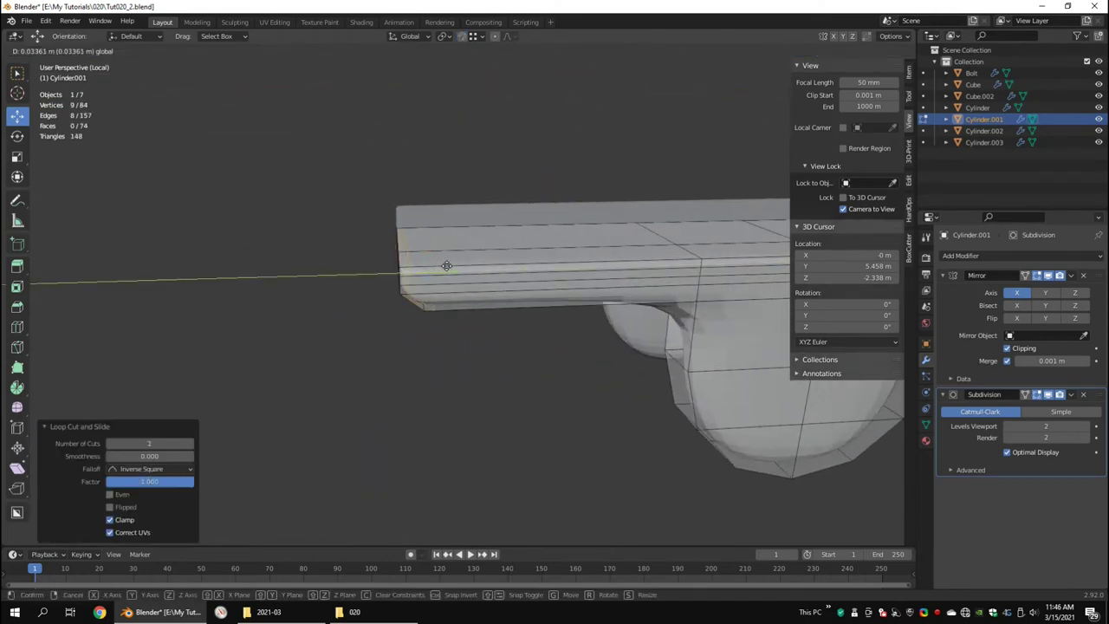
Add two loop cuts across the U-bracket, inset its leg faces and slide an edge loop.
{"action": "left_click", "coordinate": [395, 282]}
{"action": "key", "text": "1"}
{"action": "mouse_move", "coordinate": [454, 227]}
{"action": "middle_mouse_down"}
{"action": "mouse_move", "coordinate": [395, 282]}
{"action": "mouse_move", "coordinate": [437, 208]}
{"action": "middle_mouse_up"}
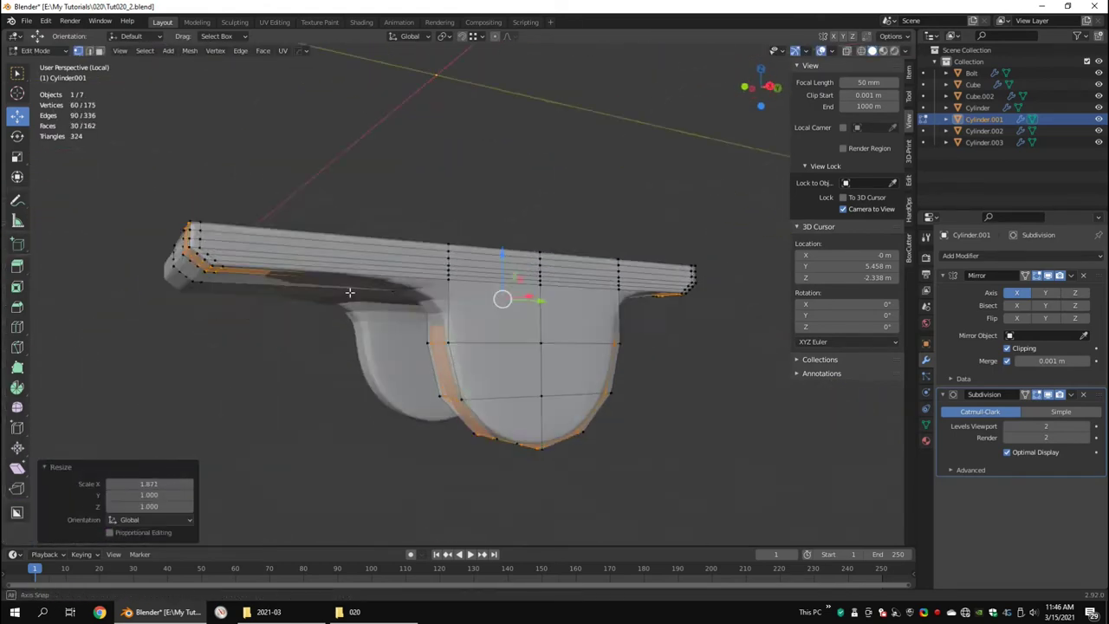
{"action": "middle_click_drag", "start_coordinate": [349, 292], "coordinate": [342, 203]}
{"action": "key", "text": "ctrl+r"}
{"action": "left_click", "coordinate": [501, 223]}
{"action": "key", "text": "ctrl+r"}
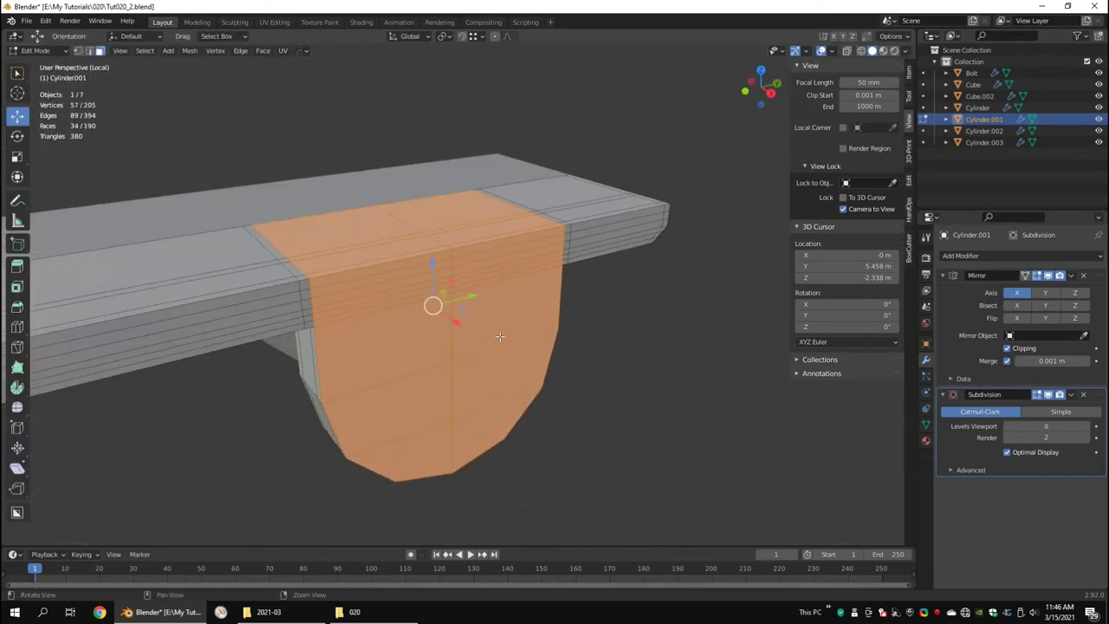
{"action": "key", "text": "i"}
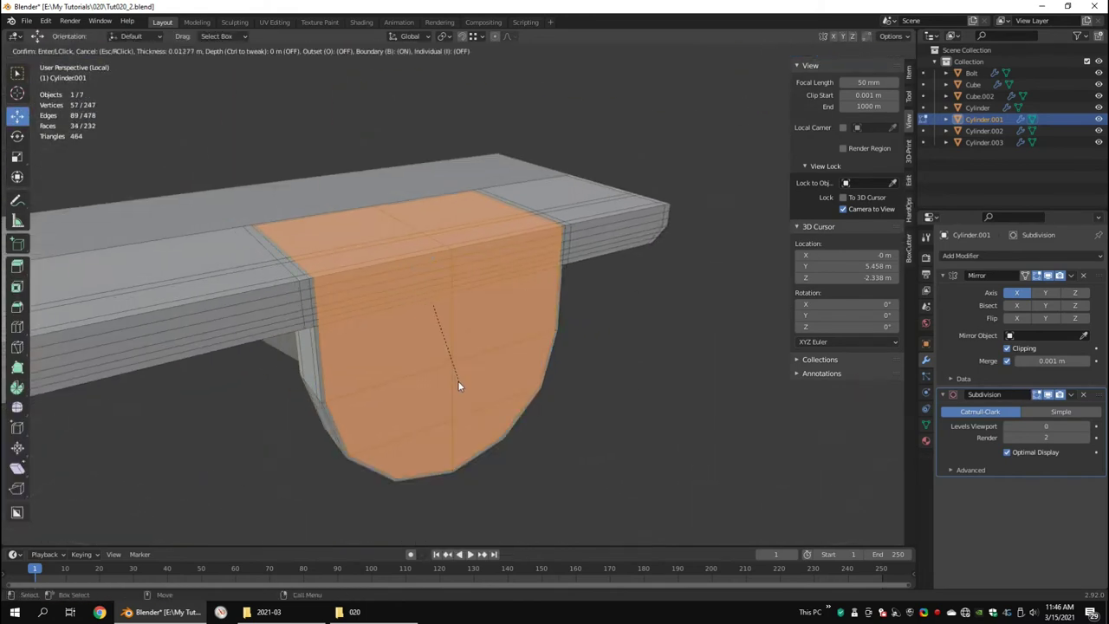
{"action": "left_click", "coordinate": [439, 371]}
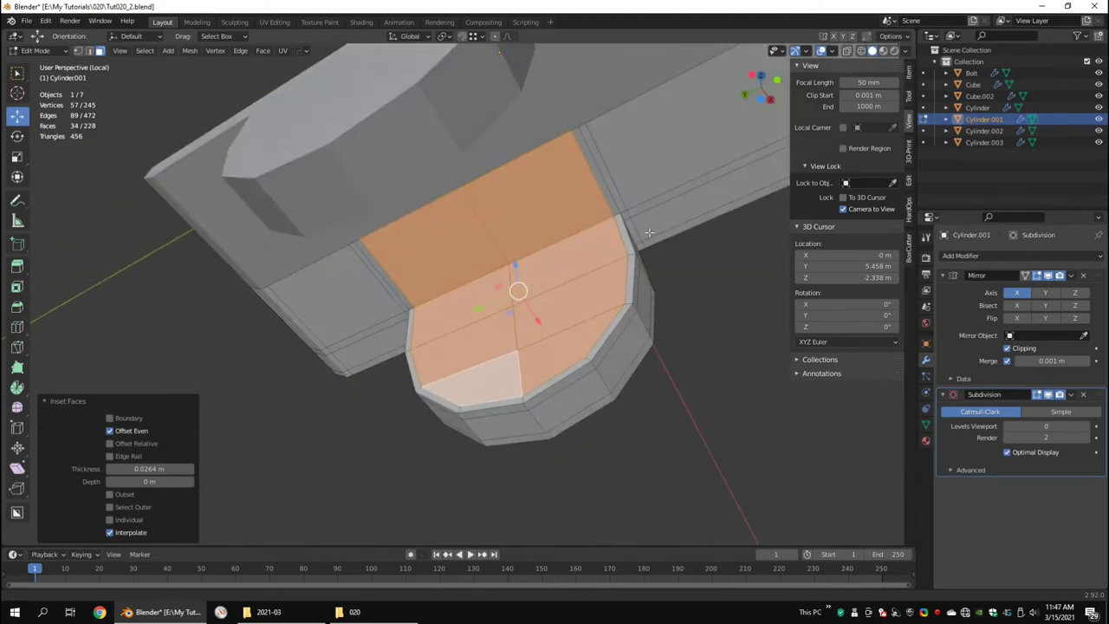
{"action": "key", "text": "g"}
{"action": "key", "text": "g"}
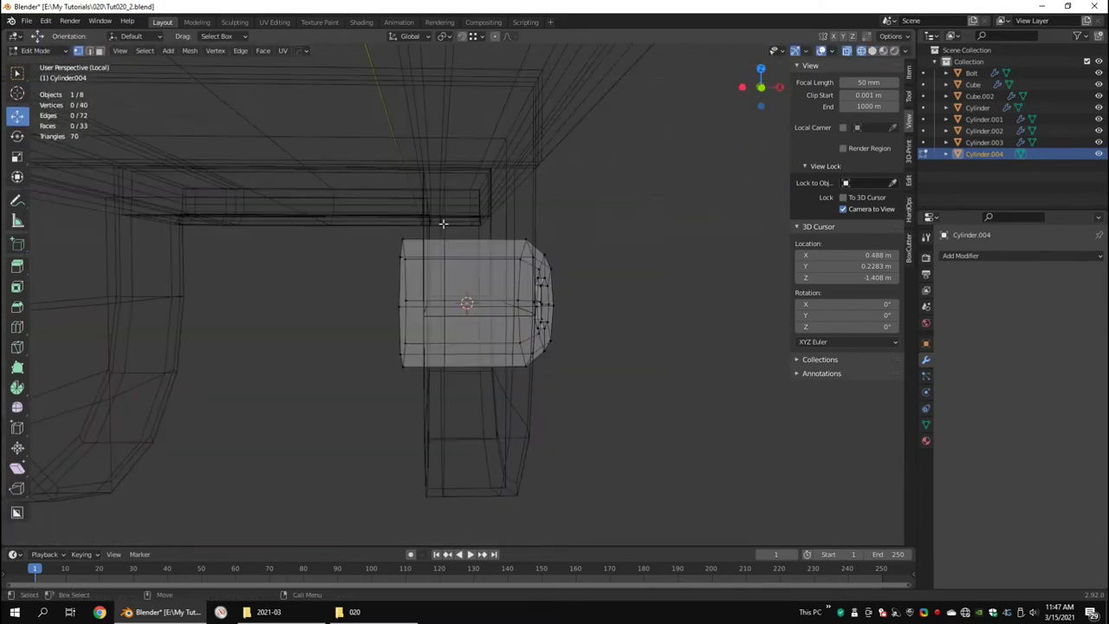
Scale the extruded face slightly smaller and delete the selected hole face.
{"action": "key", "text": "alt+z"}
{"action": "key", "text": "s"}
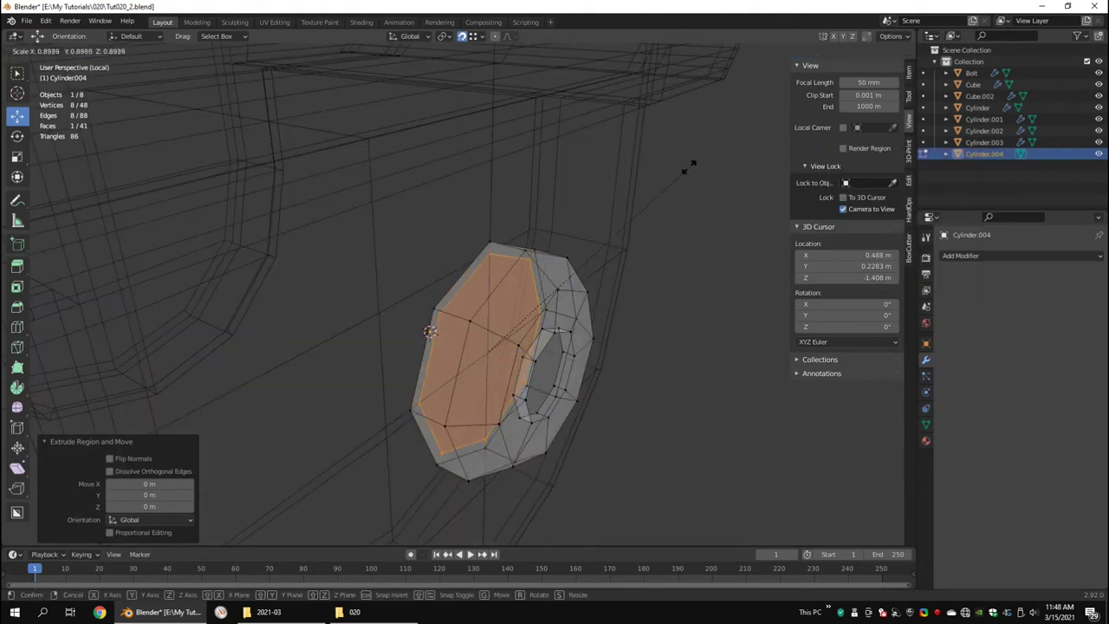
{"action": "left_click", "coordinate": [687, 170]}
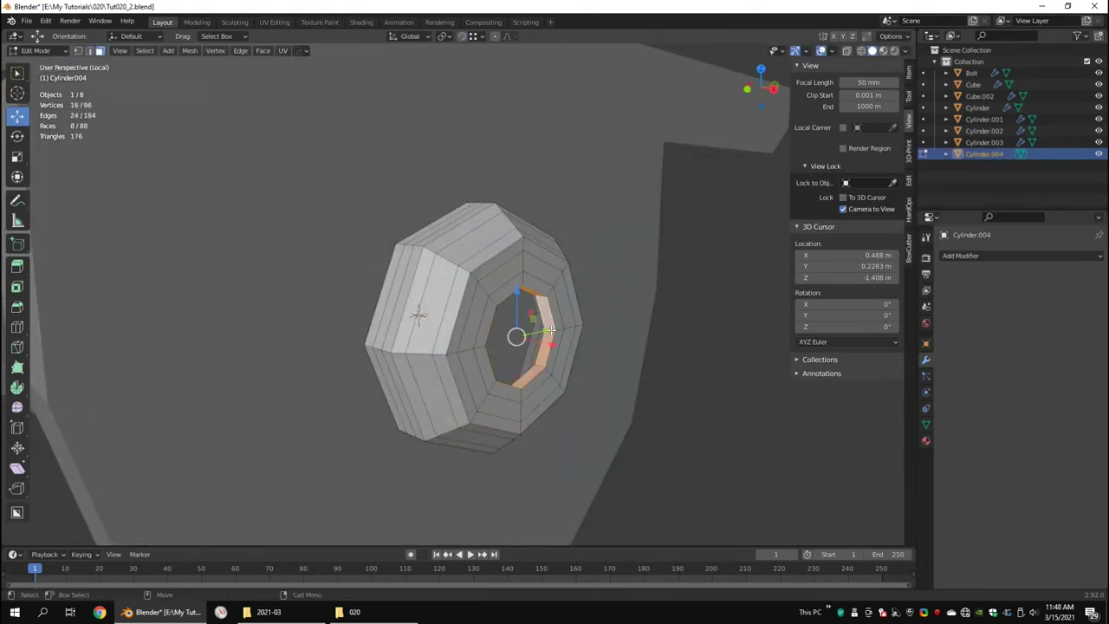
{"action": "middle_click_drag", "start_coordinate": [551, 330], "coordinate": [575, 346]}
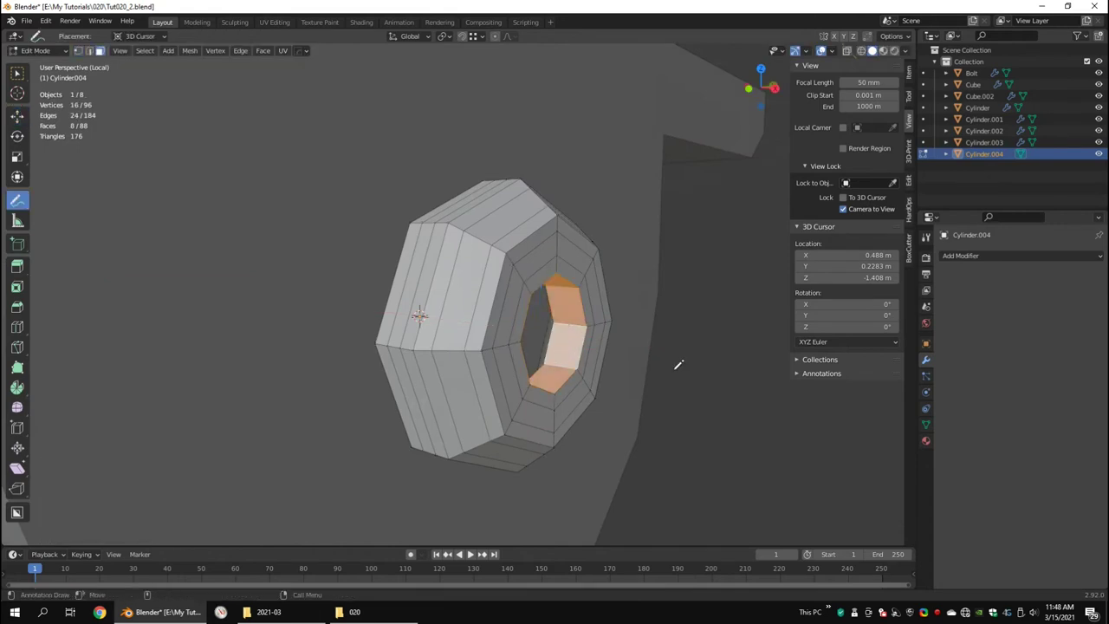
Separate the hole faces into a new ring piece, then extrude and shrink its inner ring.
{"action": "key", "text": "p"}
{"action": "key", "text": "Tab"}
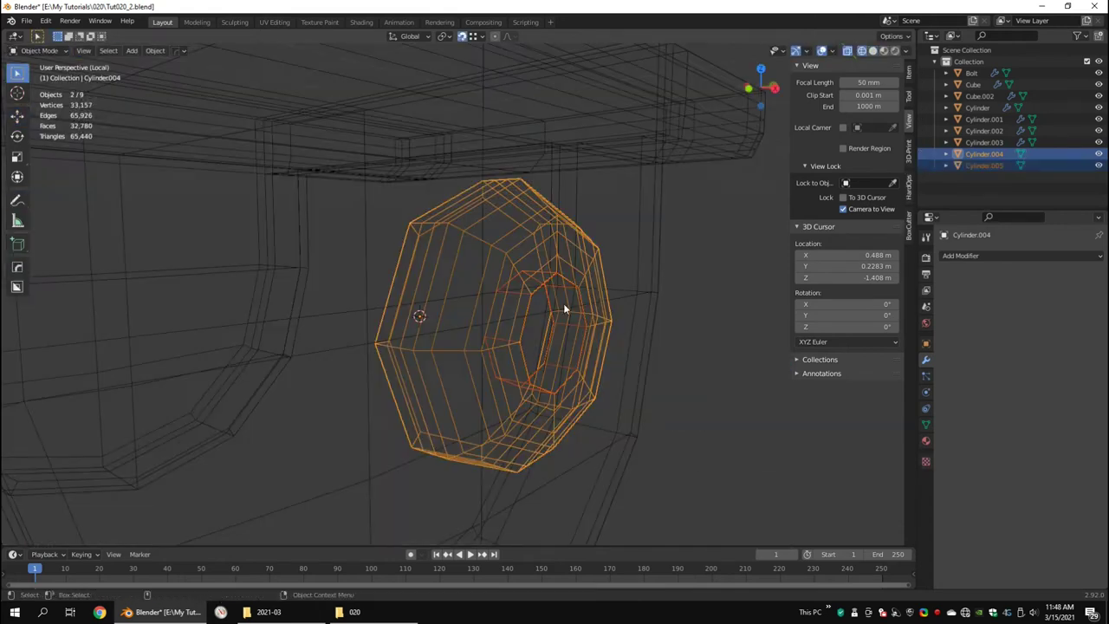
{"action": "key", "text": "g"}
{"action": "key", "text": "x"}
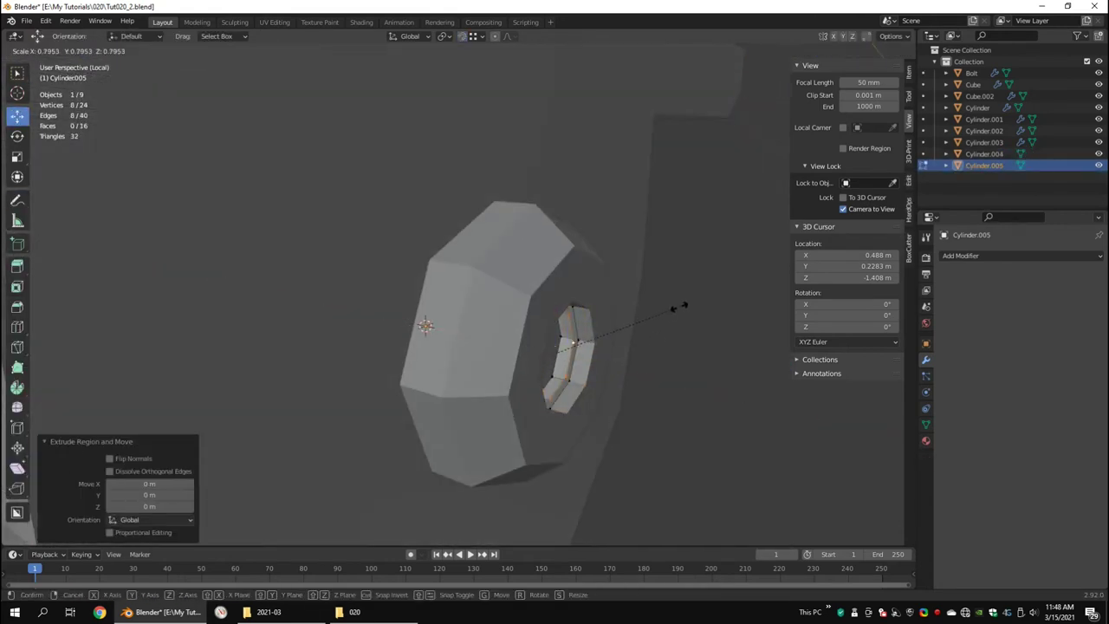
{"action": "left_click", "coordinate": [681, 307]}
{"action": "scroll", "coordinate": [498, 285], "scroll_direction": "up", "scroll_amount": 5}
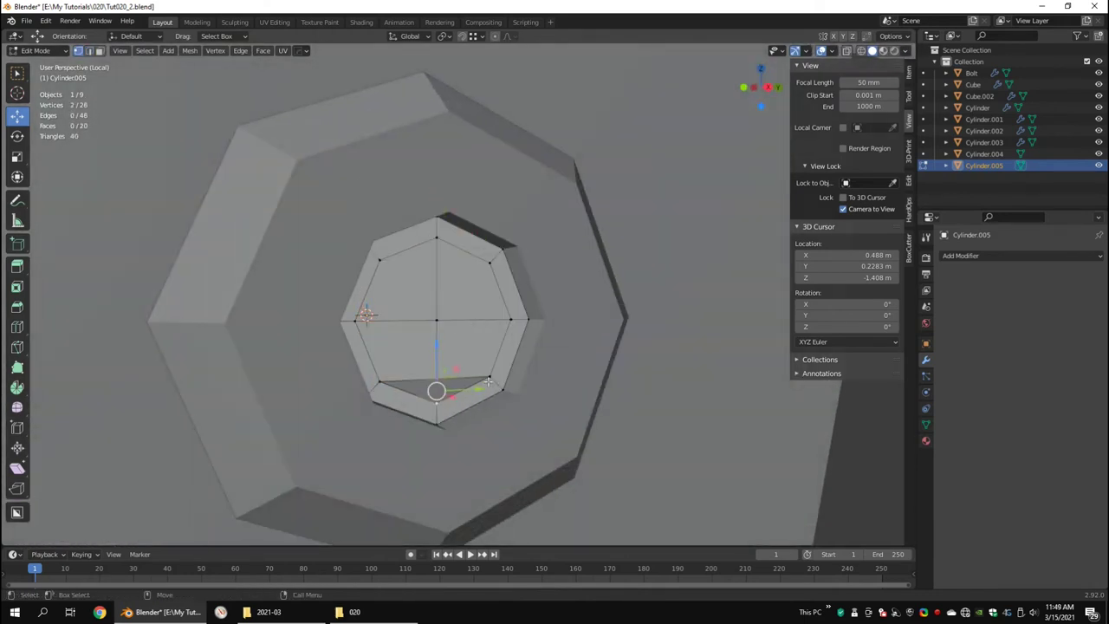
{"action": "key", "text": "Tab"}
Smooth the bracket at subdivision level 2 and save the file as Tut020_2.blend.
{"action": "left_click", "coordinate": [460, 265], "text": "shift"}
{"action": "key", "text": "KP_Divide"}
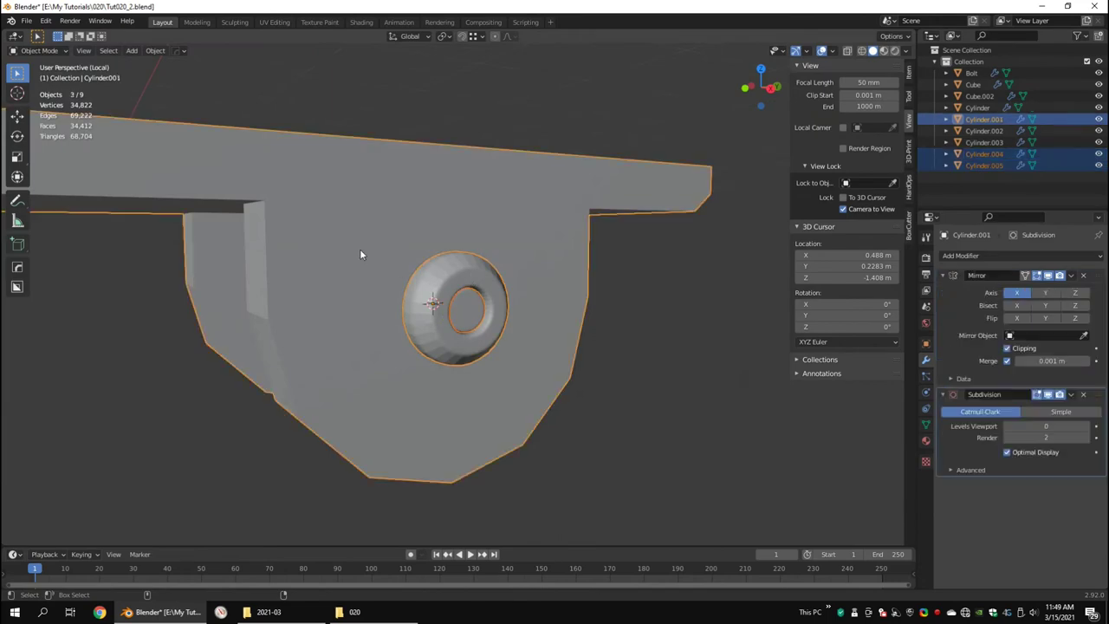
{"action": "key", "text": "ctrl+2"}
{"action": "mouse_move", "coordinate": [520, 282]}
{"action": "middle_mouse_down"}
{"action": "mouse_move", "coordinate": [628, 283]}
{"action": "mouse_move", "coordinate": [514, 208]}
{"action": "mouse_move", "coordinate": [506, 314]}
{"action": "mouse_move", "coordinate": [562, 343]}
{"action": "mouse_move", "coordinate": [369, 320]}
{"action": "mouse_move", "coordinate": [355, 285]}
{"action": "mouse_move", "coordinate": [668, 282]}
{"action": "middle_mouse_up"}
{"action": "scroll", "coordinate": [507, 308], "scroll_direction": "up", "scroll_amount": 3}
{"action": "key", "text": "ctrl+s"}
{"action": "scroll", "coordinate": [511, 298], "scroll_direction": "down", "scroll_amount": 5}
Add a supporting edge loop along the bracket to tighten its edges.
{"action": "key", "text": "Tab"}
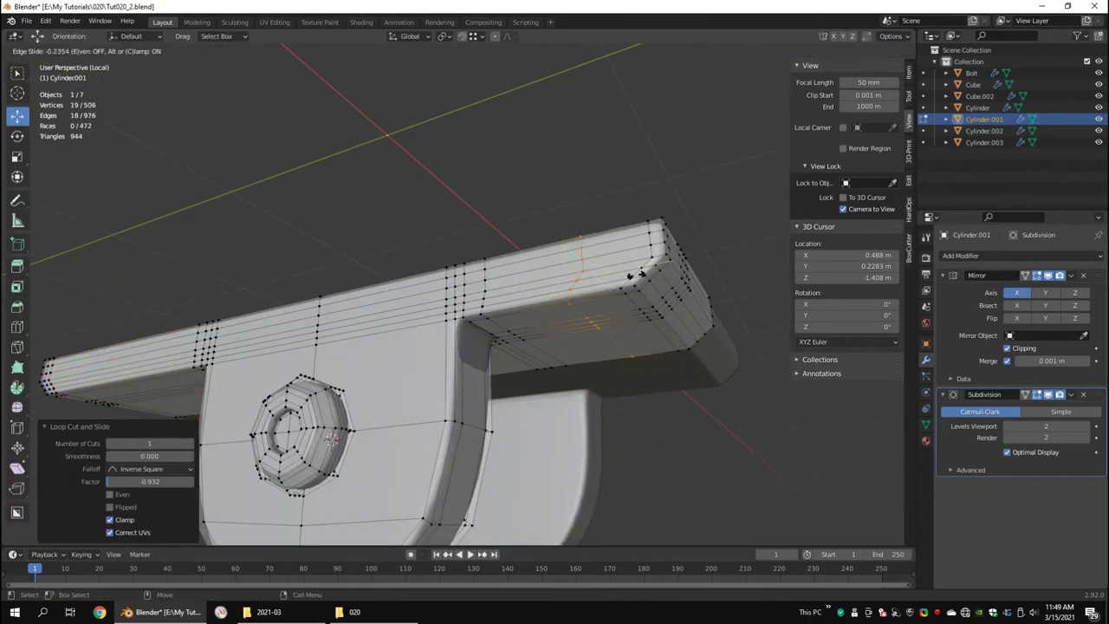
{"action": "key", "text": "Tab"}
{"action": "key", "text": "KP_Divide"}
{"action": "scroll", "coordinate": [484, 312], "scroll_direction": "down", "scroll_amount": 4}
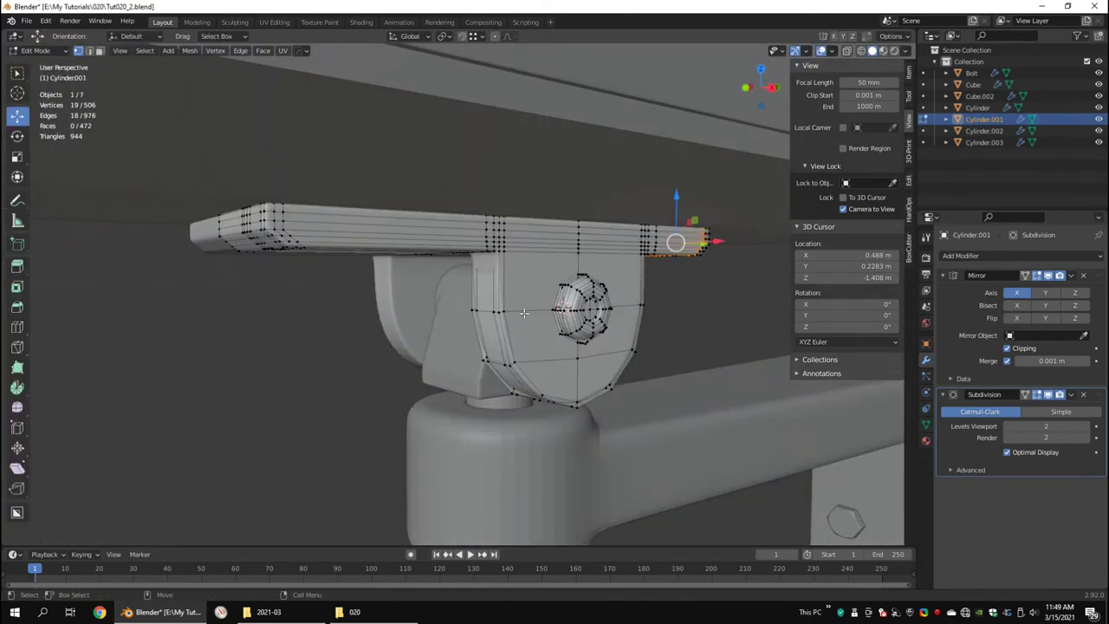
{"action": "key", "text": "alt+a"}
Orbit around the smoothed bracket, selecting the bracket and then the camera housing.
{"action": "middle_click_drag", "start_coordinate": [571, 310], "coordinate": [522, 304]}
{"action": "scroll", "coordinate": [400, 322], "scroll_direction": "up", "scroll_amount": 4}
{"action": "left_click", "coordinate": [400, 322]}
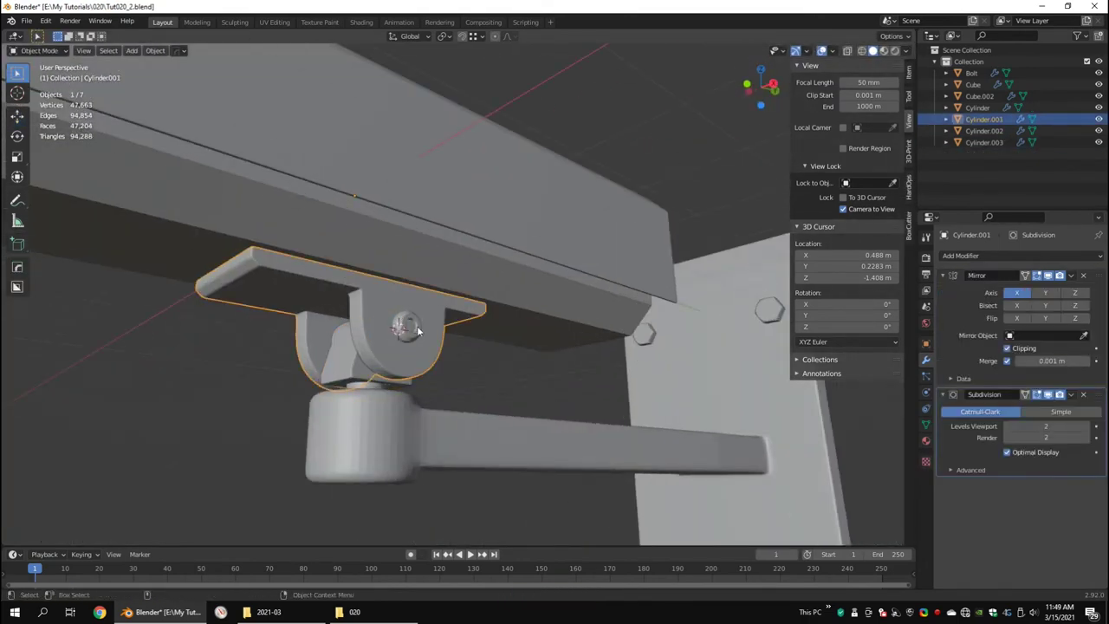
{"action": "middle_click_drag", "start_coordinate": [417, 330], "coordinate": [435, 349]}
{"action": "left_click", "coordinate": [487, 290]}
{"action": "scroll", "coordinate": [438, 280], "scroll_direction": "down", "scroll_amount": 4}
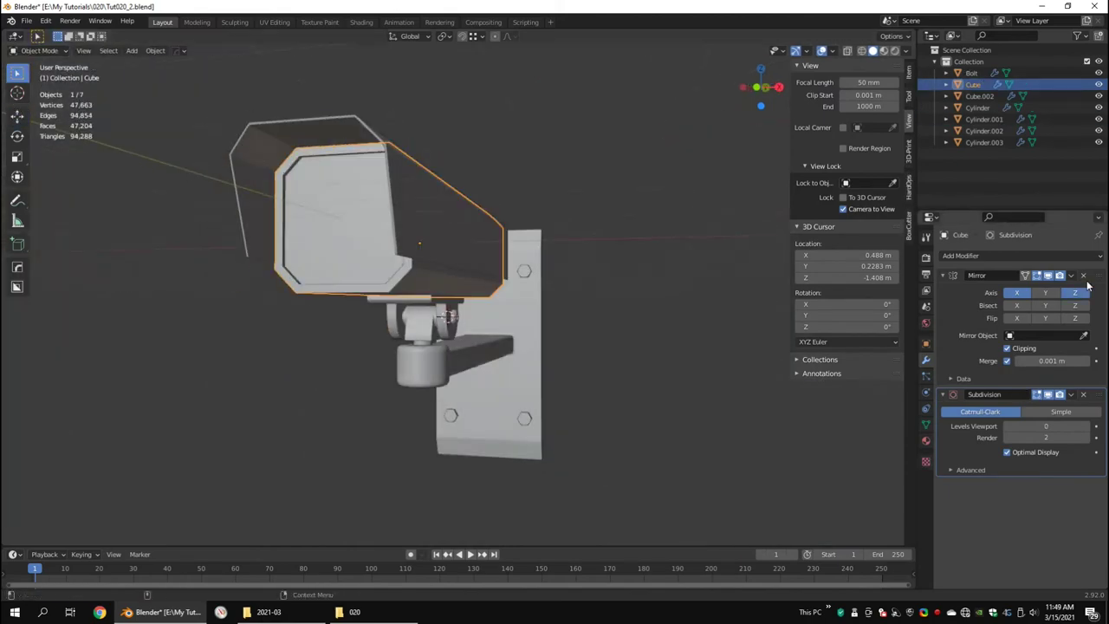
Snap the 3D cursor to the bracket joint's pivot point.
{"action": "scroll", "coordinate": [389, 325], "scroll_direction": "up", "scroll_amount": 4}
{"action": "scroll", "coordinate": [389, 325], "scroll_direction": "up", "scroll_amount": 3}
{"action": "key", "text": "alt+z"}
{"action": "left_click", "coordinate": [457, 260]}
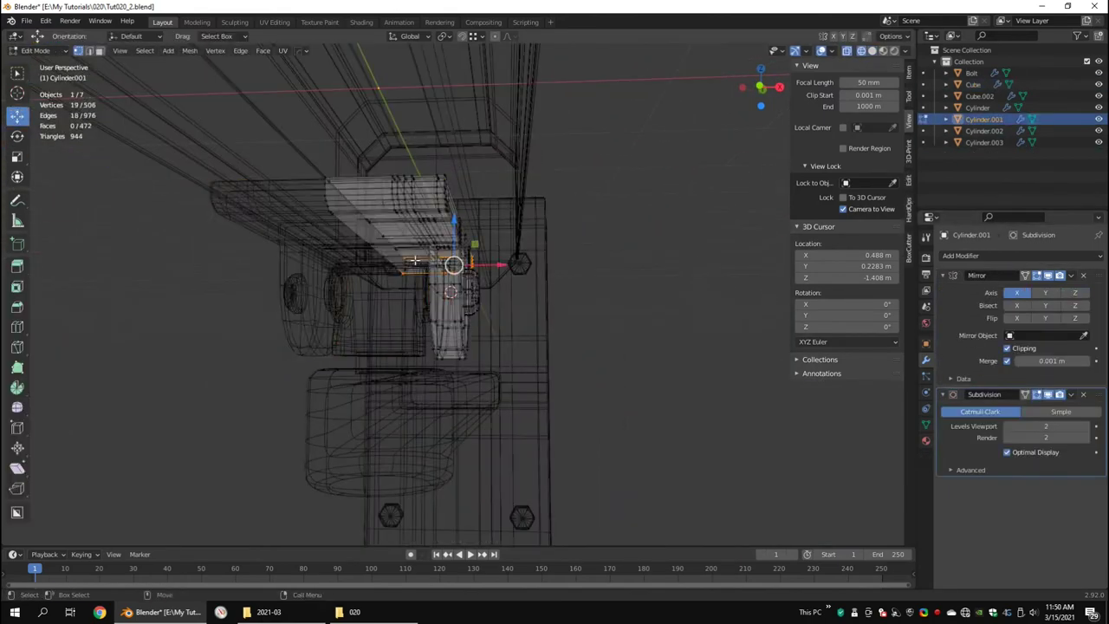
{"action": "key", "text": "Tab"}
{"action": "middle_click_drag", "start_coordinate": [375, 283], "coordinate": [433, 286]}
{"action": "key", "text": "Tab"}
{"action": "key", "text": "alt+z"}
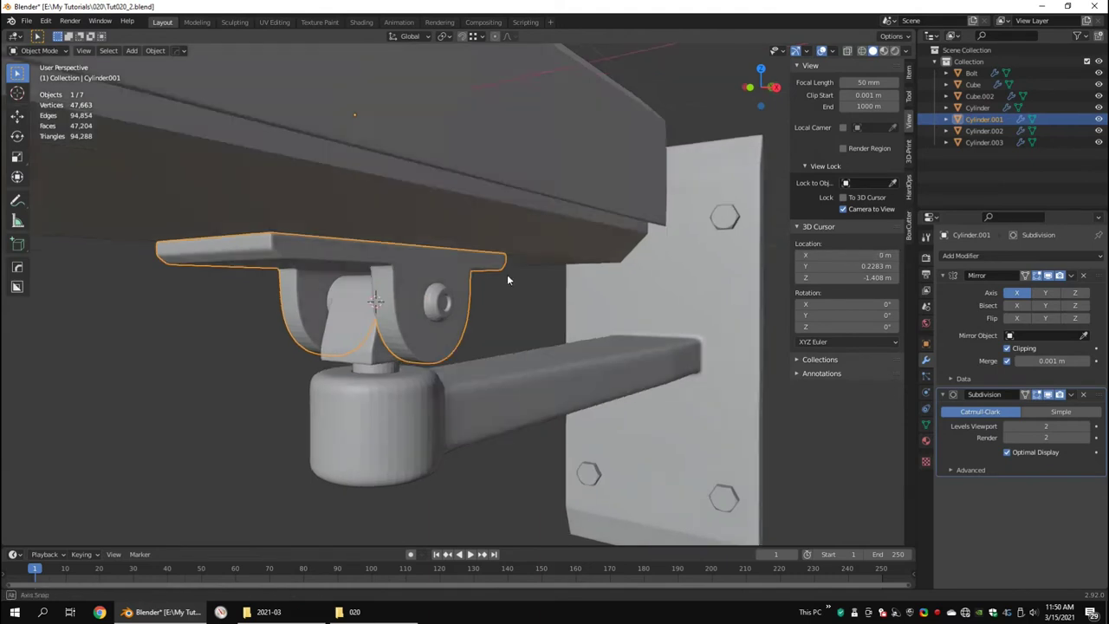
{"action": "middle_click_drag", "start_coordinate": [507, 274], "coordinate": [485, 221]}
{"action": "left_click", "coordinate": [155, 50]}
{"action": "left_click", "coordinate": [321, 82]}
Apply the camera housing's Mirror modifier.
{"action": "left_click", "coordinate": [470, 237]}
{"action": "scroll", "coordinate": [470, 237], "scroll_direction": "down", "scroll_amount": 3}
{"action": "left_click", "coordinate": [155, 51]}
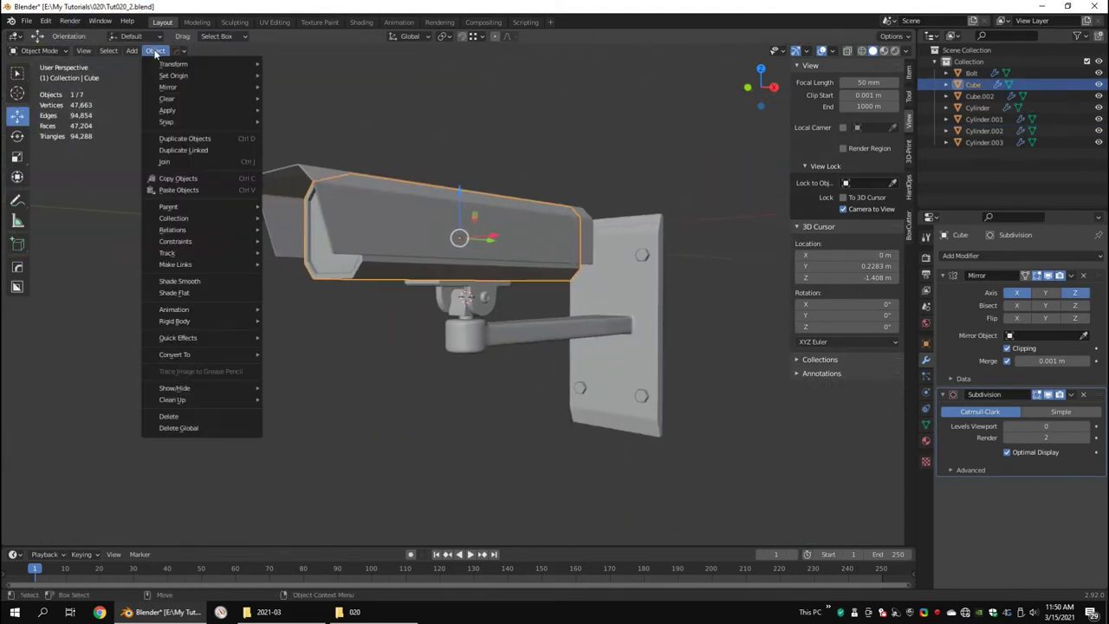
{"action": "middle_click_drag", "start_coordinate": [347, 141], "coordinate": [476, 192]}
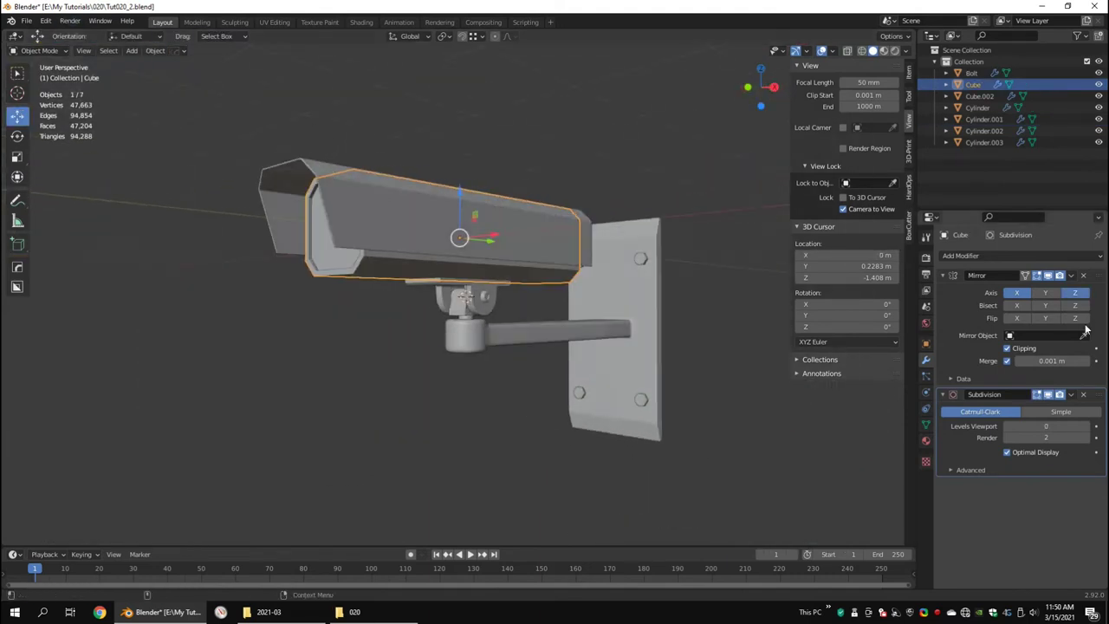
{"action": "left_click", "coordinate": [1072, 275]}
{"action": "left_click", "coordinate": [1051, 289]}
Set the origins of the housing parts to the 3D cursor at the pivot.
{"action": "key", "text": "alt+z"}
{"action": "scroll", "coordinate": [571, 235], "scroll_direction": "up", "scroll_amount": 3}
{"action": "left_click", "coordinate": [156, 50]}
{"action": "left_click", "coordinate": [173, 74]}
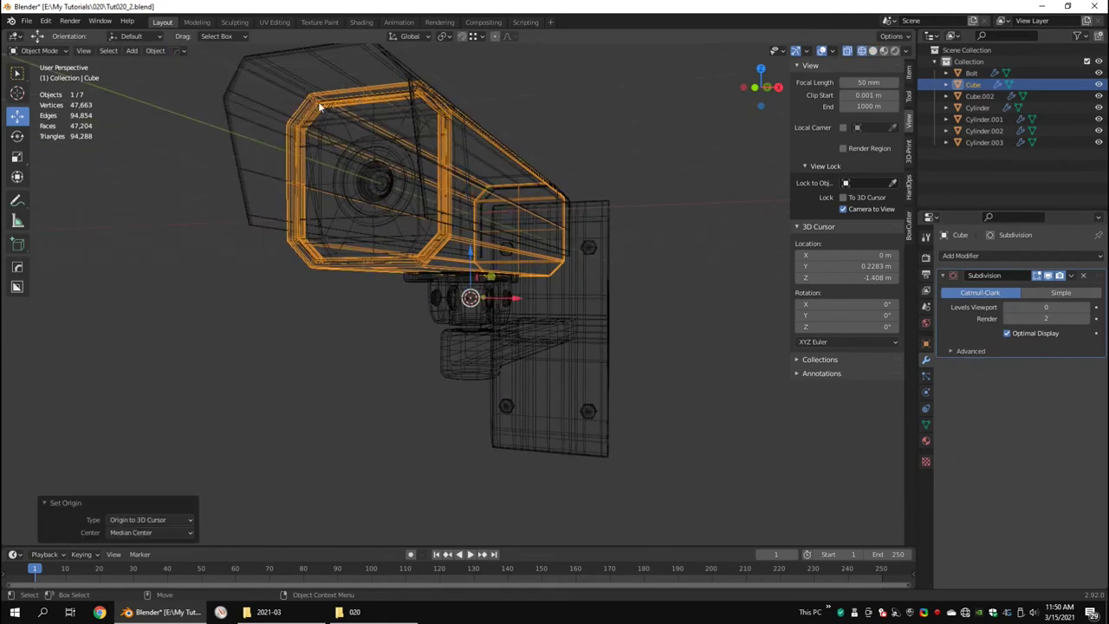
{"action": "left_click", "coordinate": [259, 60]}
{"action": "left_click", "coordinate": [155, 51]}
{"action": "left_click", "coordinate": [329, 89]}
{"action": "mouse_move", "coordinate": [468, 260]}
{"action": "middle_mouse_down"}
{"action": "mouse_move", "coordinate": [470, 279]}
{"action": "mouse_move", "coordinate": [260, 207]}
{"action": "middle_mouse_up"}
{"action": "left_click", "coordinate": [470, 279]}
{"action": "left_click", "coordinate": [216, 193]}
{"action": "left_click", "coordinate": [156, 50]}
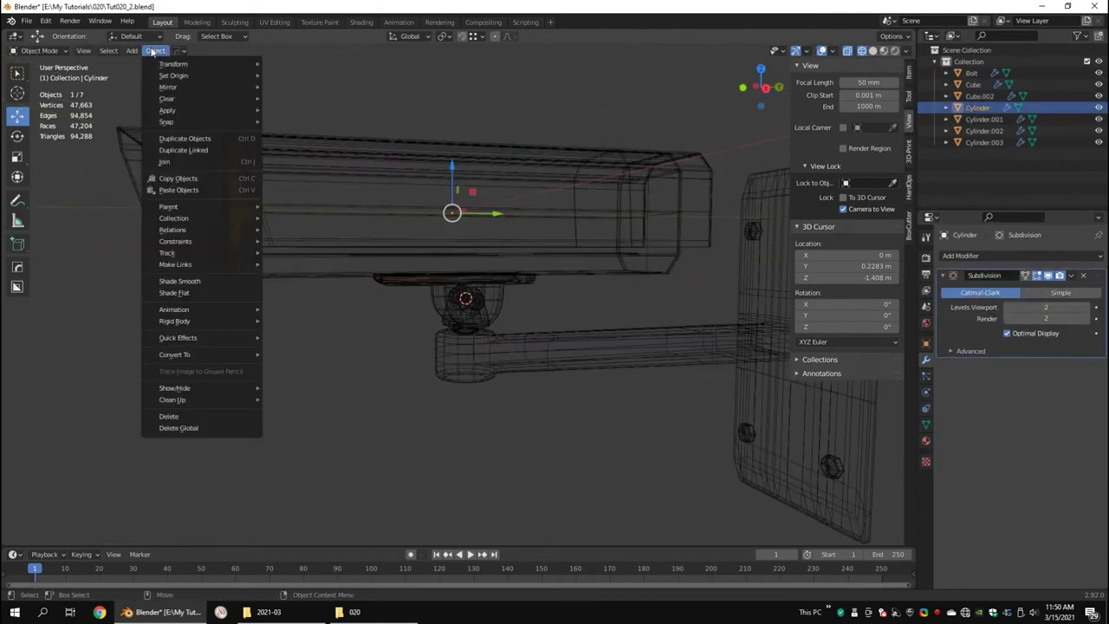
{"action": "left_click", "coordinate": [312, 104]}
Rotate the housing about 22° downward around the pivot over the wall mount.
{"action": "key", "text": "r"}
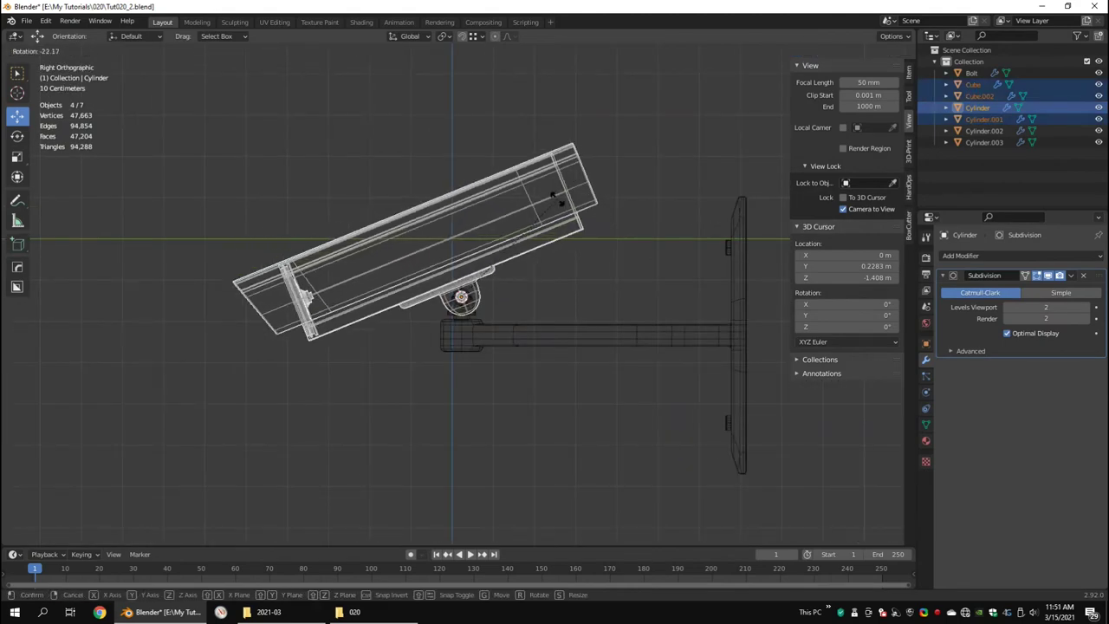
{"action": "key", "text": "alt+z"}
{"action": "key", "text": "alt+a"}
{"action": "mouse_move", "coordinate": [553, 206]}
{"action": "middle_mouse_down"}
{"action": "mouse_move", "coordinate": [526, 254]}
{"action": "mouse_move", "coordinate": [479, 226]}
{"action": "mouse_move", "coordinate": [419, 222]}
{"action": "middle_mouse_up"}
{"action": "key", "text": "q"}
{"action": "mouse_move", "coordinate": [490, 215]}
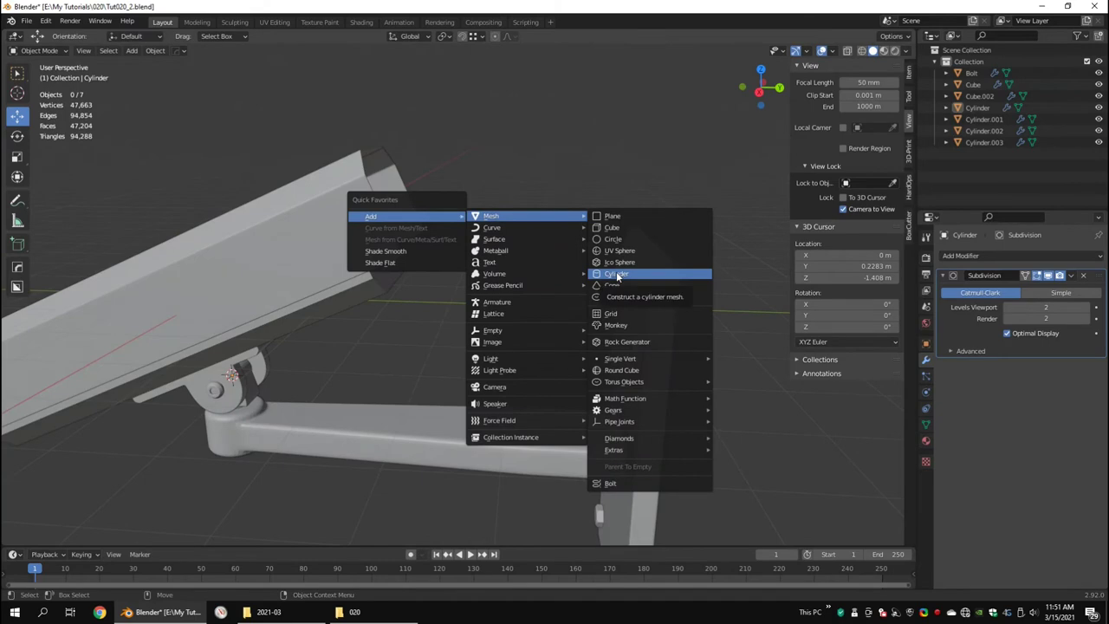
Add a plane, merge it to one vertex and extrude a cable path from housing to wall plate.
{"action": "left_click", "coordinate": [610, 215]}
{"action": "key", "text": "alt+z"}
{"action": "key", "text": "KP_3"}
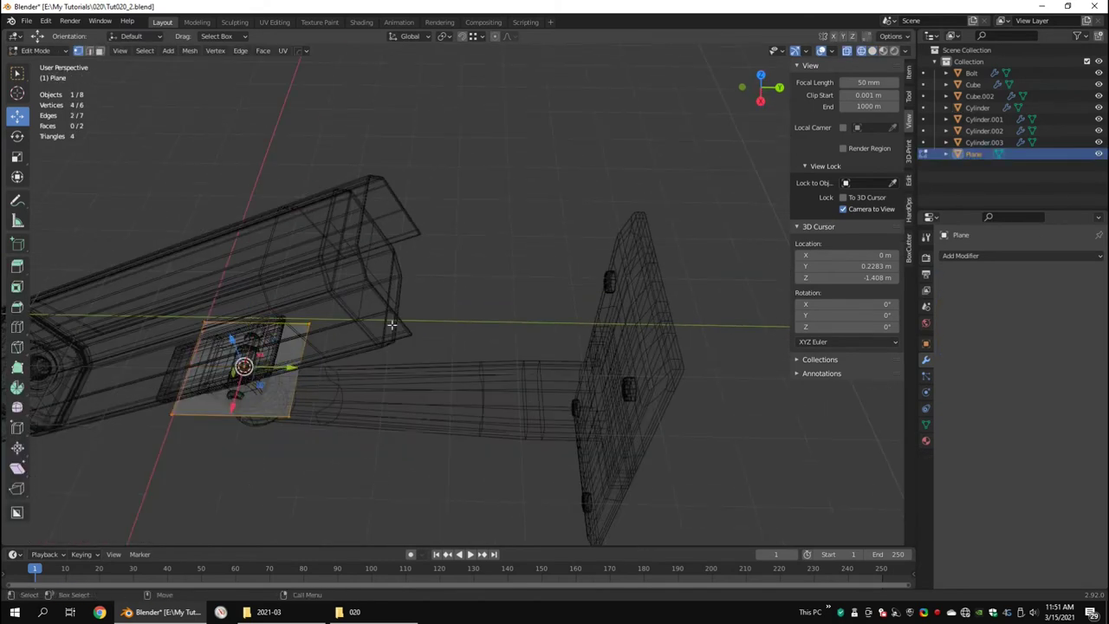
{"action": "key", "text": "Tab"}
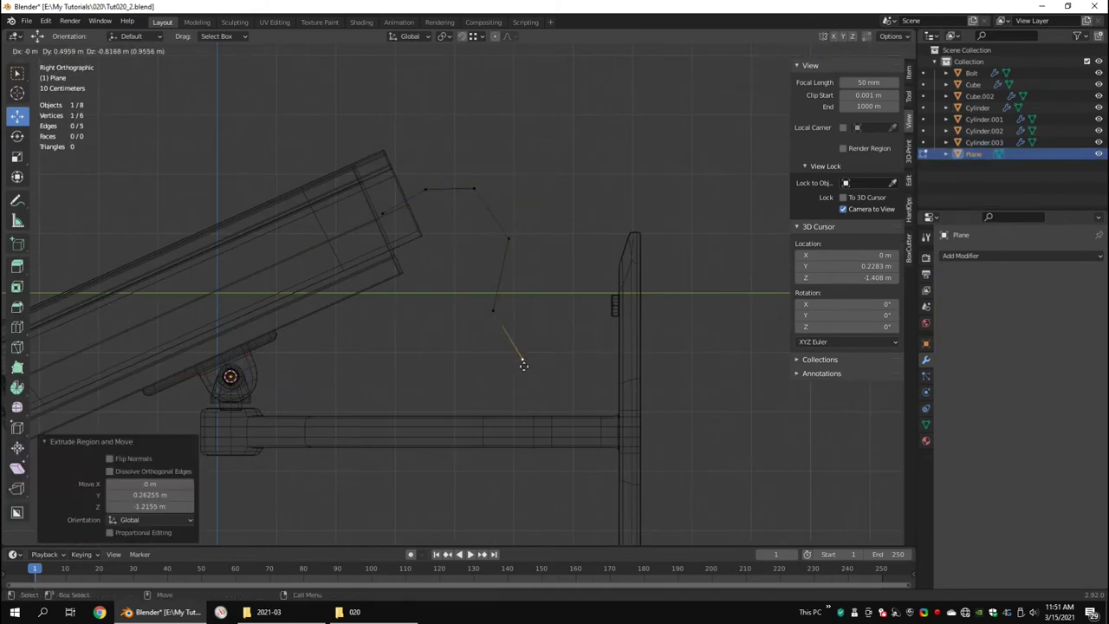
{"action": "key", "text": "ctrl+2"}
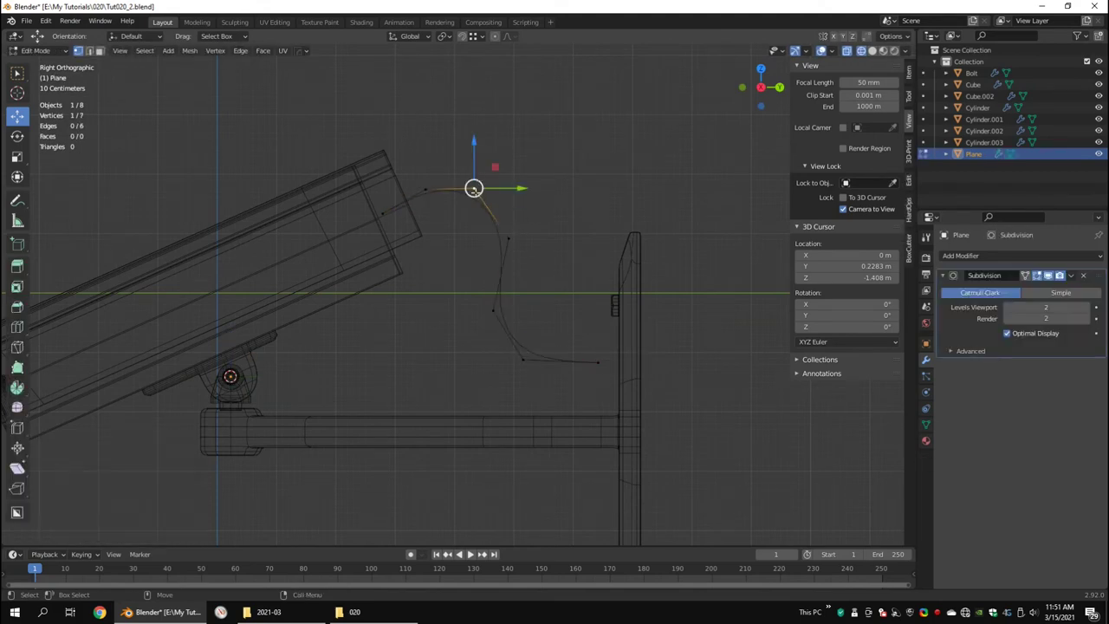
{"action": "left_click", "coordinate": [492, 310]}
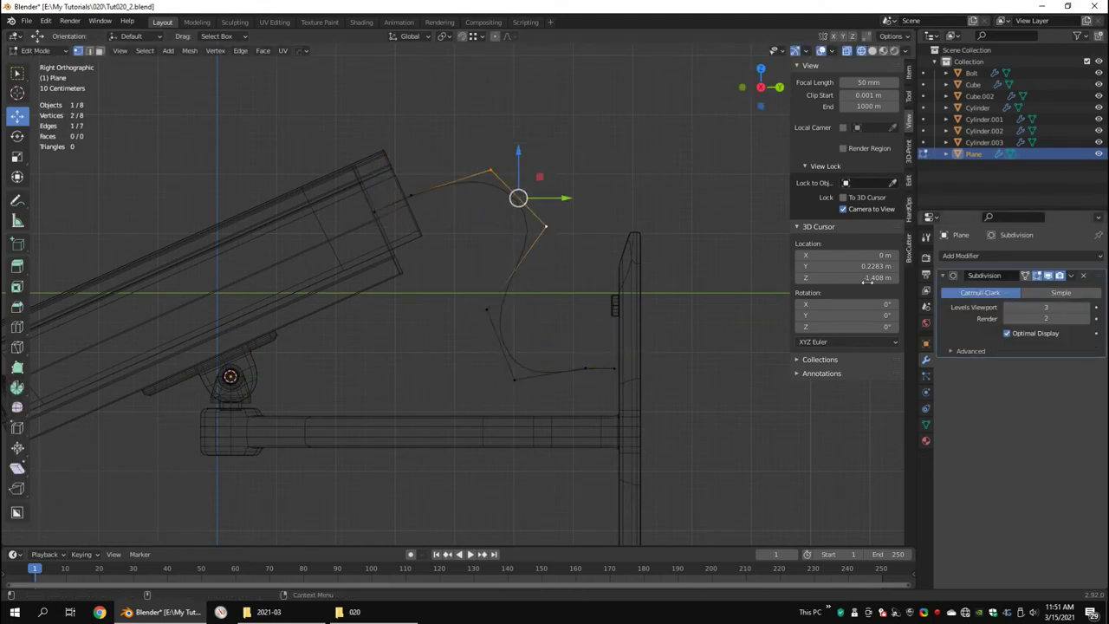
{"action": "key", "text": "alt+a"}
{"action": "key", "text": "KP_Add"}
{"action": "key", "text": "KP_Add"}
{"action": "key", "text": "KP_Add"}
{"action": "left_click", "coordinate": [609, 177]}
{"action": "key", "text": "Tab"}
{"action": "key", "text": "KP_Subtract"}
{"action": "key", "text": "KP_Subtract"}
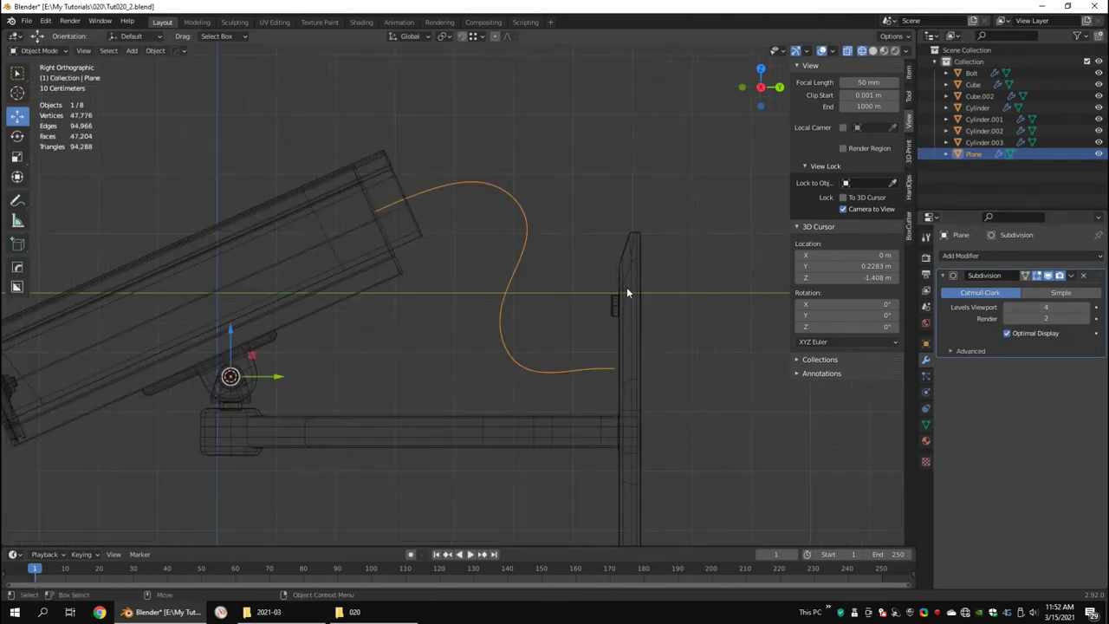
Apply the path's Subdivision modifier and convert it to a curve.
{"action": "middle_click_drag", "start_coordinate": [681, 280], "coordinate": [659, 286]}
{"action": "left_click", "coordinate": [1071, 275]}
{"action": "left_click", "coordinate": [1026, 285]}
{"action": "key", "text": "shift+z"}
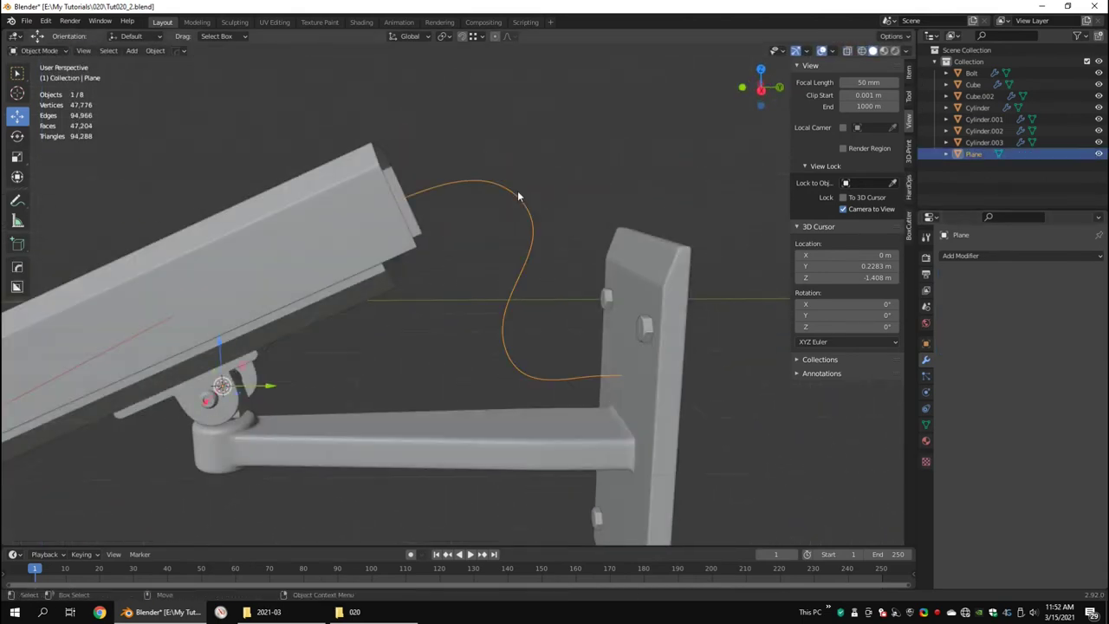
{"action": "key", "text": "shift+z"}
{"action": "key", "text": "q"}
{"action": "left_click", "coordinate": [497, 219]}
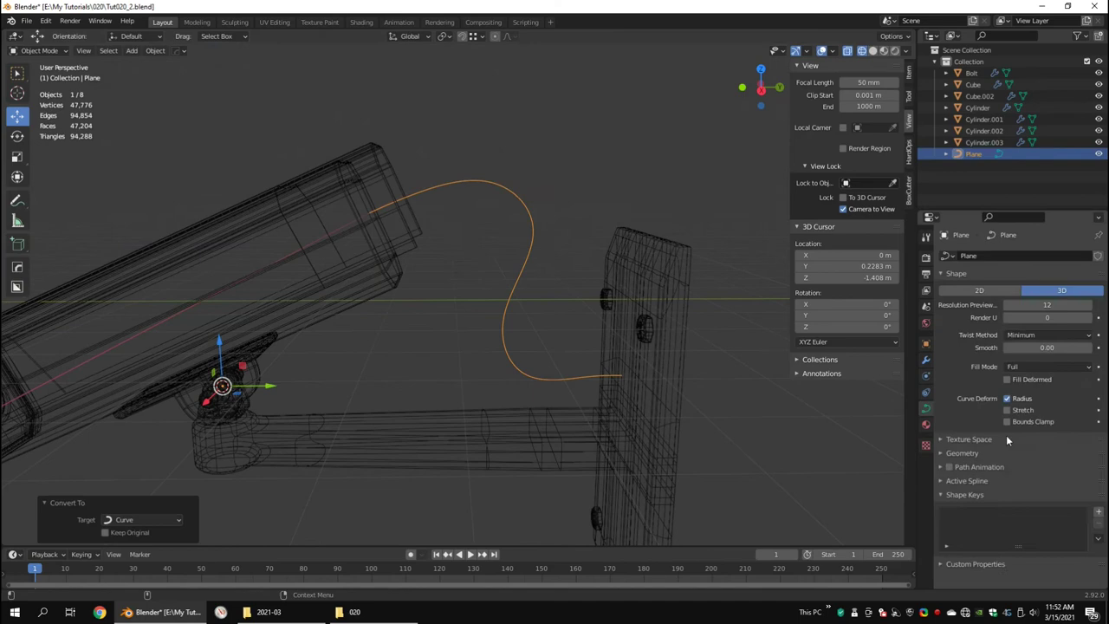
Set the curve's Bevel Depth for a round cable, then add a cylinder at the joint.
{"action": "left_click", "coordinate": [957, 453]}
{"action": "scroll", "coordinate": [1040, 489], "scroll_direction": "down", "scroll_amount": 2}
{"action": "left_click_drag", "start_coordinate": [1046, 488], "coordinate": [1050, 488]}
{"action": "key", "text": "shift+z"}
{"action": "mouse_move", "coordinate": [566, 331]}
{"action": "middle_mouse_down"}
{"action": "mouse_move", "coordinate": [602, 316]}
{"action": "mouse_move", "coordinate": [616, 340]}
{"action": "mouse_move", "coordinate": [572, 277]}
{"action": "middle_mouse_up"}
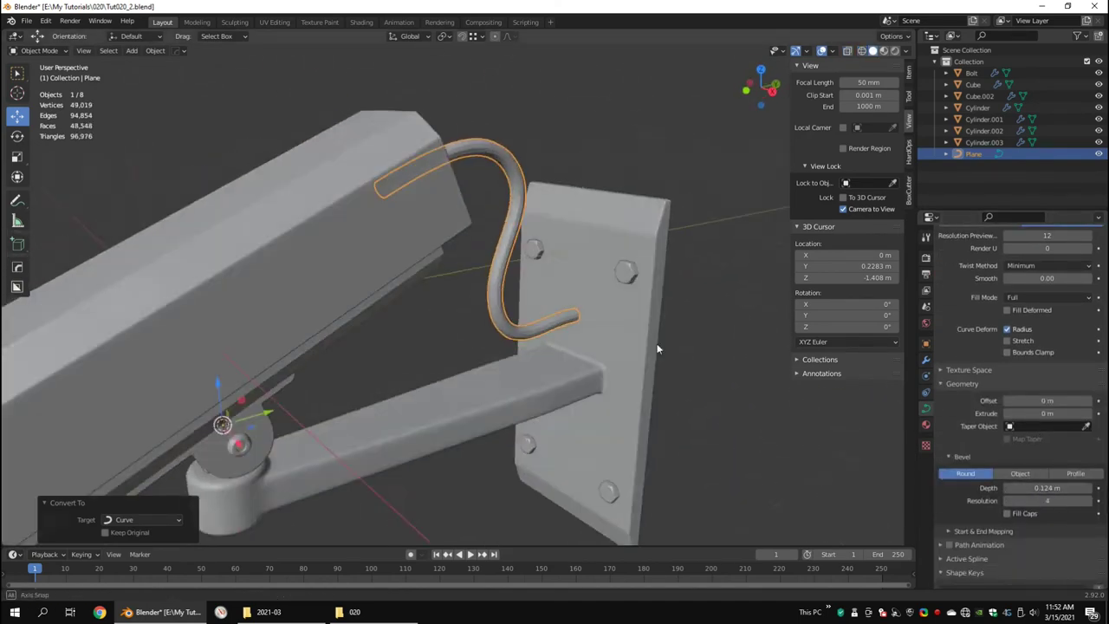
{"action": "scroll", "coordinate": [525, 224], "scroll_direction": "down", "scroll_amount": 3}
{"action": "key", "text": "q"}
{"action": "left_click", "coordinate": [703, 268]}
{"action": "type", "text": "8"}
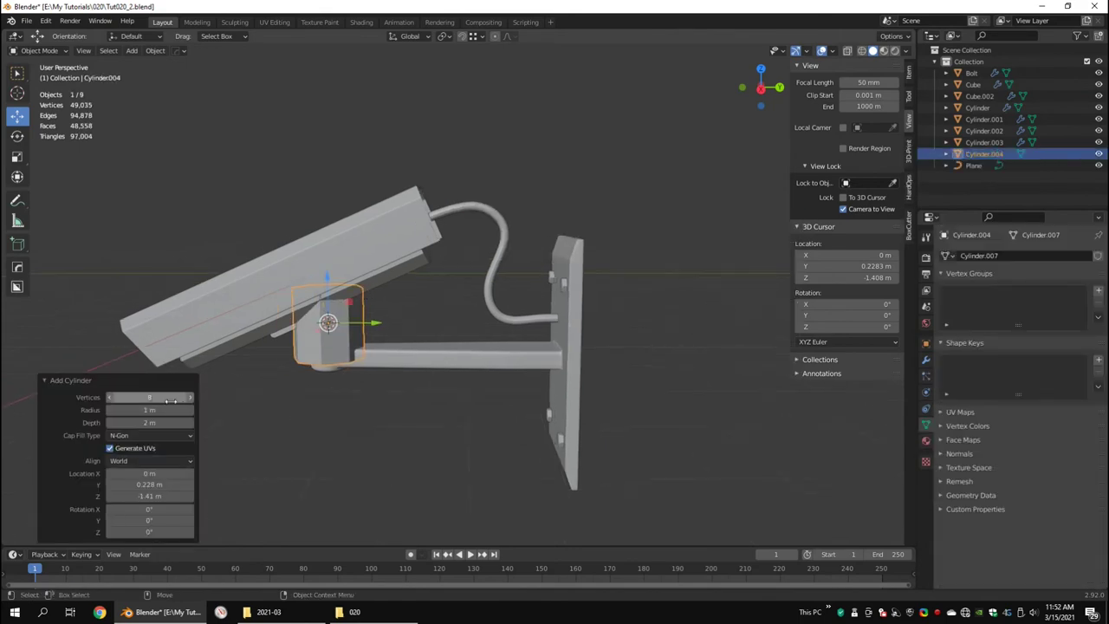
Scale and move Cylinder.004 into a collar around the cable end at the wall plate.
{"action": "key", "text": "Tab"}
{"action": "key", "text": "KP_Decimal"}
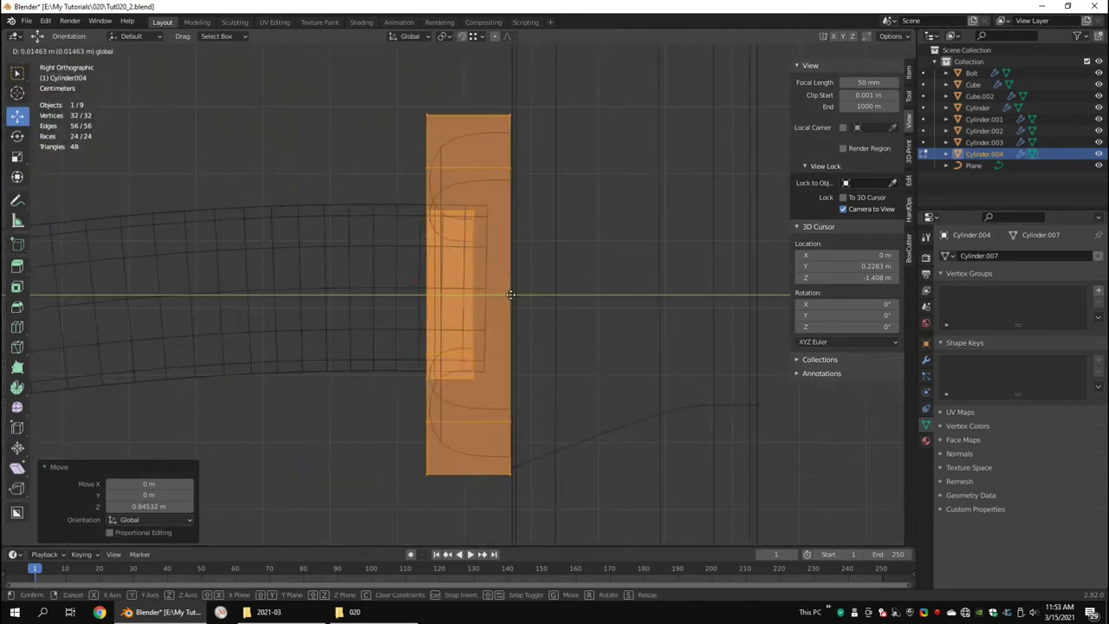
{"action": "left_click", "coordinate": [510, 295]}
{"action": "key", "text": "Tab"}
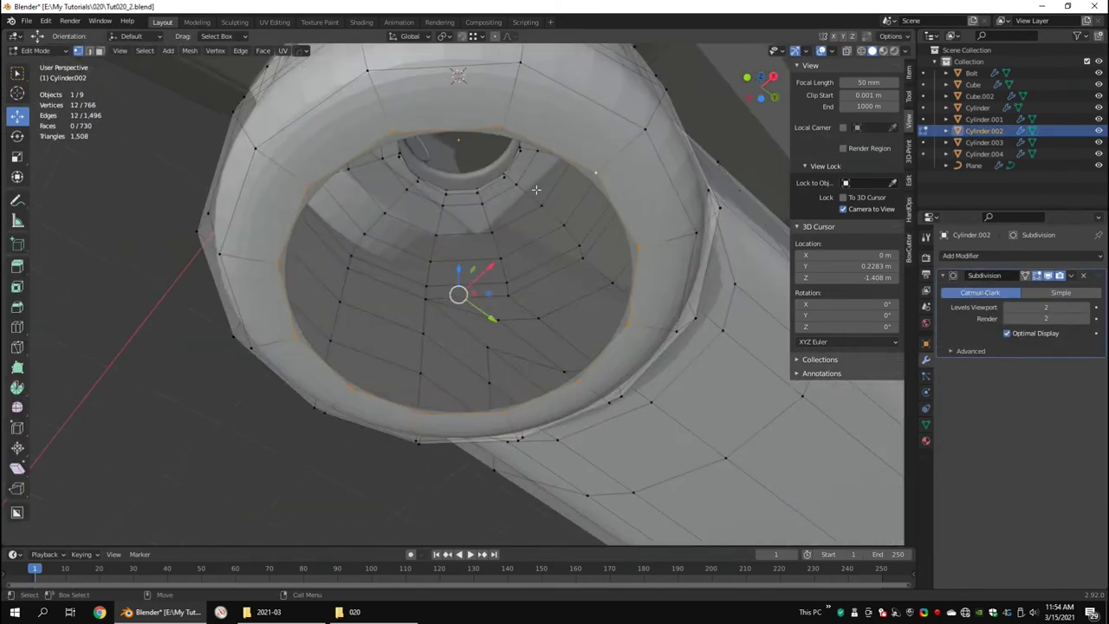
Extrude the joint's inner edge ring down and scale it inward into a recessed socket.
{"action": "key", "text": "e"}
{"action": "key", "text": "g"}
{"action": "key", "text": "z"}
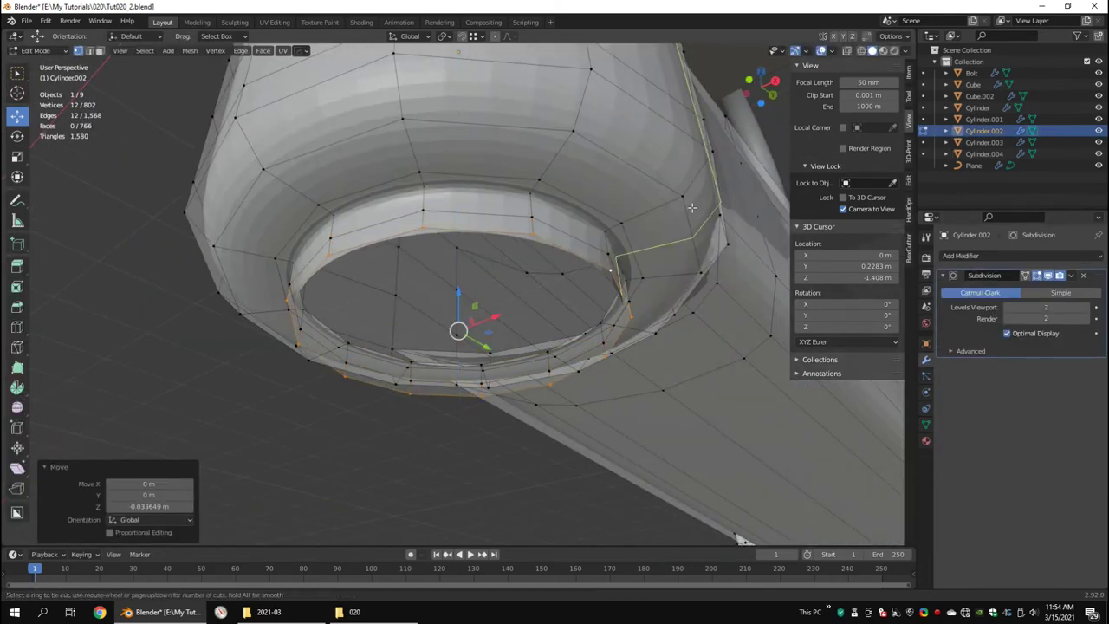
{"action": "key", "text": "Escape"}
{"action": "key", "text": "e"}
{"action": "key", "text": "s"}
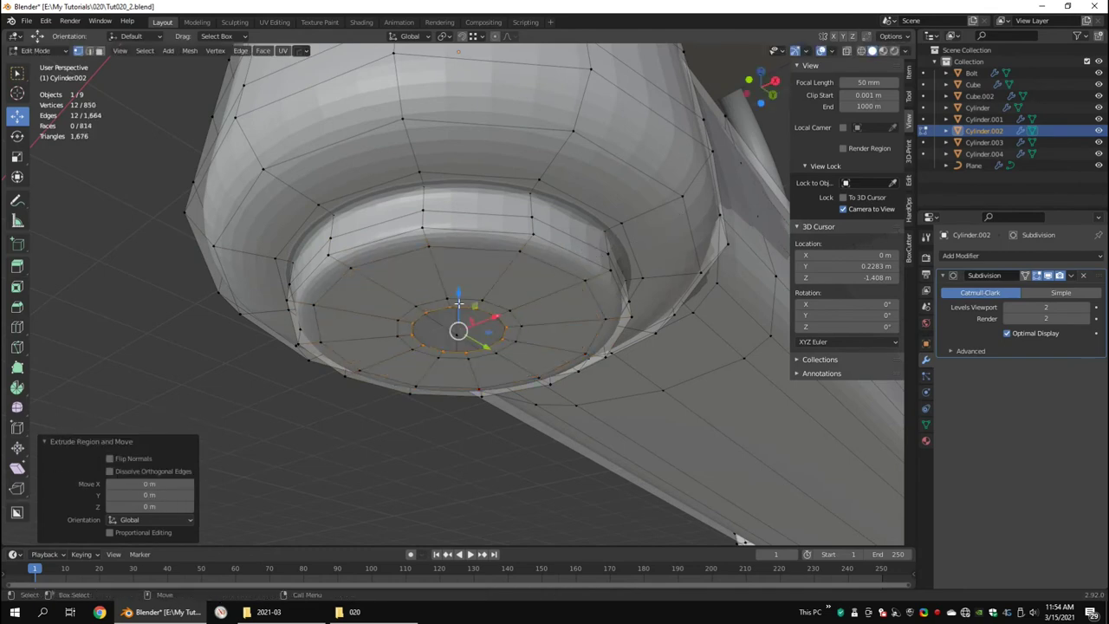
{"action": "left_click", "coordinate": [472, 284]}
{"action": "middle_click_drag", "start_coordinate": [472, 284], "coordinate": [502, 241]}
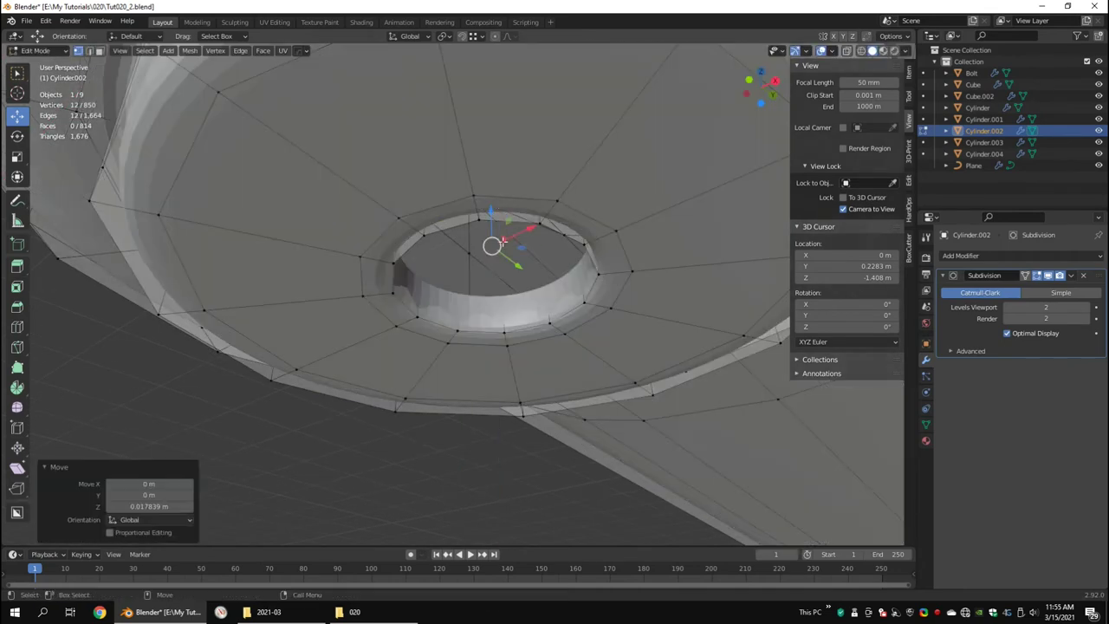
Separate the inner ring faces into their own object with P > Selection.
{"action": "key", "text": "p"}
{"action": "left_click", "coordinate": [614, 296]}
{"action": "key", "text": "Tab"}
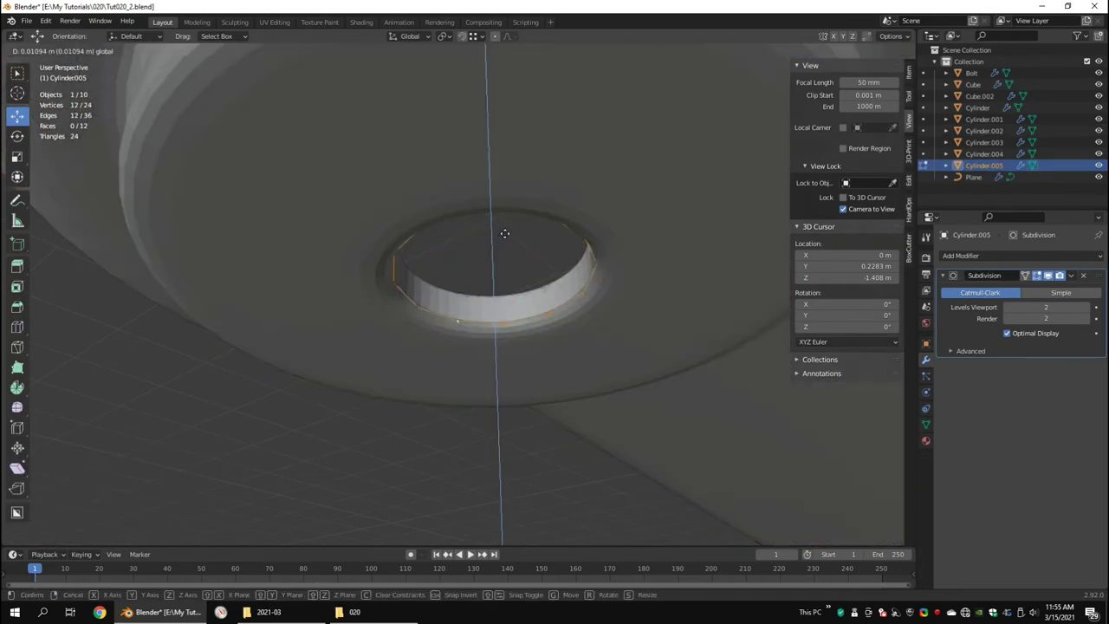
{"action": "key", "text": "shift+z"}
{"action": "key", "text": "q"}
{"action": "key", "text": "Escape"}
Extrude and scale the ring's edge loop inward, then Shade Smooth the ring.
{"action": "key", "text": "shift+z"}
{"action": "key", "text": "e"}
{"action": "key", "text": "s"}
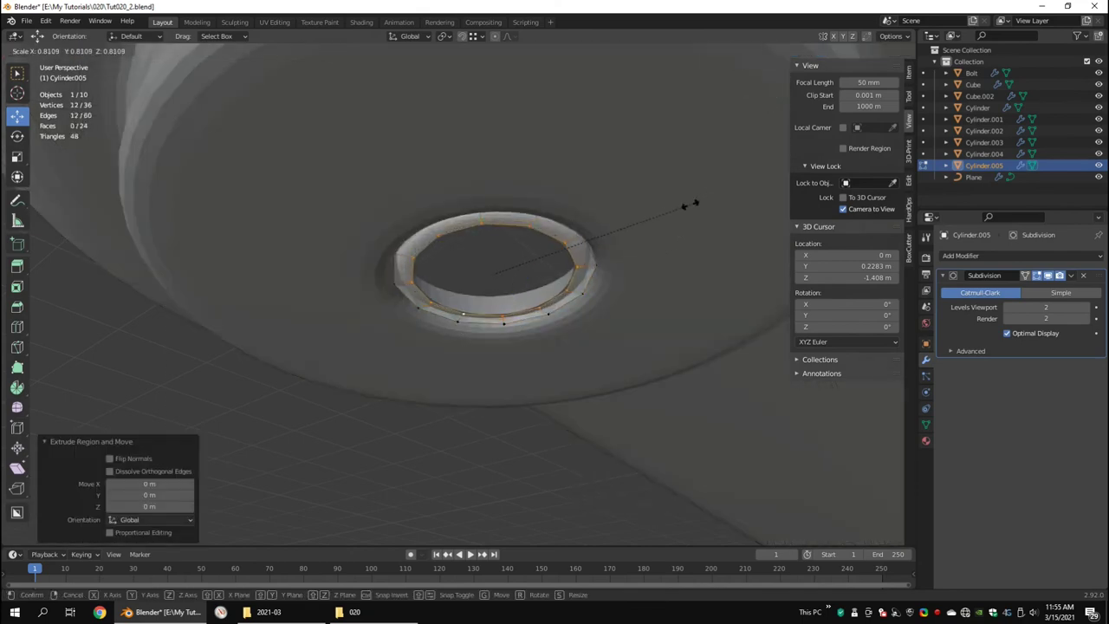
{"action": "left_click", "coordinate": [693, 204]}
{"action": "key", "text": "Tab"}
{"action": "right_click", "coordinate": [624, 173]}
{"action": "left_click", "coordinate": [725, 208]}
{"action": "middle_click_drag", "start_coordinate": [642, 225], "coordinate": [523, 305]}
{"action": "left_click", "coordinate": [537, 266], "text": "shift"}
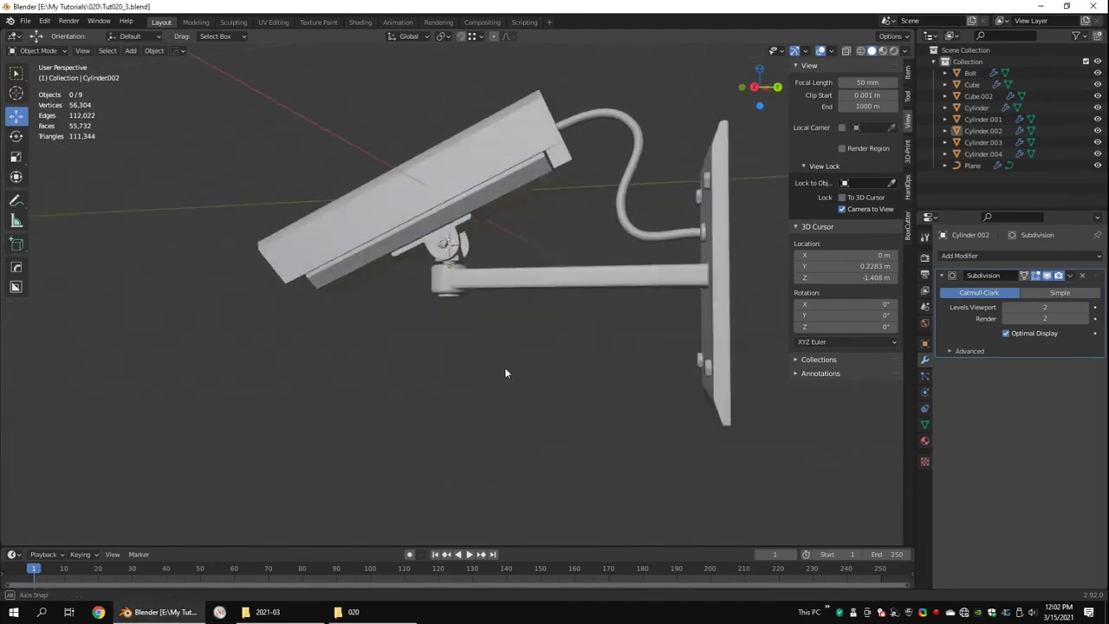
Add a plane and scale it up into the backdrop floor.
{"action": "key", "text": "shift+z"}
{"action": "left_click", "coordinate": [569, 218]}
{"action": "middle_click_drag", "start_coordinate": [569, 217], "coordinate": [470, 208]}
{"action": "scroll", "coordinate": [469, 208], "scroll_direction": "down", "scroll_amount": 2}
{"action": "key", "text": "q"}
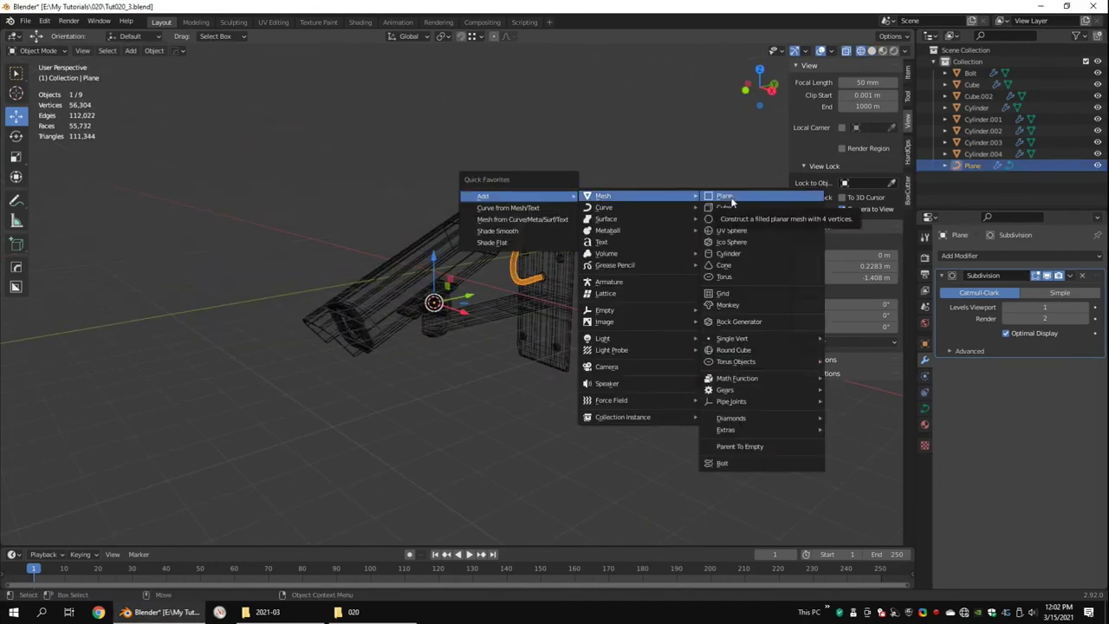
{"action": "left_click", "coordinate": [725, 197]}
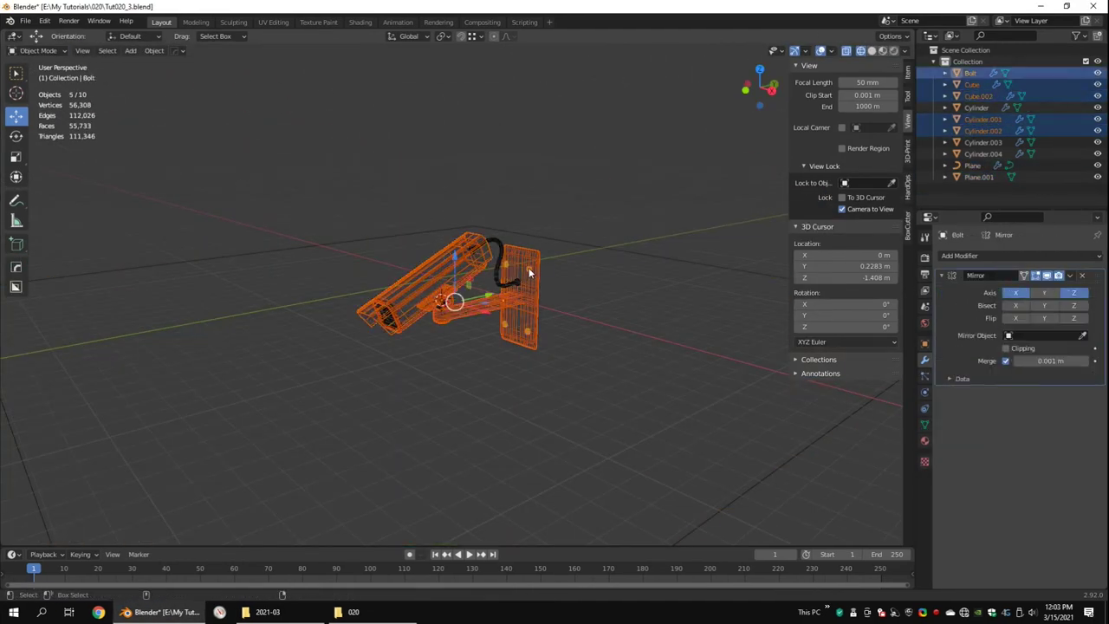
{"action": "left_click", "coordinate": [543, 267]}
{"action": "key", "text": "shift+z"}
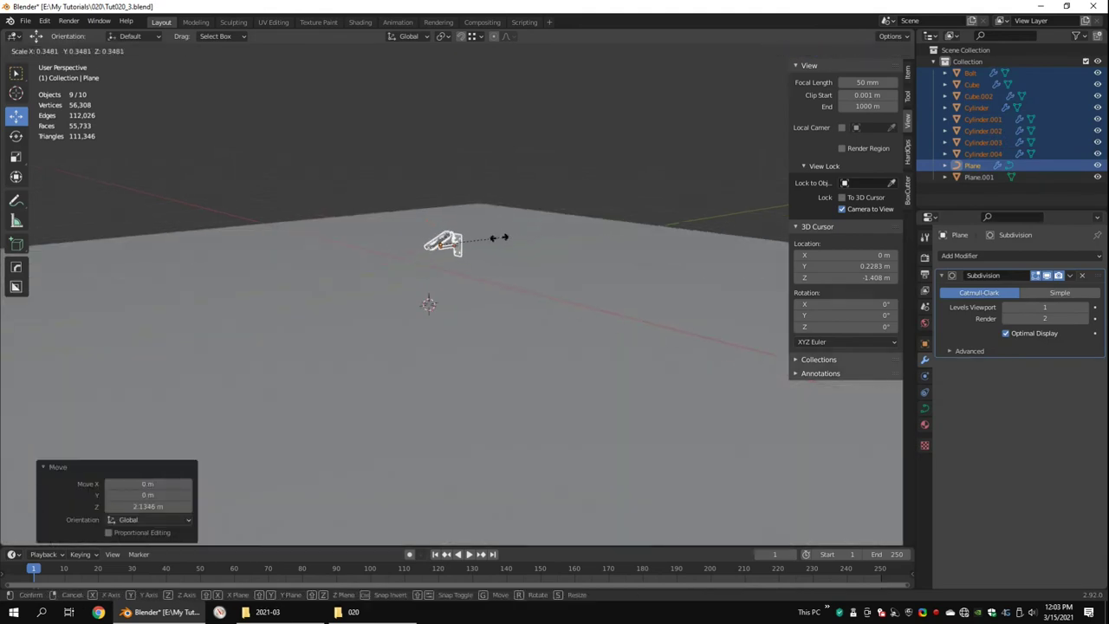
Bevel the backdrop's floor-to-wall corner into a curve with 13 segments, then add another plane.
{"action": "scroll", "coordinate": [543, 274], "scroll_direction": "up", "scroll_amount": 3}
{"action": "scroll", "coordinate": [604, 220], "scroll_direction": "down", "scroll_amount": 3}
{"action": "key", "text": "alt+a"}
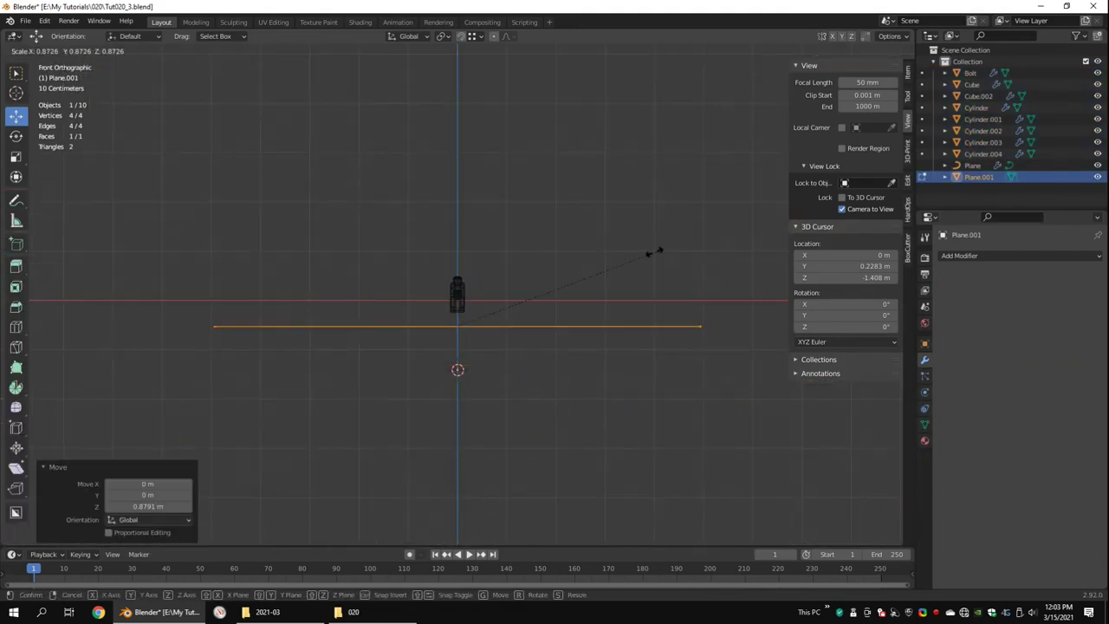
{"action": "key", "text": "ctrl+b"}
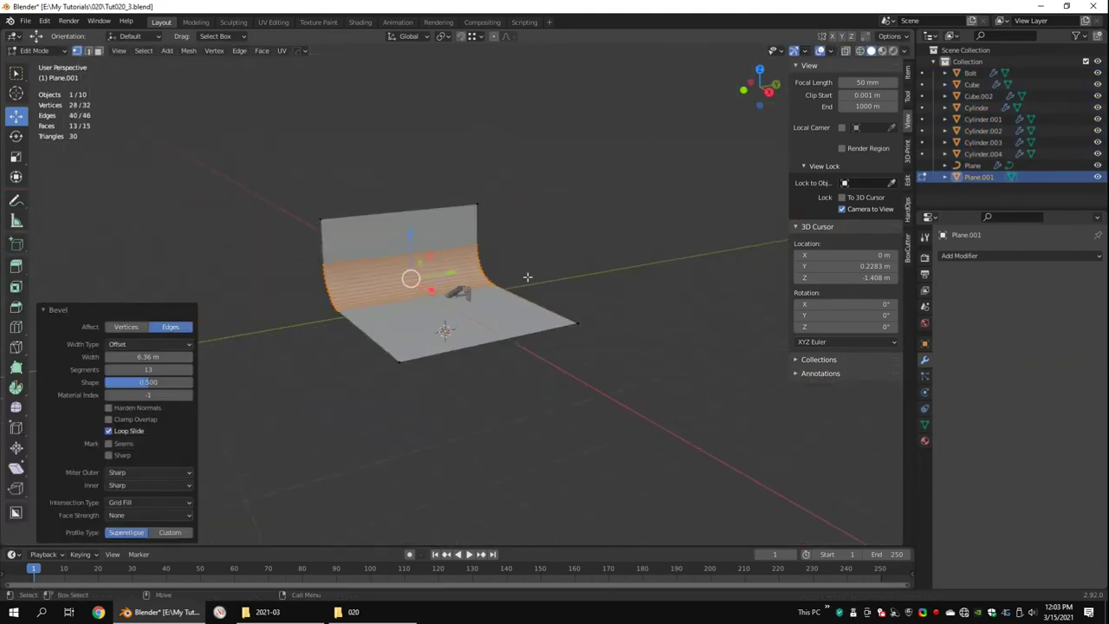
{"action": "key", "text": "a"}
{"action": "key", "text": "q"}
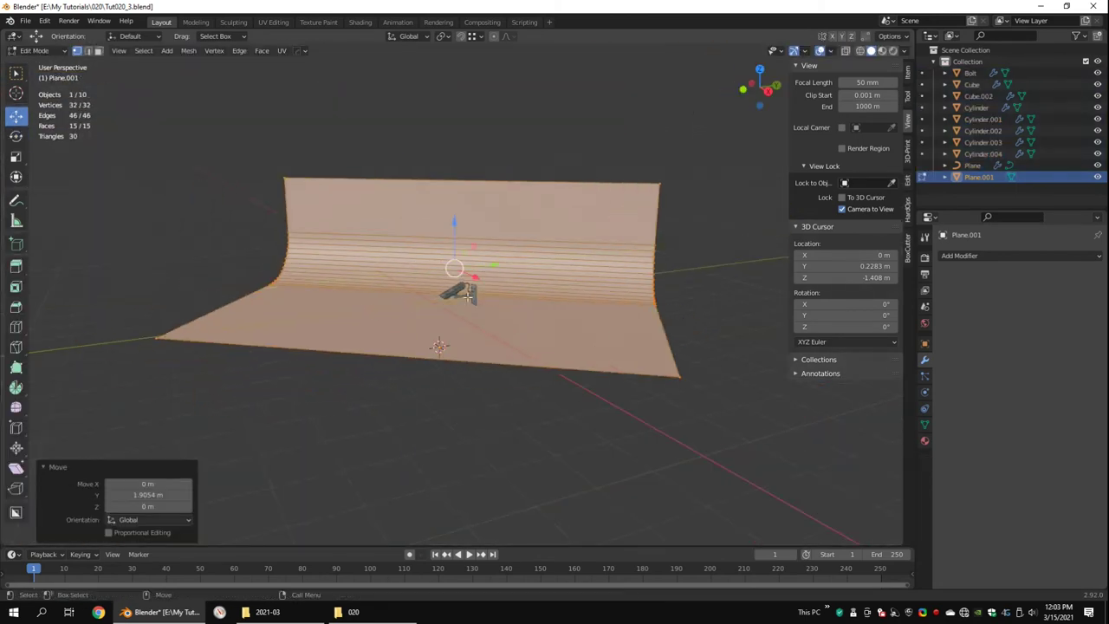
{"action": "key", "text": "Tab"}
{"action": "key", "text": "q"}
{"action": "left_click", "coordinate": [728, 184]}
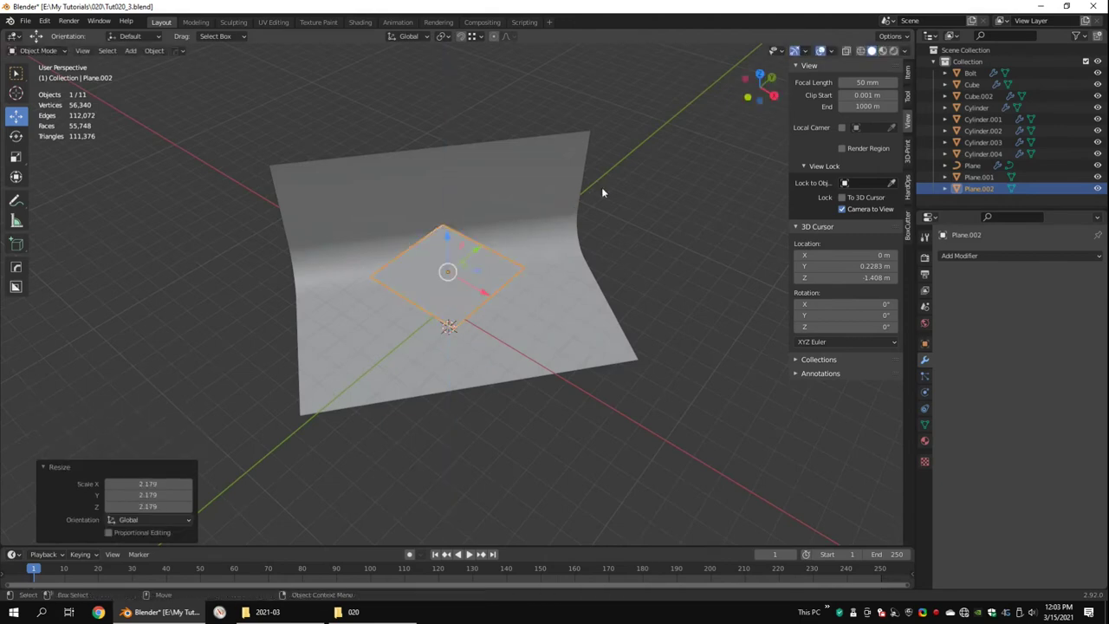
Give the new plane a material with an Emission surface of strength 1.5.
{"action": "left_click", "coordinate": [925, 440]}
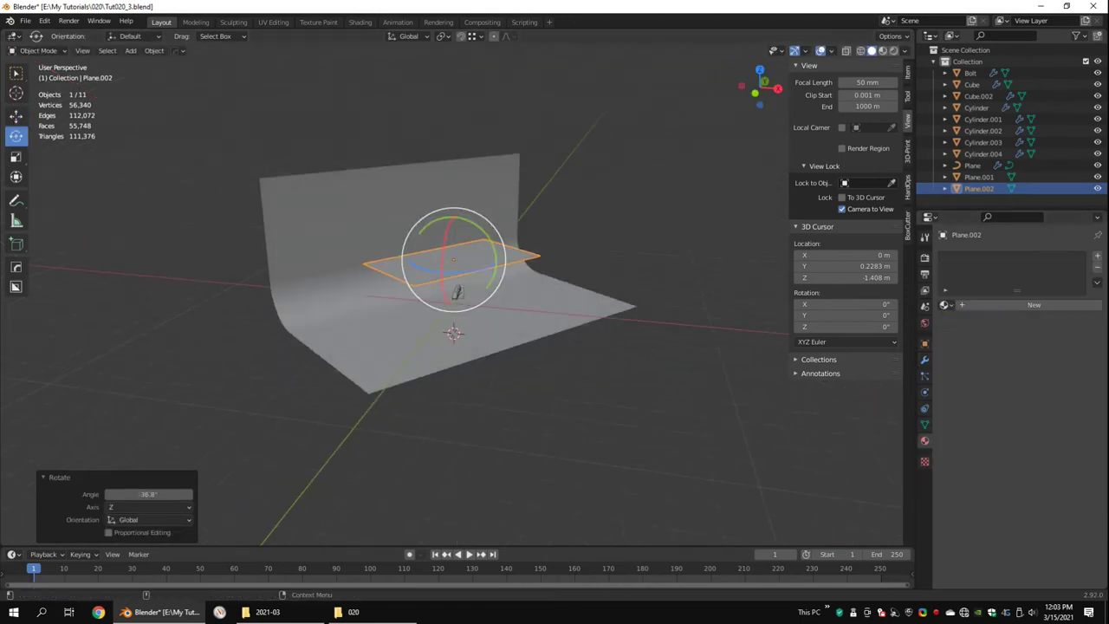
{"action": "left_click", "coordinate": [1015, 302]}
{"action": "left_click", "coordinate": [1052, 424]}
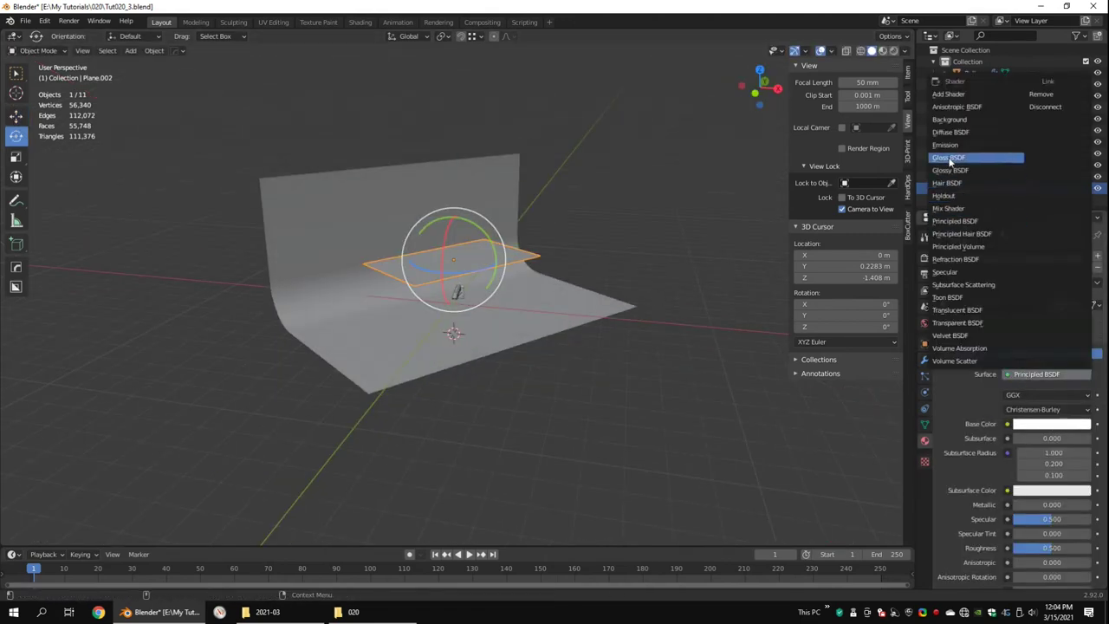
{"action": "key", "text": "Tab"}
{"action": "left_click", "coordinate": [452, 255]}
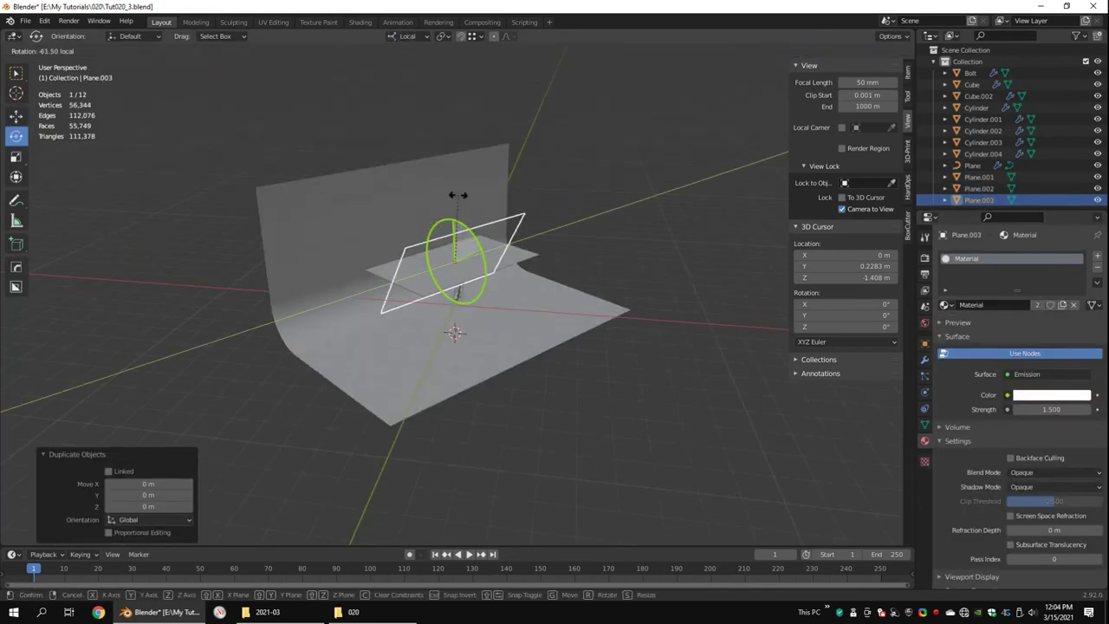
Duplicate and rotate the light plane into three panels placed around the backdrop.
{"action": "left_click", "coordinate": [354, 180]}
{"action": "key", "text": "KP_7"}
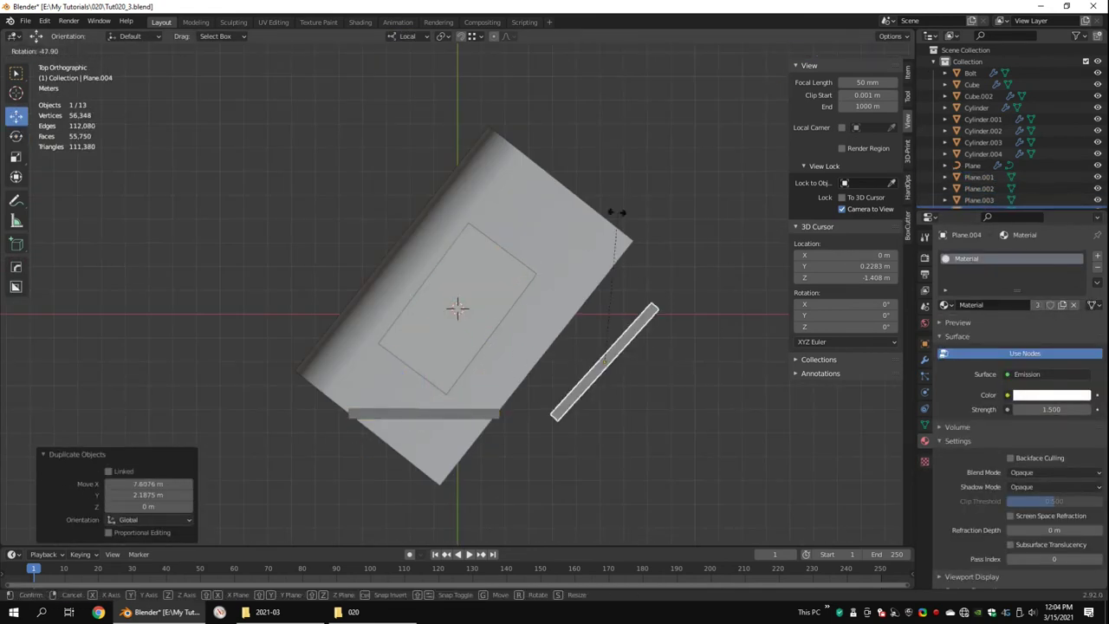
{"action": "left_click", "coordinate": [598, 132]}
{"action": "mouse_move", "coordinate": [598, 131]}
{"action": "middle_mouse_down"}
{"action": "mouse_move", "coordinate": [576, 288]}
{"action": "mouse_move", "coordinate": [515, 280]}
{"action": "mouse_move", "coordinate": [412, 195]}
{"action": "middle_mouse_up"}
{"action": "left_click", "coordinate": [925, 362]}
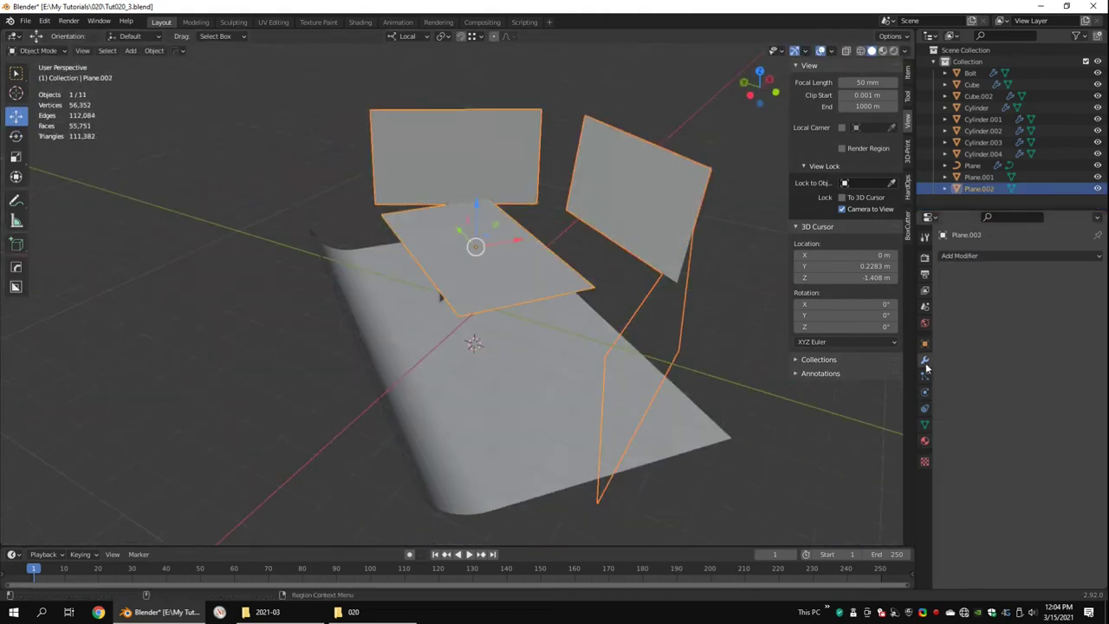
{"action": "scroll", "coordinate": [925, 389], "scroll_direction": "up", "scroll_amount": 1, "text": "ctrl"}
{"action": "scroll", "coordinate": [926, 390], "scroll_direction": "up", "scroll_amount": 2, "text": "ctrl"}
{"action": "scroll", "coordinate": [925, 390], "scroll_direction": "up", "scroll_amount": 2, "text": "ctrl"}
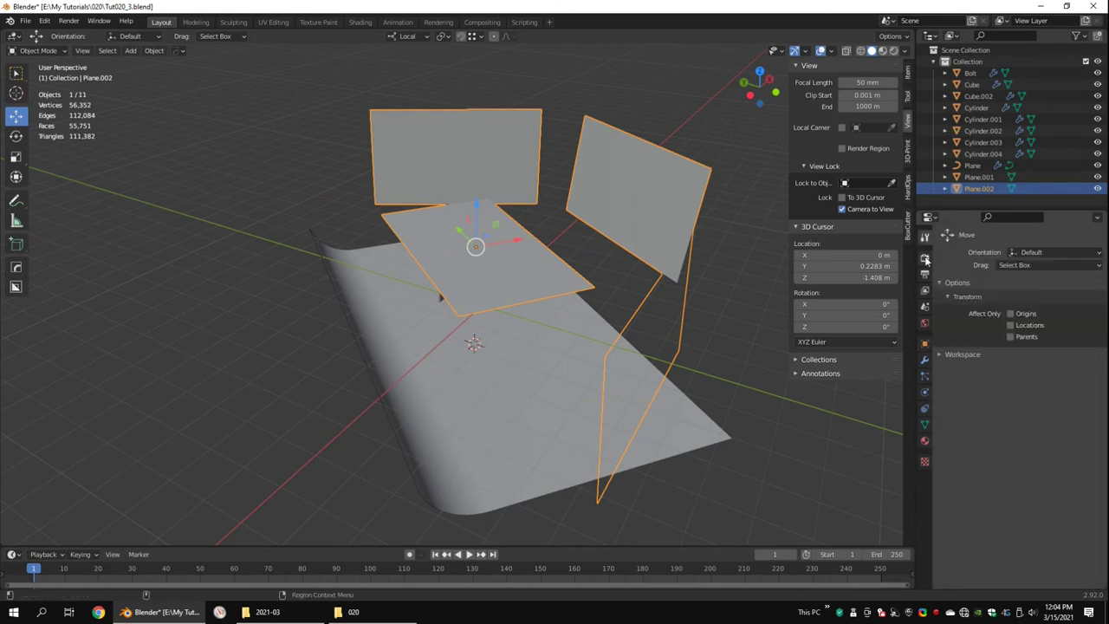
{"action": "scroll", "coordinate": [925, 390], "scroll_direction": "up", "scroll_amount": 1, "text": "ctrl"}
{"action": "scroll", "coordinate": [1083, 338], "scroll_direction": "down", "scroll_amount": 2, "text": "ctrl"}
{"action": "scroll", "coordinate": [1074, 351], "scroll_direction": "down", "scroll_amount": 1, "text": "ctrl"}
{"action": "scroll", "coordinate": [1062, 368], "scroll_direction": "down", "scroll_amount": 1, "text": "ctrl"}
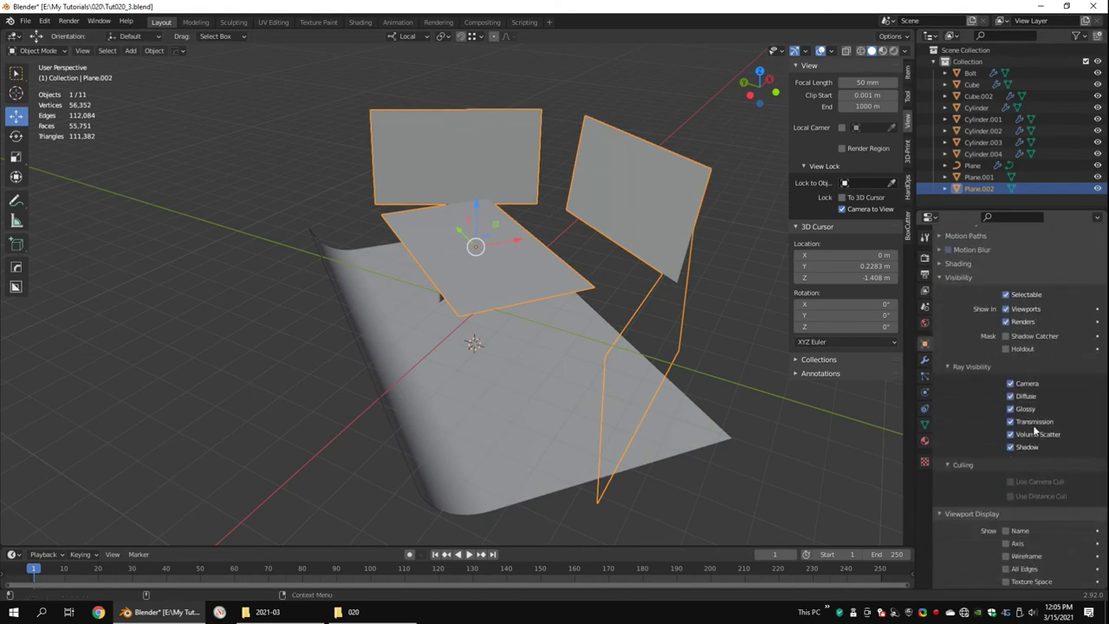
{"action": "scroll", "coordinate": [1050, 390], "scroll_direction": "down", "scroll_amount": 1, "text": "ctrl"}
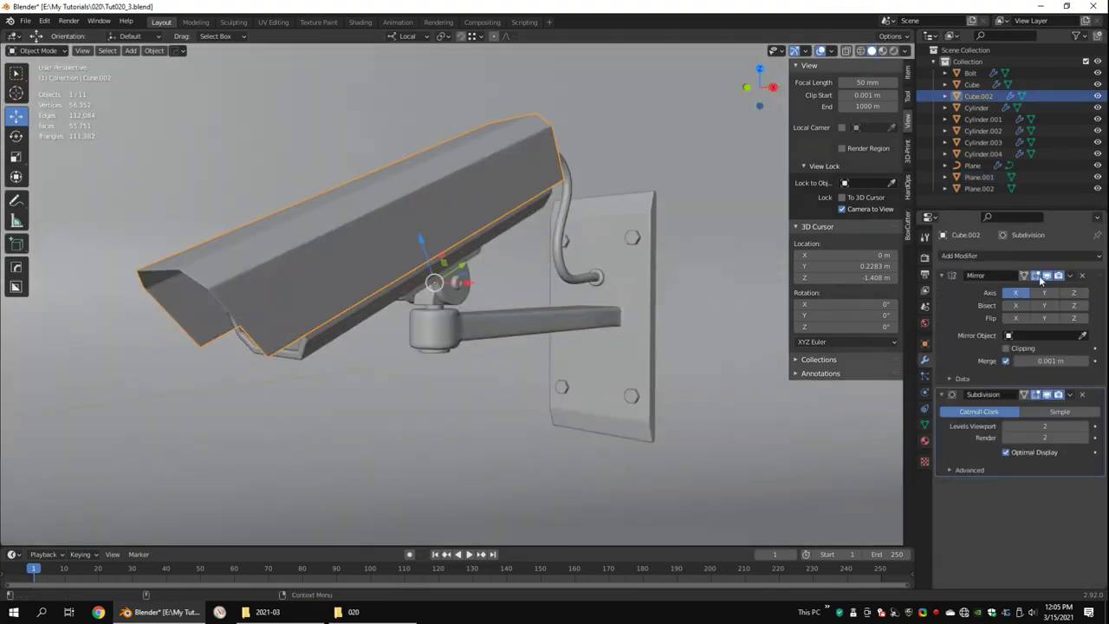
Create a new material for the housing, switch to Material Preview, and assign Material.002 to the bracket.
{"action": "left_click", "coordinate": [1003, 293]}
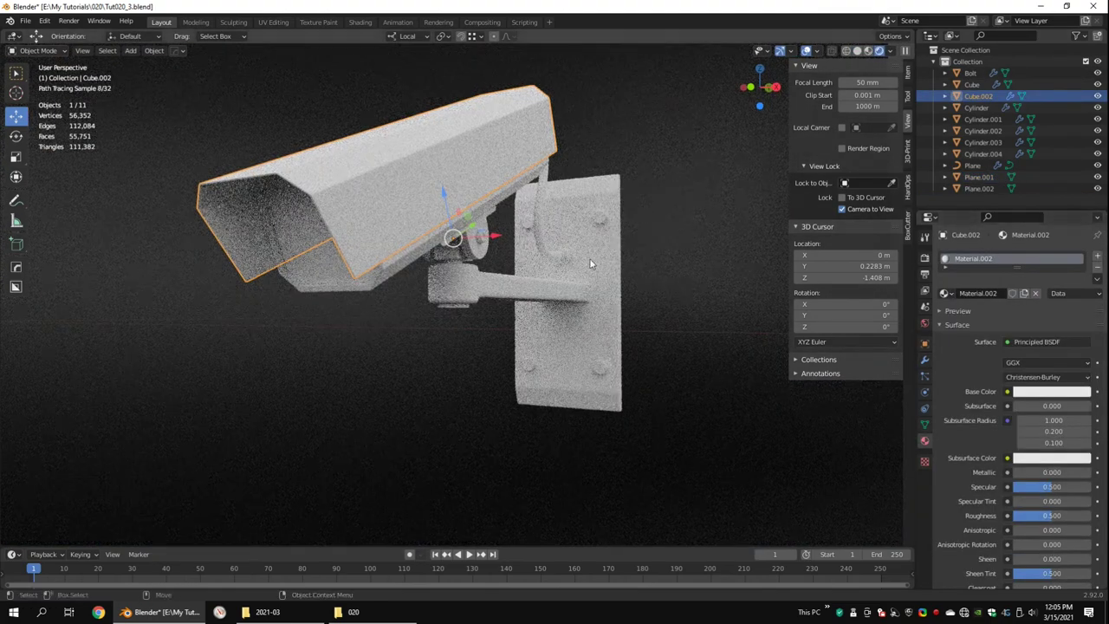
{"action": "key", "text": "z"}
{"action": "left_click", "coordinate": [541, 317]}
{"action": "double_click", "coordinate": [968, 259]}
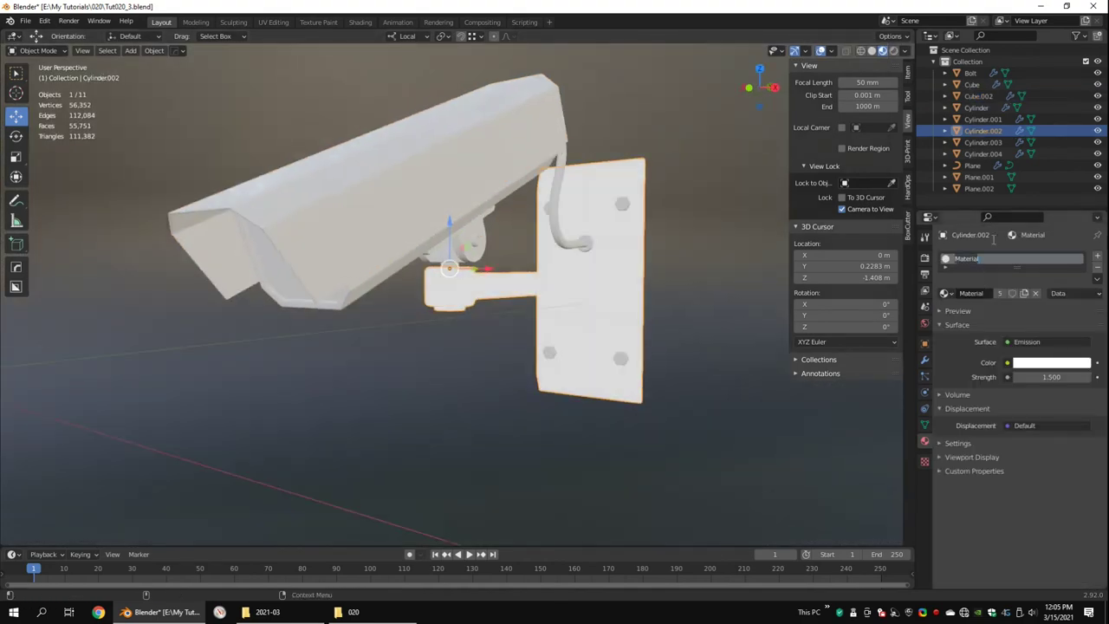
{"action": "type", "text": "white_shiny"}
{"action": "left_click", "coordinate": [944, 293]}
{"action": "left_click", "coordinate": [979, 317]}
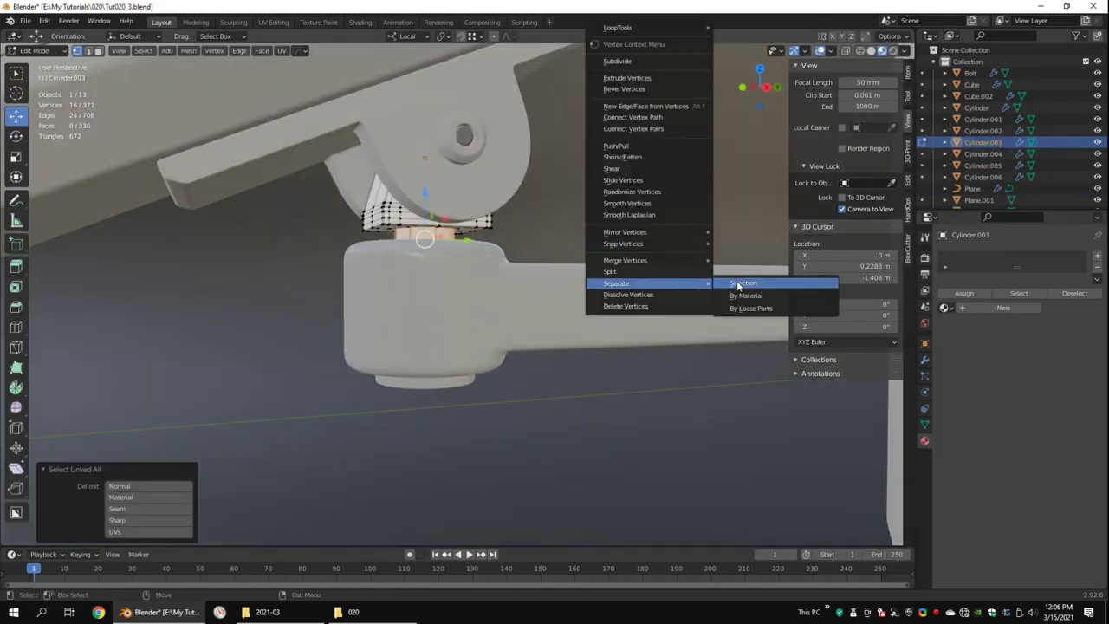
Separate the selected lens part into its own object with P > Selection.
{"action": "left_click", "coordinate": [738, 285]}
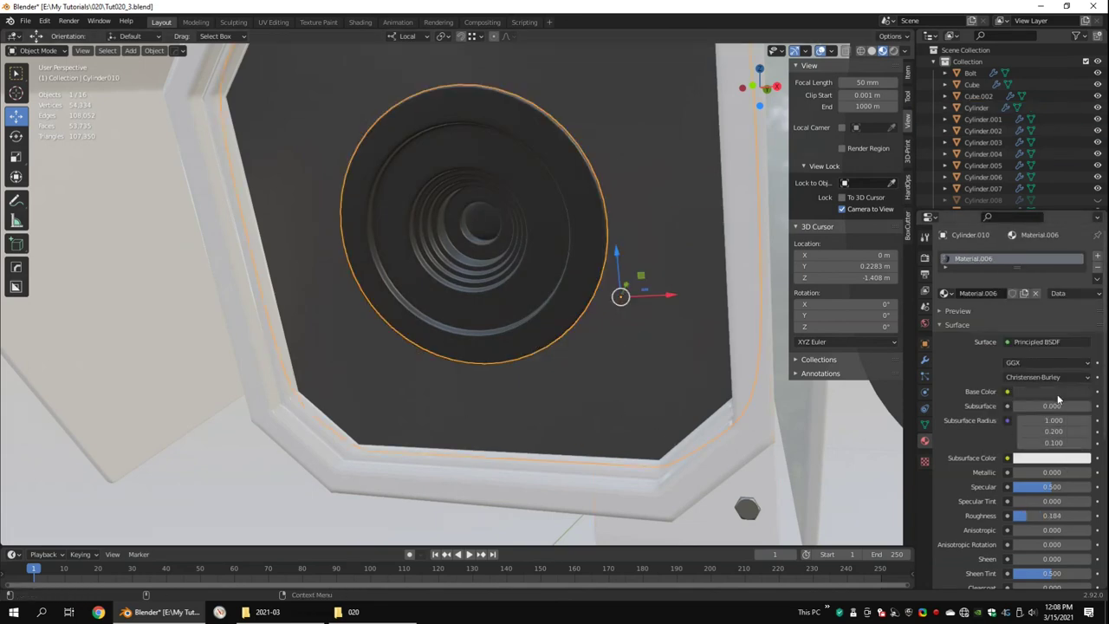
Select the inner lens, then save the project as Tut020_4.blend.
{"action": "left_click", "coordinate": [498, 223]}
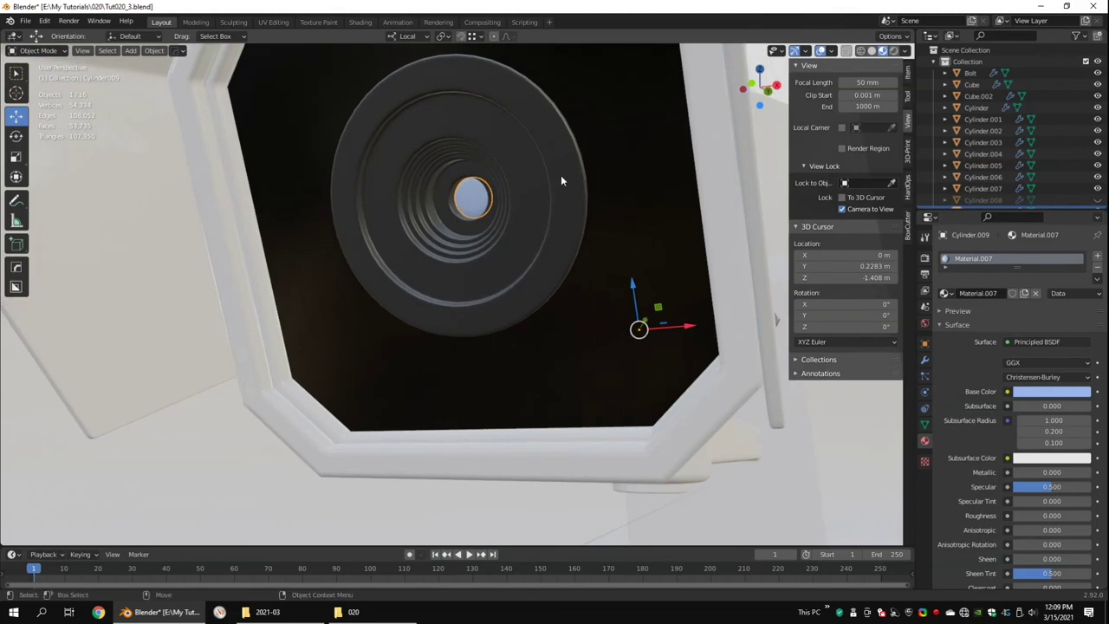
{"action": "middle_click_drag", "start_coordinate": [480, 218], "coordinate": [567, 189]}
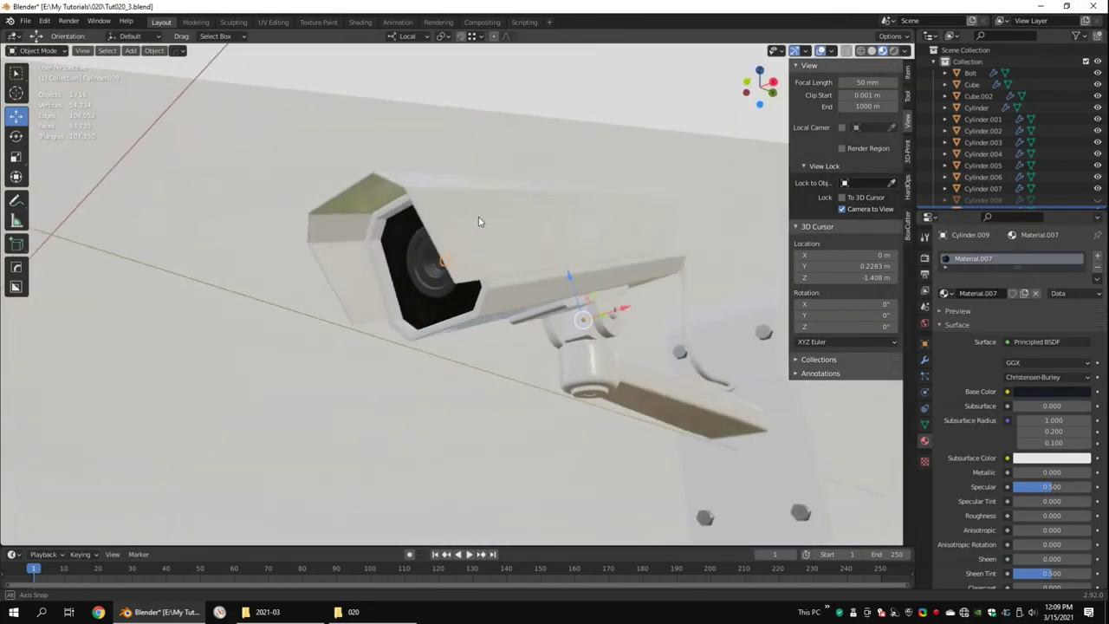
{"action": "key", "text": "ctrl+shift+s"}
{"action": "key", "text": "Return"}
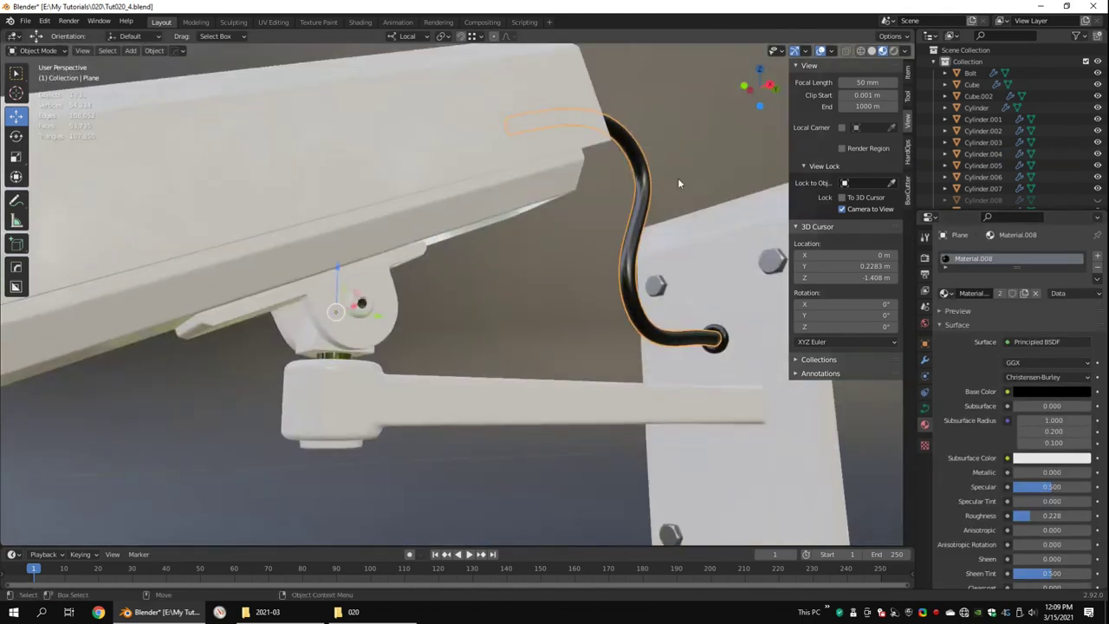
Add a camera aligned to the current view, framing the security camera.
{"action": "key", "text": "q"}
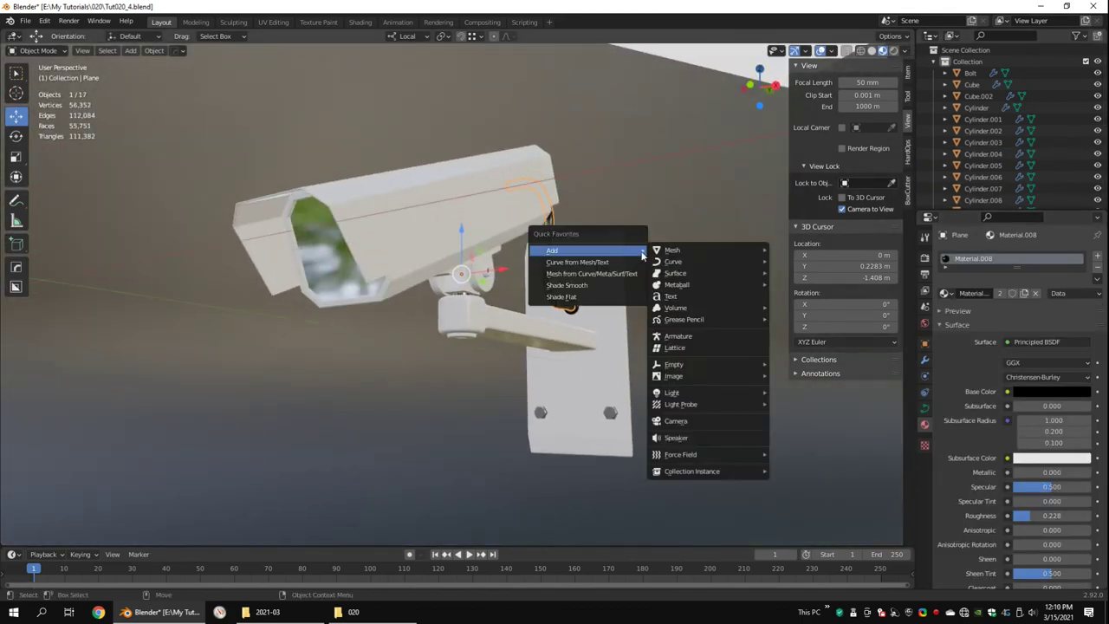
{"action": "left_click", "coordinate": [681, 430]}
{"action": "key", "text": "ctrl+alt+KP_0"}
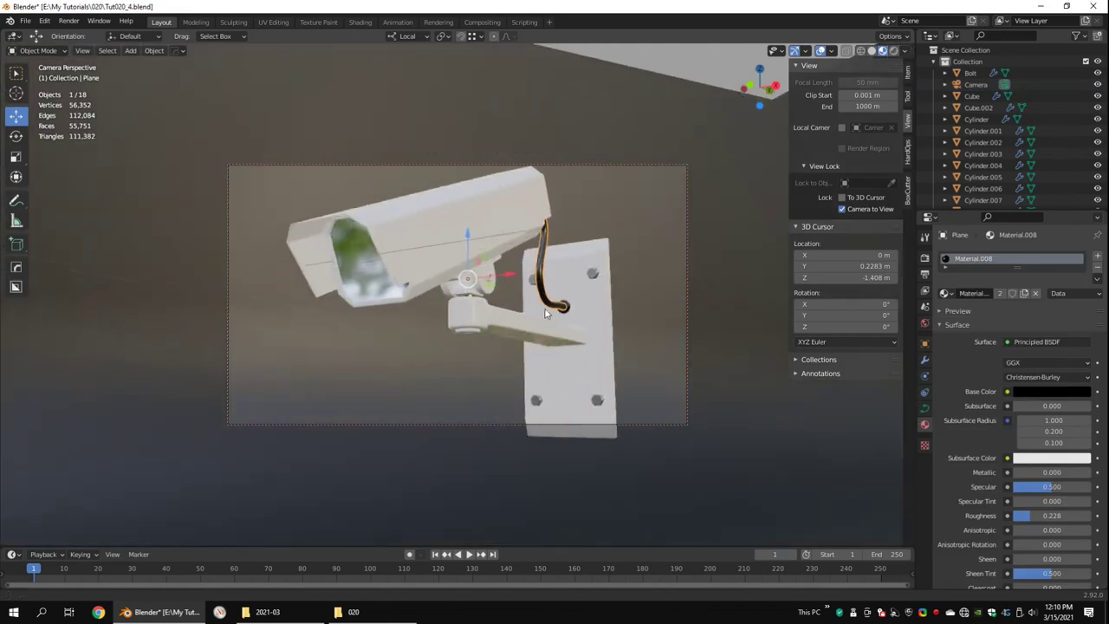
{"action": "mouse_move", "coordinate": [515, 307]}
{"action": "middle_mouse_down"}
{"action": "mouse_move", "coordinate": [526, 314]}
{"action": "mouse_move", "coordinate": [517, 322]}
{"action": "middle_mouse_up"}
Set Light Paths total bounces to 32 and use a fixed thread count.
{"action": "left_click", "coordinate": [686, 322]}
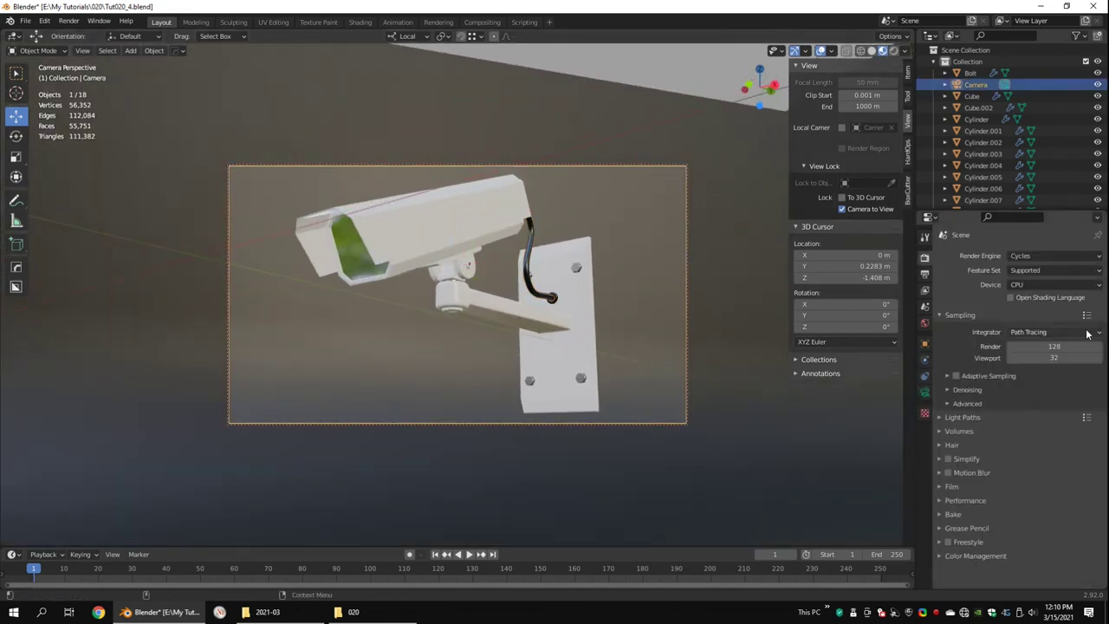
{"action": "left_click", "coordinate": [1019, 417]}
{"action": "left_click", "coordinate": [1051, 448]}
{"action": "scroll", "coordinate": [1052, 466], "scroll_direction": "down", "scroll_amount": 8}
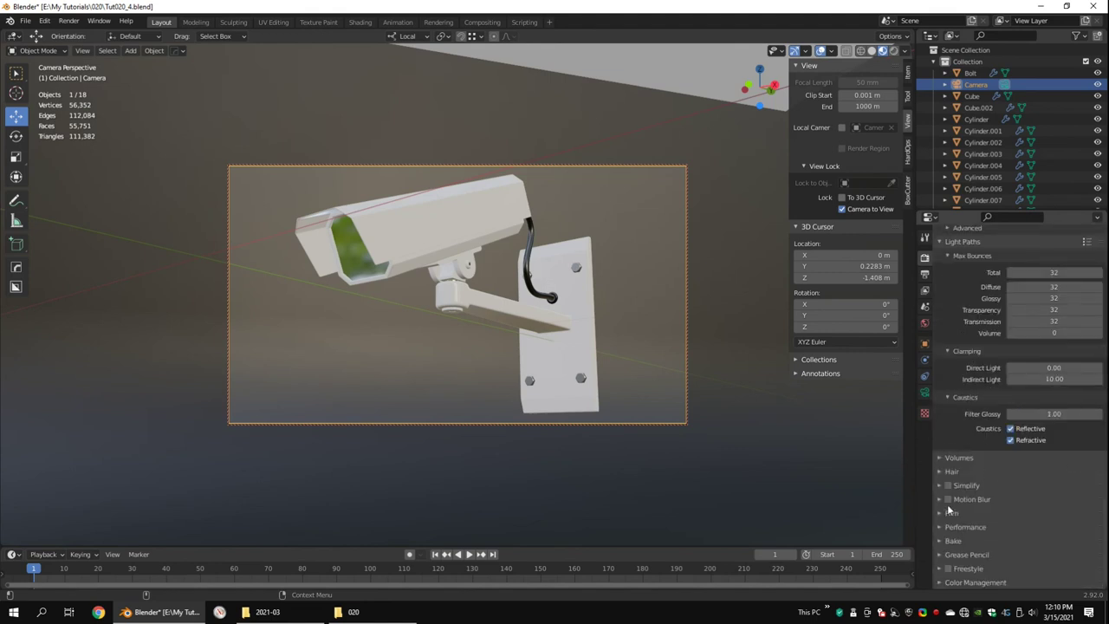
{"action": "left_click", "coordinate": [1053, 441]}
{"action": "key", "text": "Return"}
Raise render samples to 512 and fine-tune the camera angle on the model.
{"action": "scroll", "coordinate": [1042, 490], "scroll_direction": "down", "scroll_amount": 2}
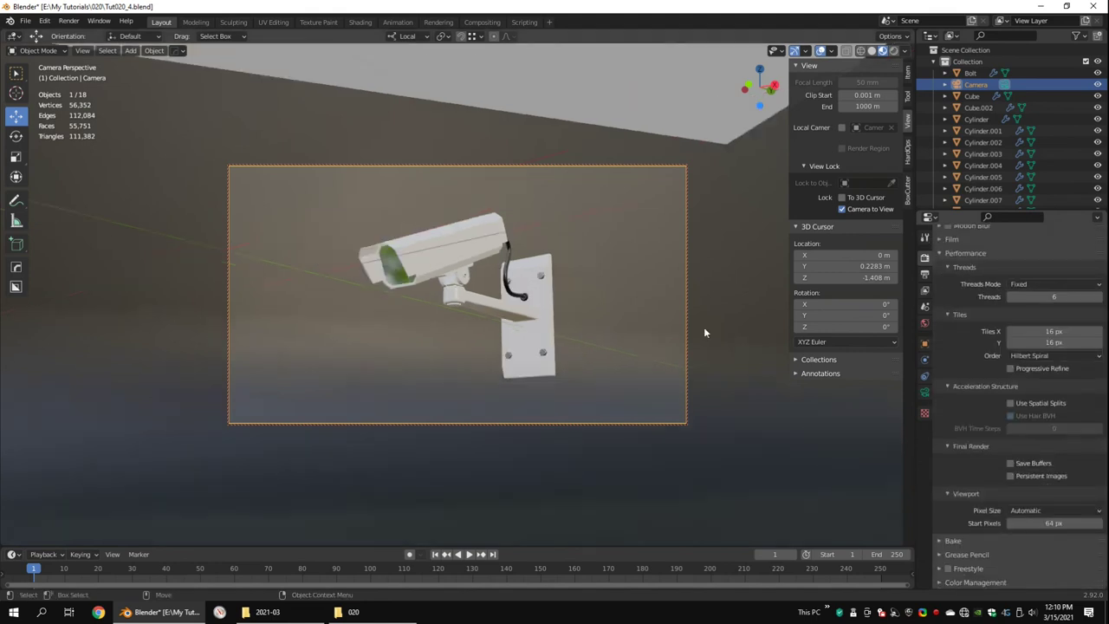
{"action": "left_click", "coordinate": [699, 292]}
{"action": "left_click", "coordinate": [924, 257]}
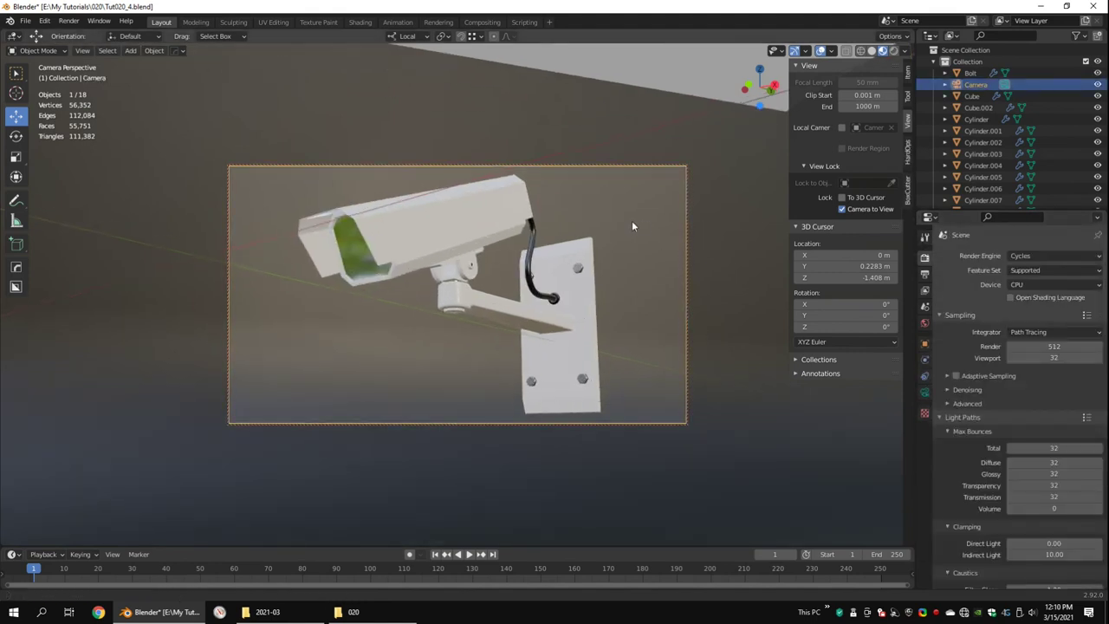
{"action": "left_click", "coordinate": [688, 213]}
{"action": "middle_click_drag", "start_coordinate": [687, 213], "coordinate": [573, 213]}
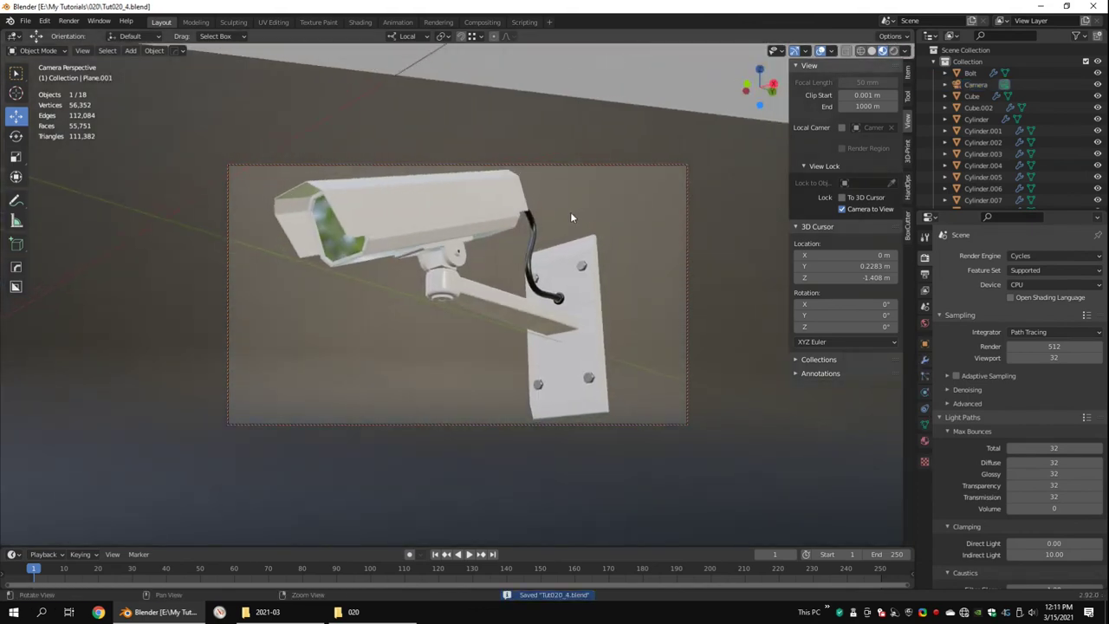